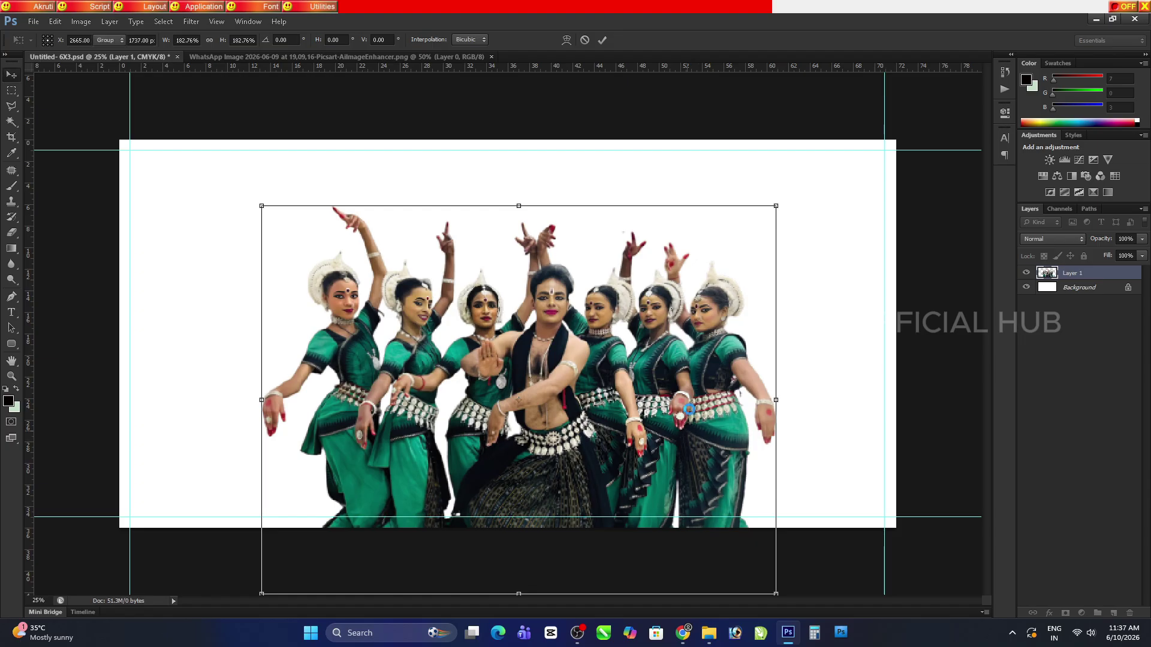
Scale the dancers photo to about 97% and position it on the banner canvas
left_click_drag(632, 371, 623, 313)
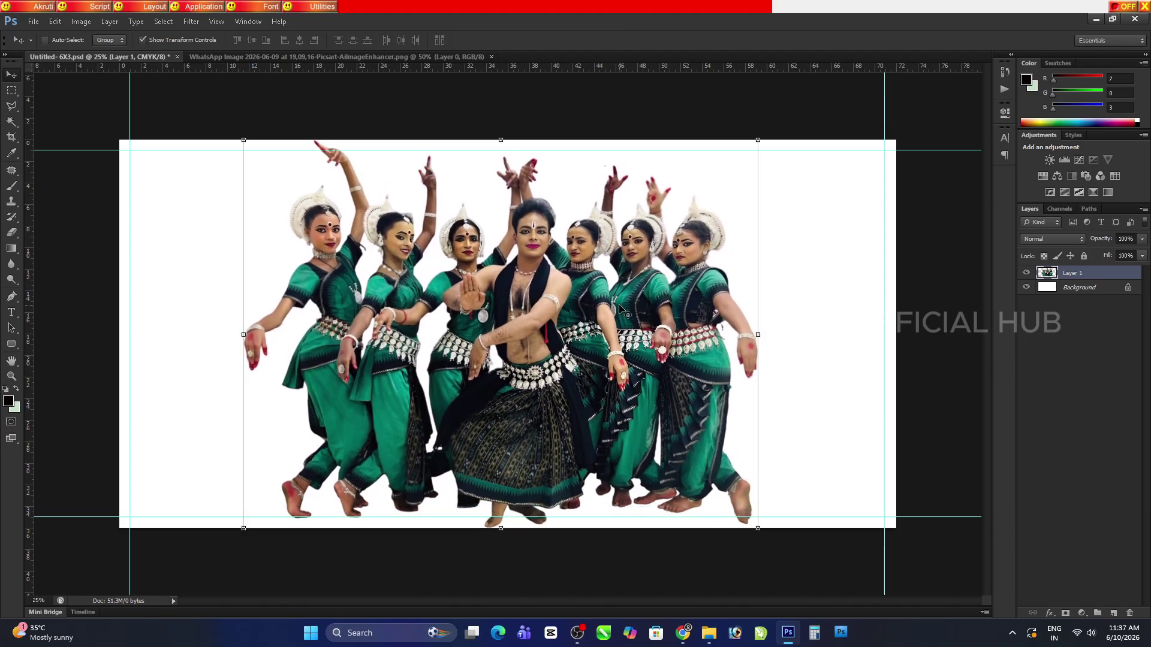
left_click_drag(757, 139, 681, 198)
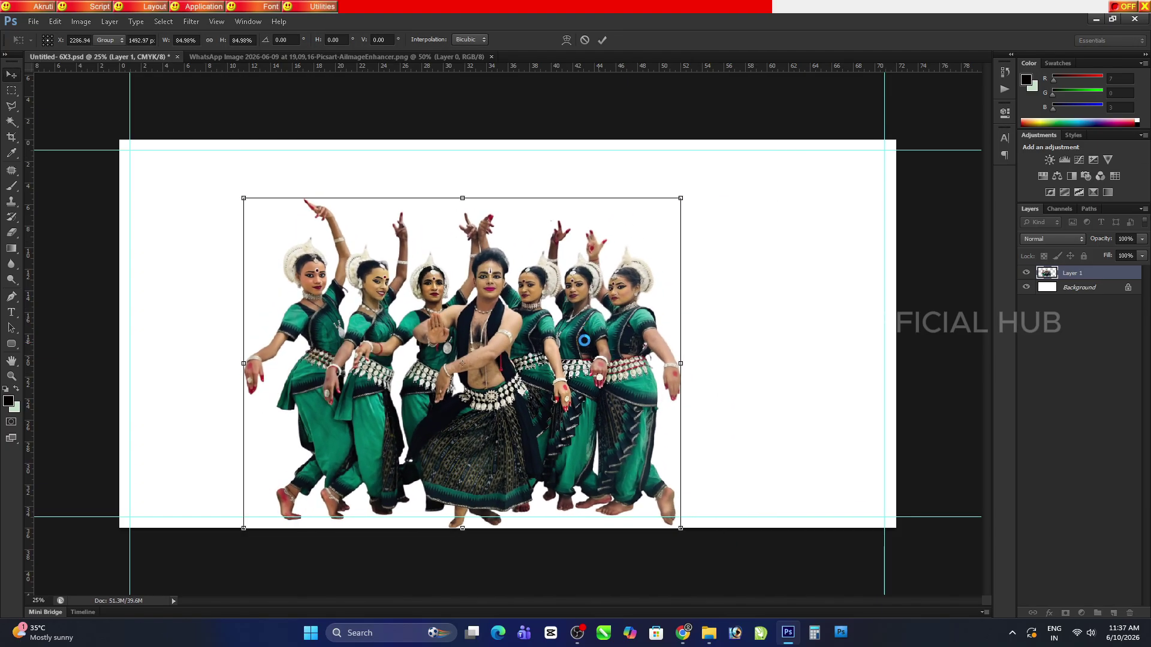
key("Return")
left_click_drag(584, 340, 619, 344)
key("ctrl+t")
left_click_drag(719, 195, 703, 208)
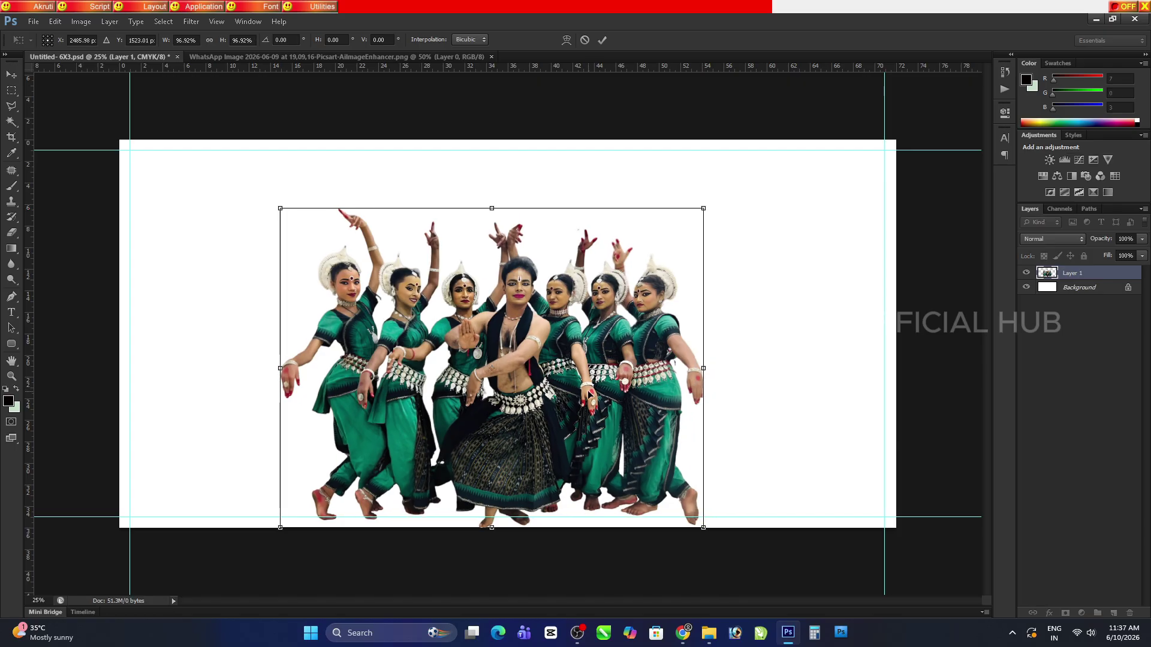
key("Return")
left_click_drag(593, 333, 596, 332)
Save the banner with maximum compatibility, check detail at actual pixels, and close the WhatsApp image
key("ctrl+s")
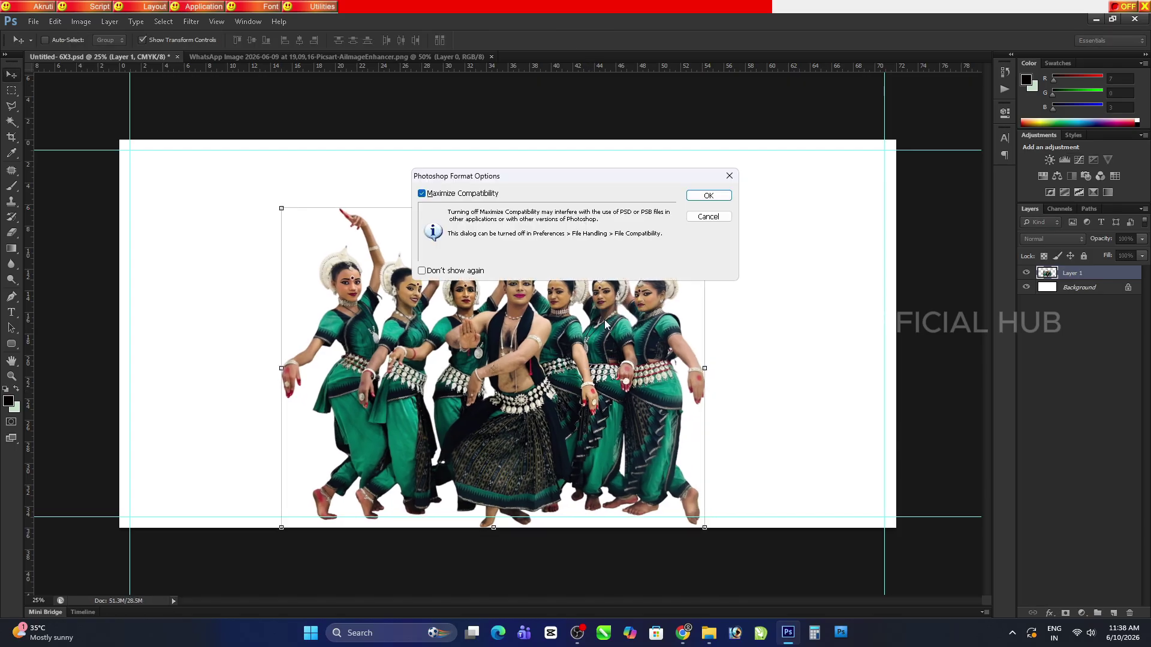
left_click(700, 196)
left_click(11, 361)
key("ctrl+1")
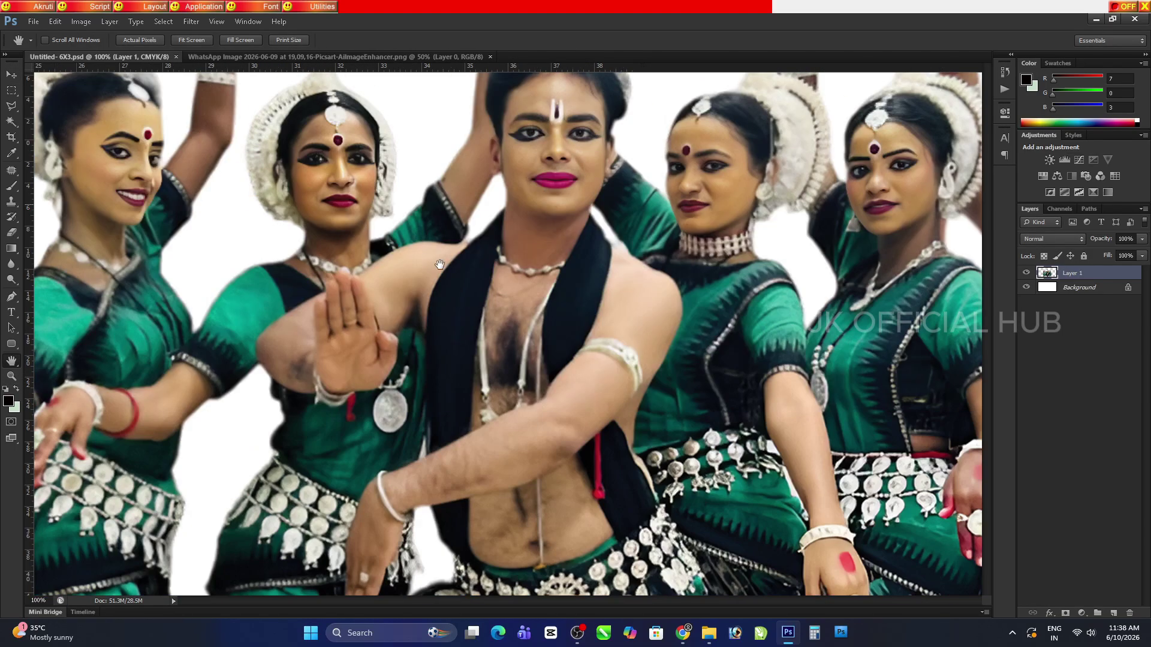
left_click_drag(440, 264, 508, 360)
key("ctrl+0")
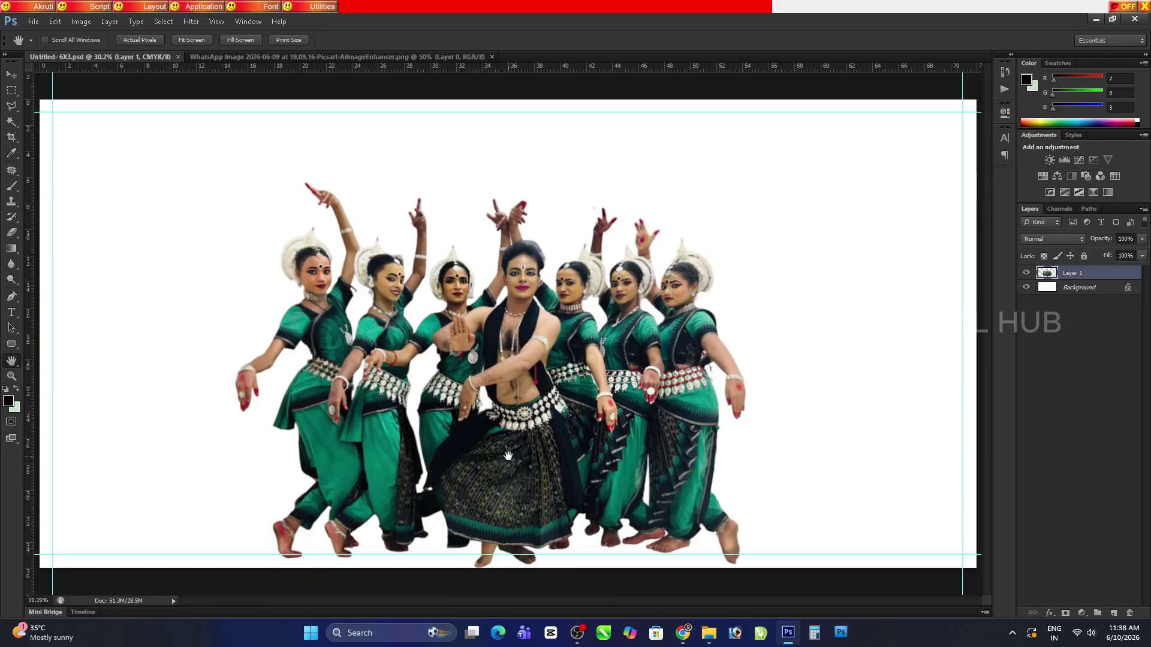
left_click(492, 56)
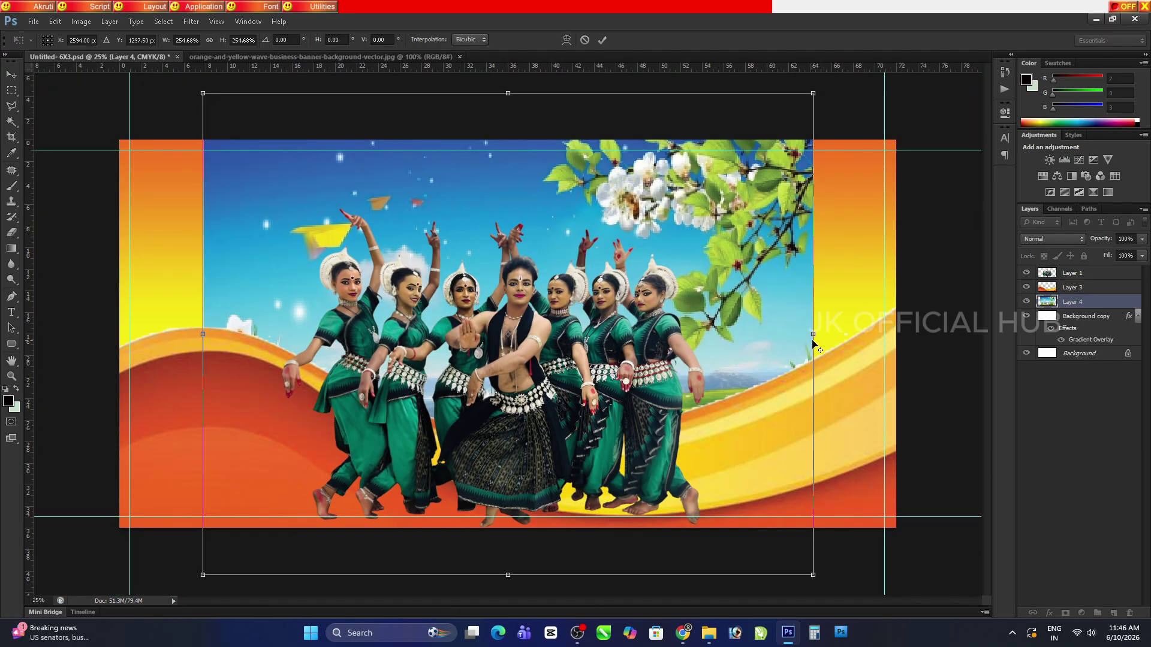
Stretch the background layer wider and taller to cover the whole canvas
left_click_drag(812, 342, 909, 371)
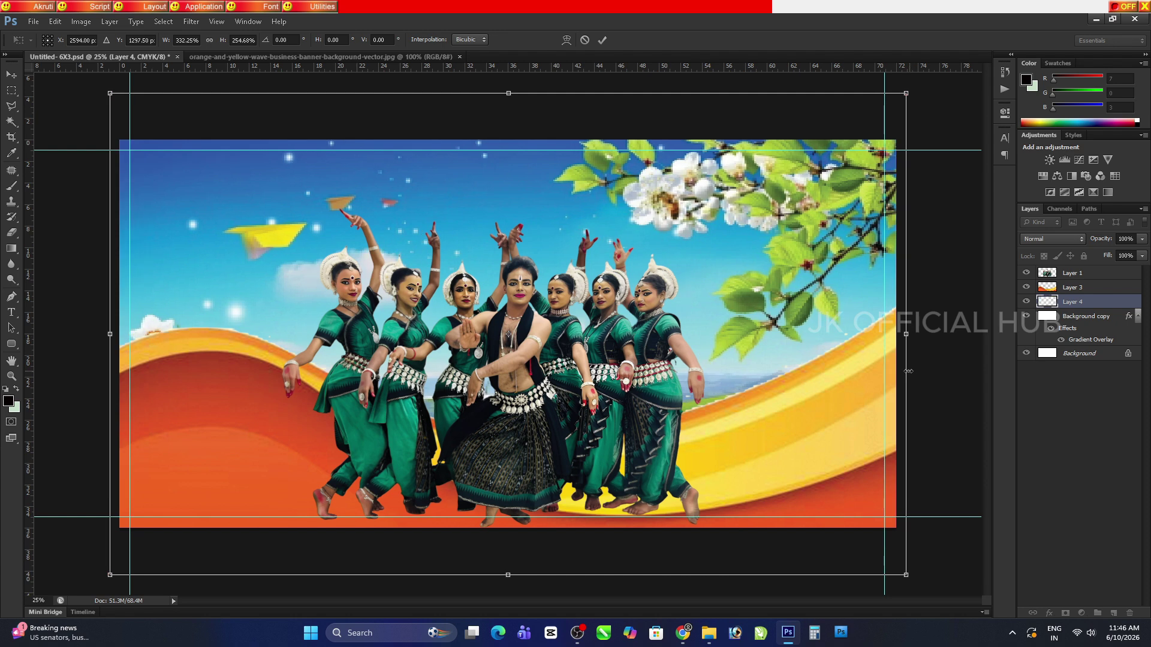
left_click_drag(526, 581, 523, 615)
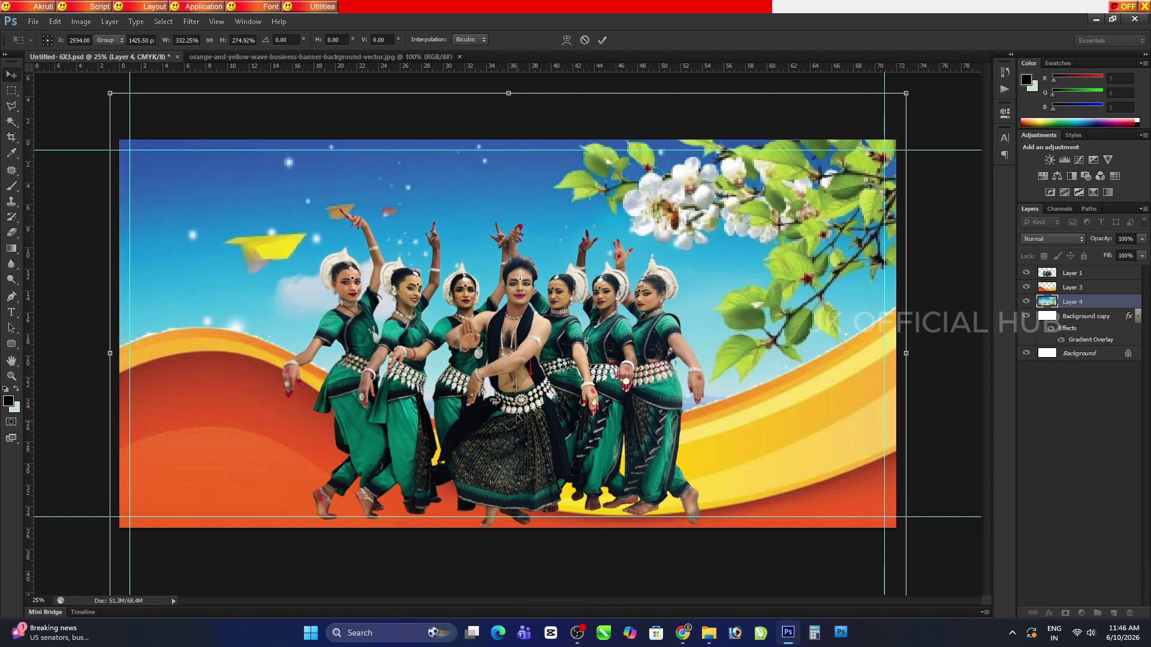
key("Return")
left_click_drag(556, 233, 555, 242)
Apply a Gaussian Blur with an increased radius to the background layer
left_click(191, 22)
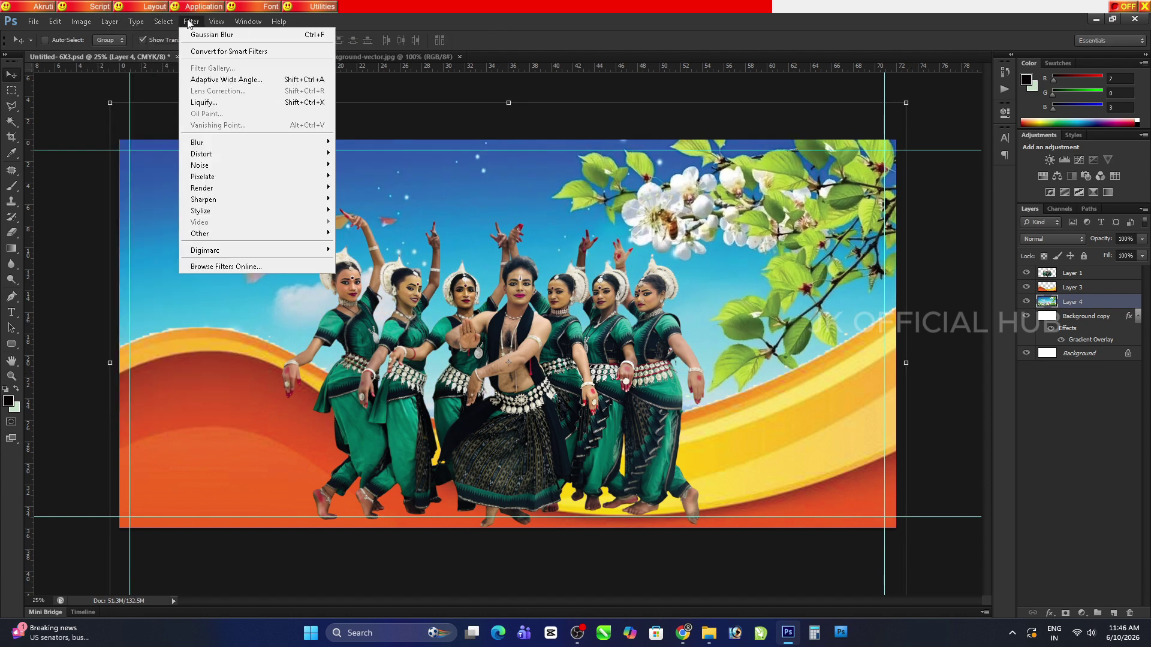
mouse_move(198, 143)
left_click(365, 225)
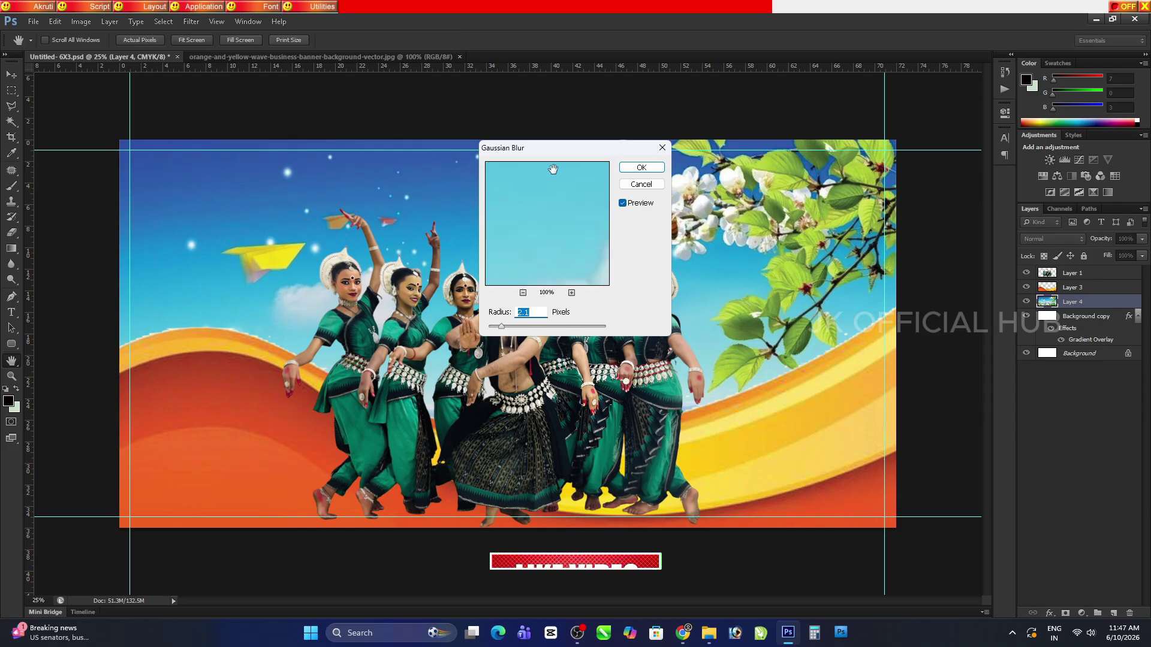
left_click_drag(501, 327, 514, 329)
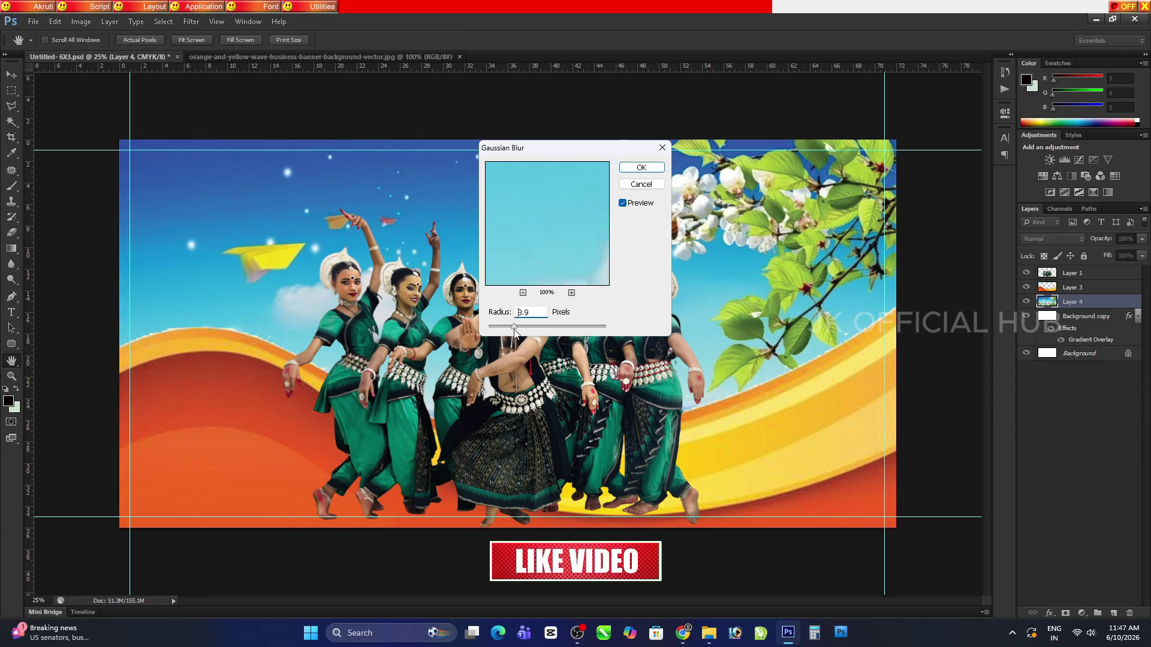
left_click(640, 168)
key("h")
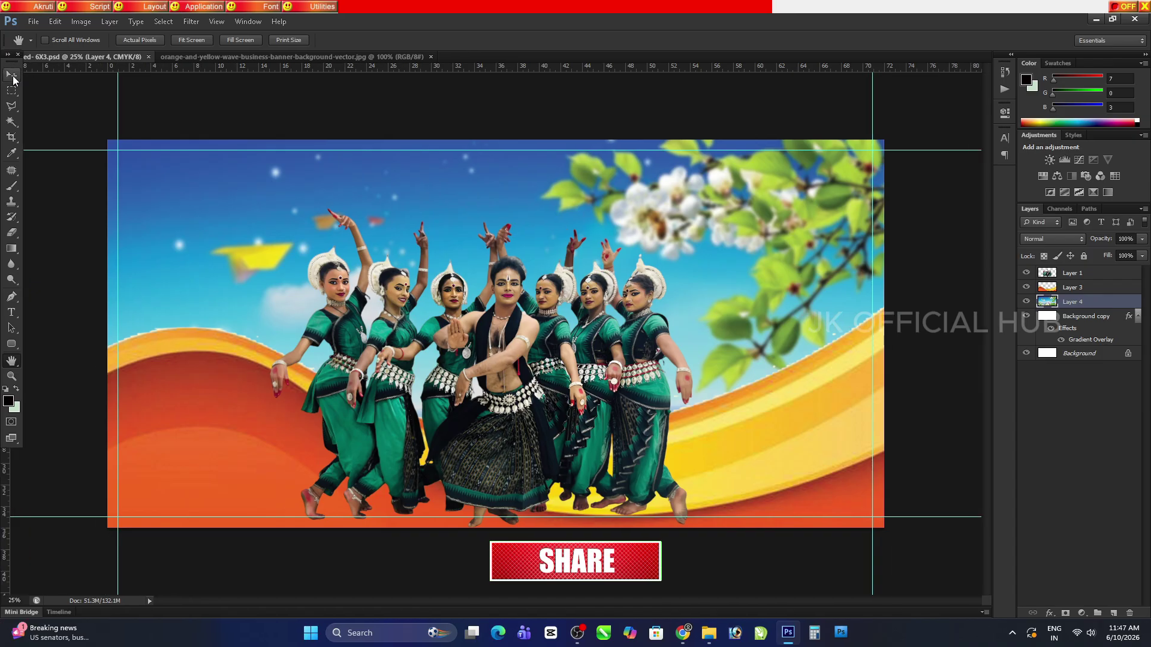
Delete the orange wave background layer and save the banner
key("v")
left_click(845, 330, "ctrl")
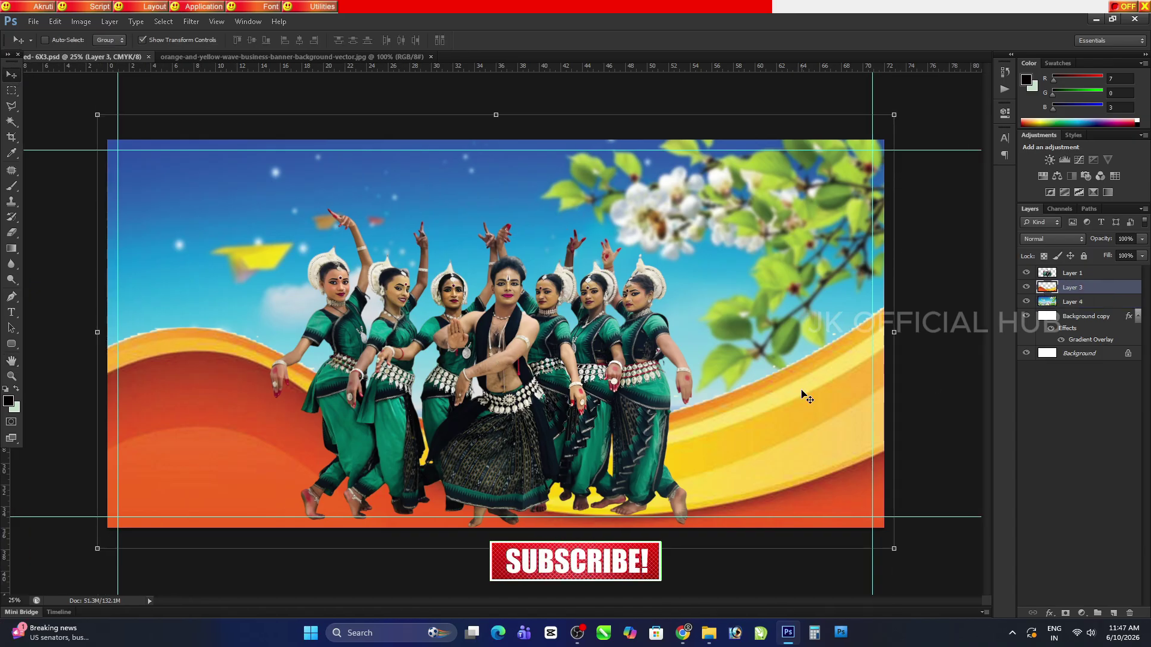
left_click_drag(806, 398, 854, 468)
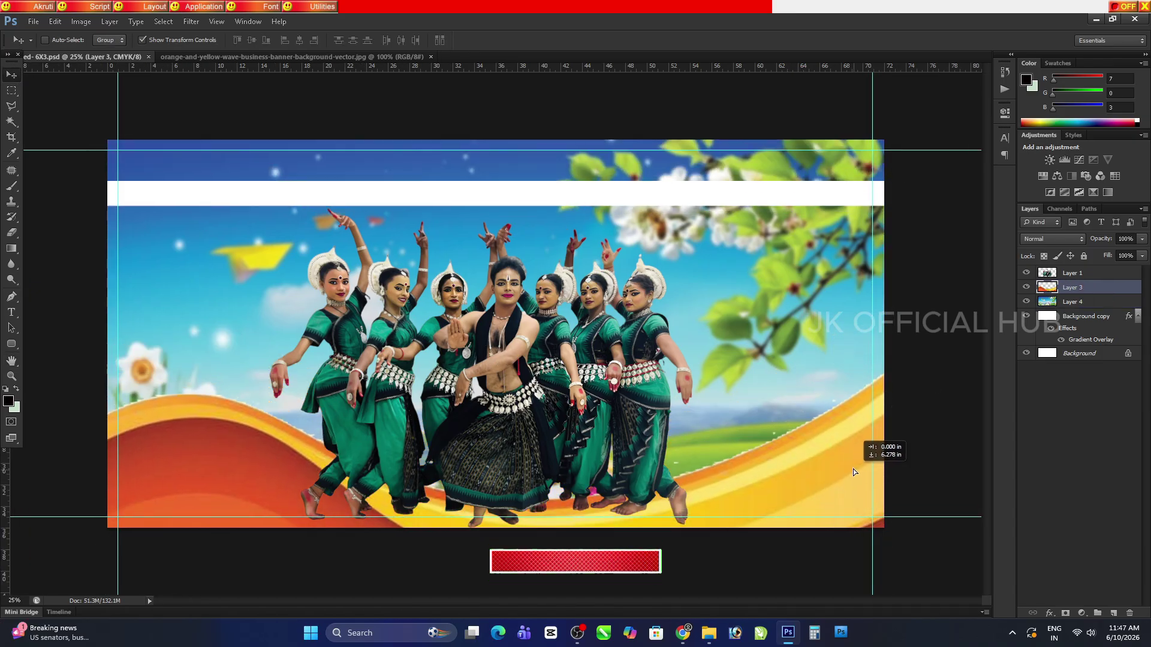
key("ctrl+z")
key("Delete")
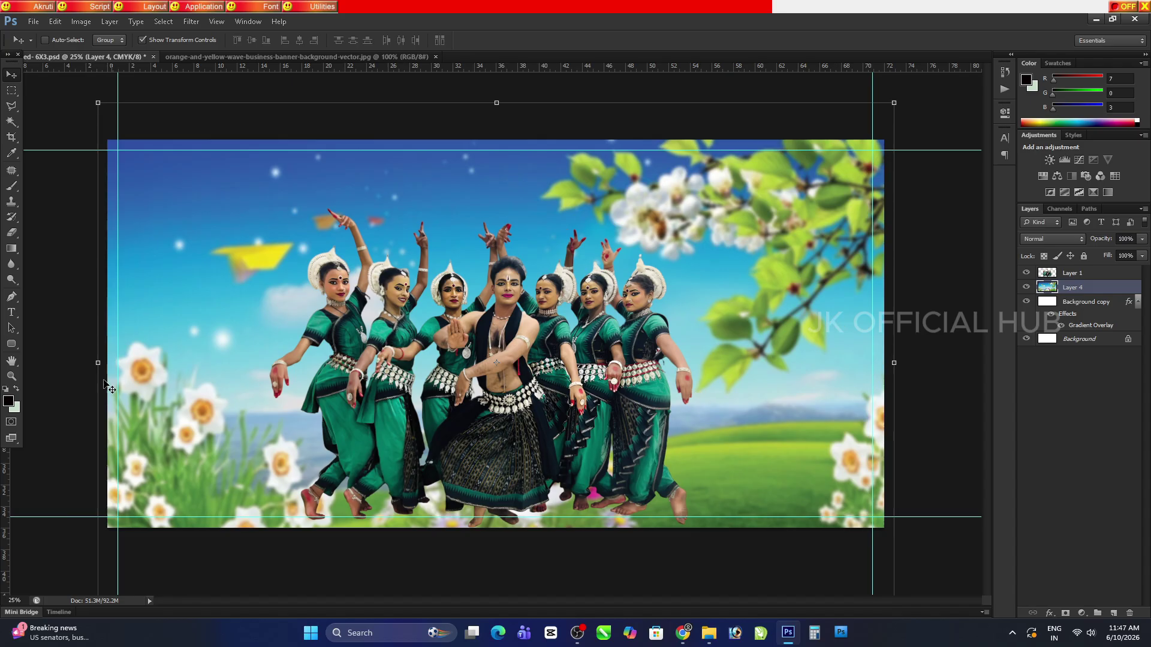
key("ctrl+s")
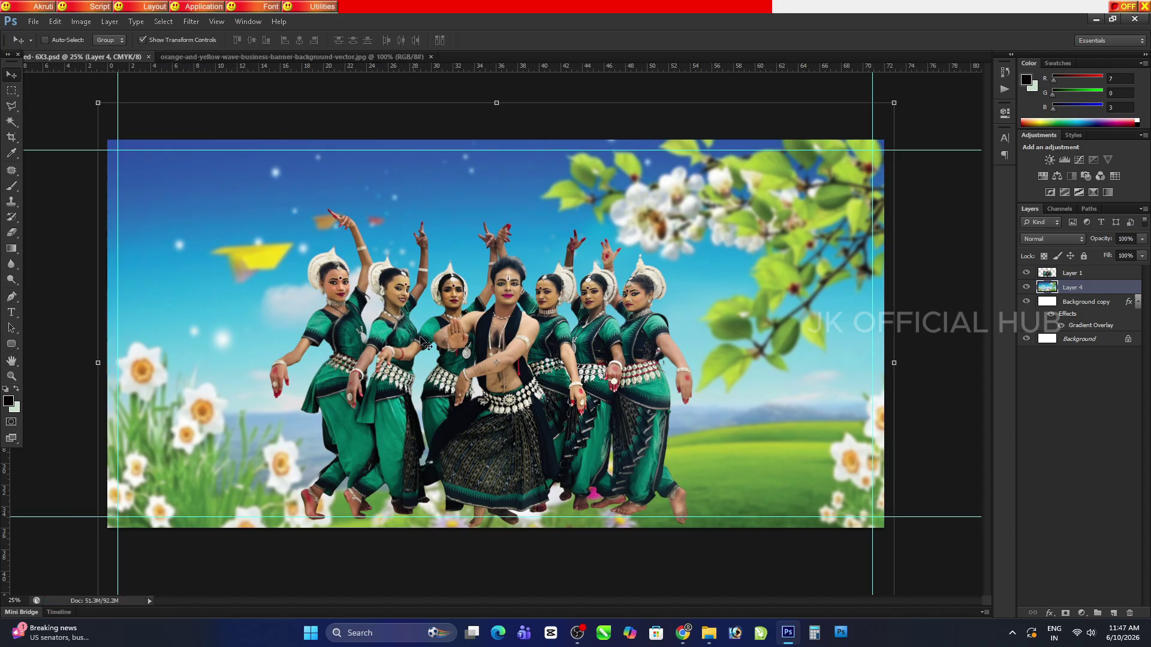
Stretch the dancers layer slightly wider
left_click(390, 373, "ctrl")
mouse_move(593, 392)
left_mouse_down()
mouse_move(593, 411)
mouse_move(594, 392)
left_mouse_up()
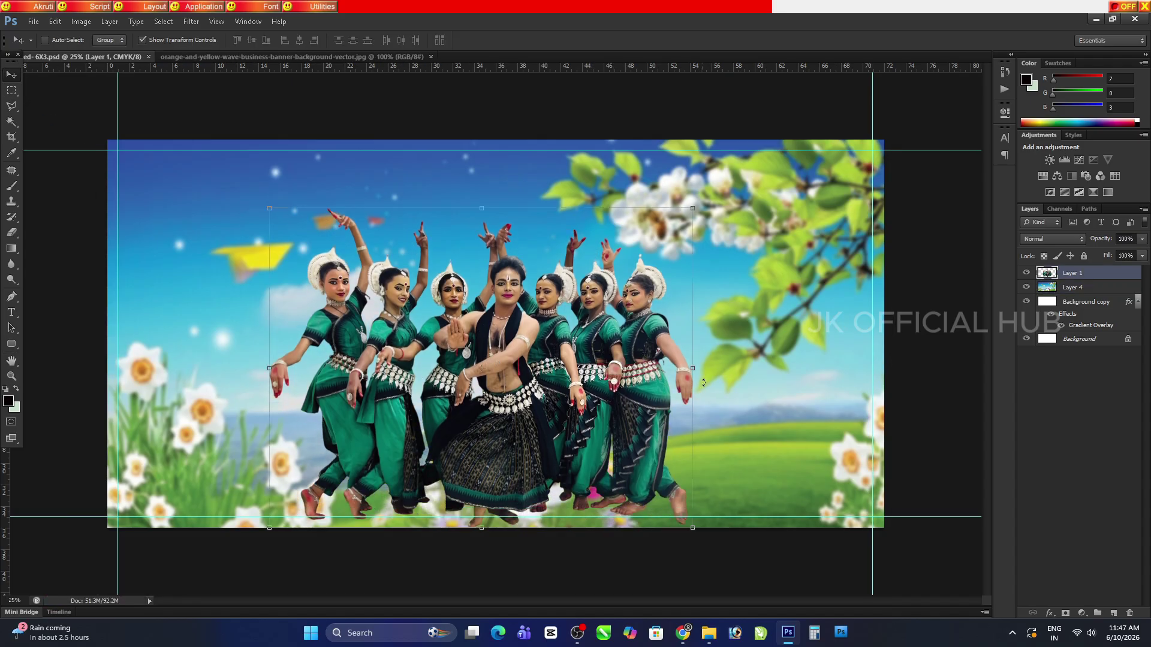
left_click_drag(695, 368, 709, 368)
key("Return")
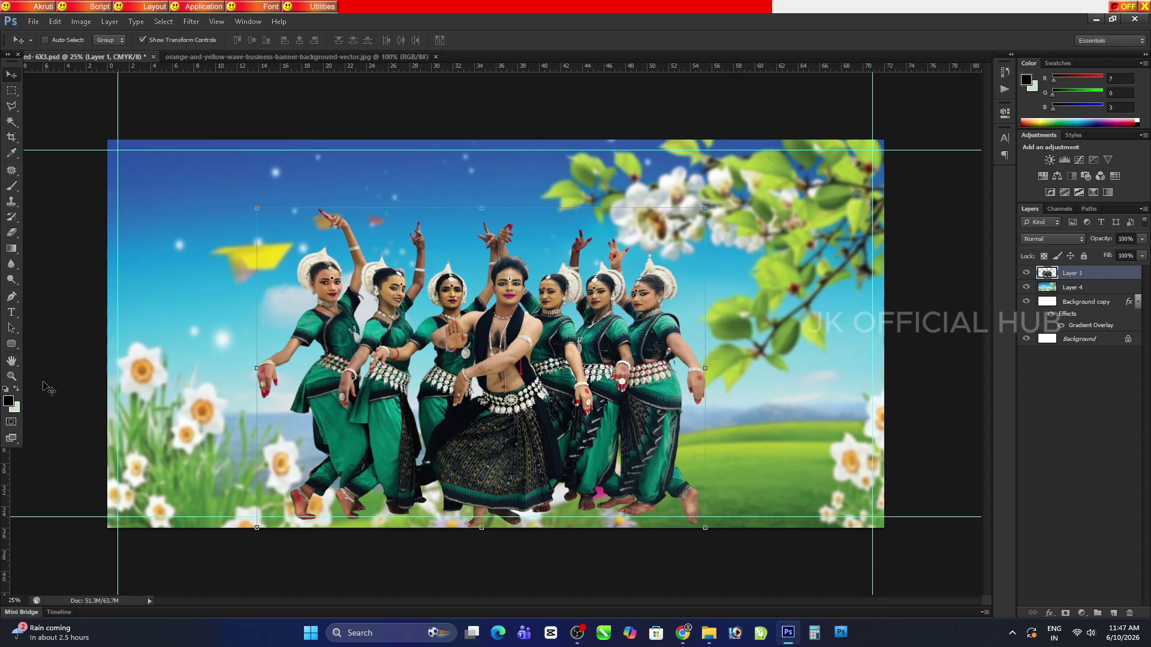
key("h")
left_click(683, 633)
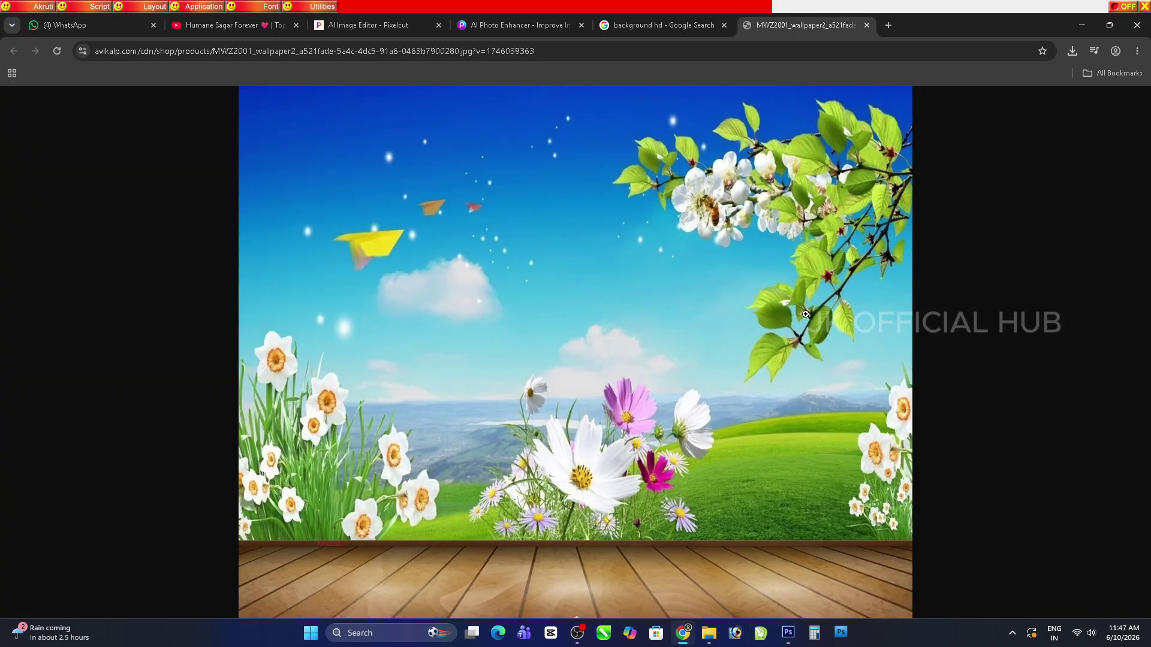
left_click(788, 633)
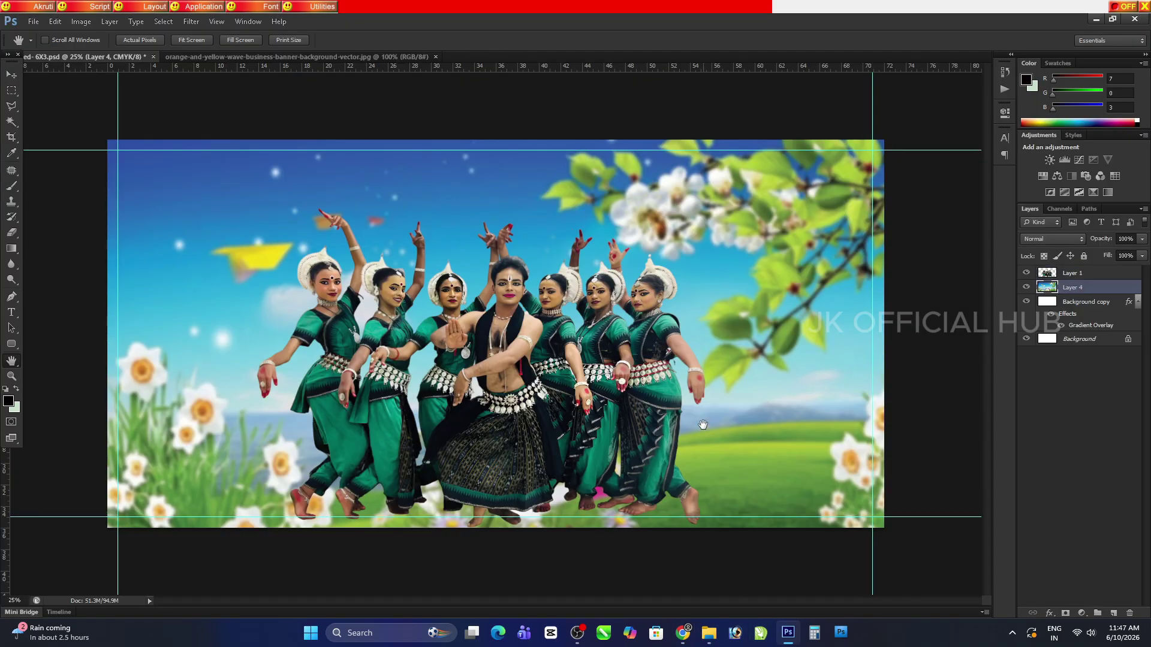
Stretch the flower background taller so the wooden floor strip shows at the bottom
key("ctrl+minus")
key("ctrl+minus")
key("ctrl+minus")
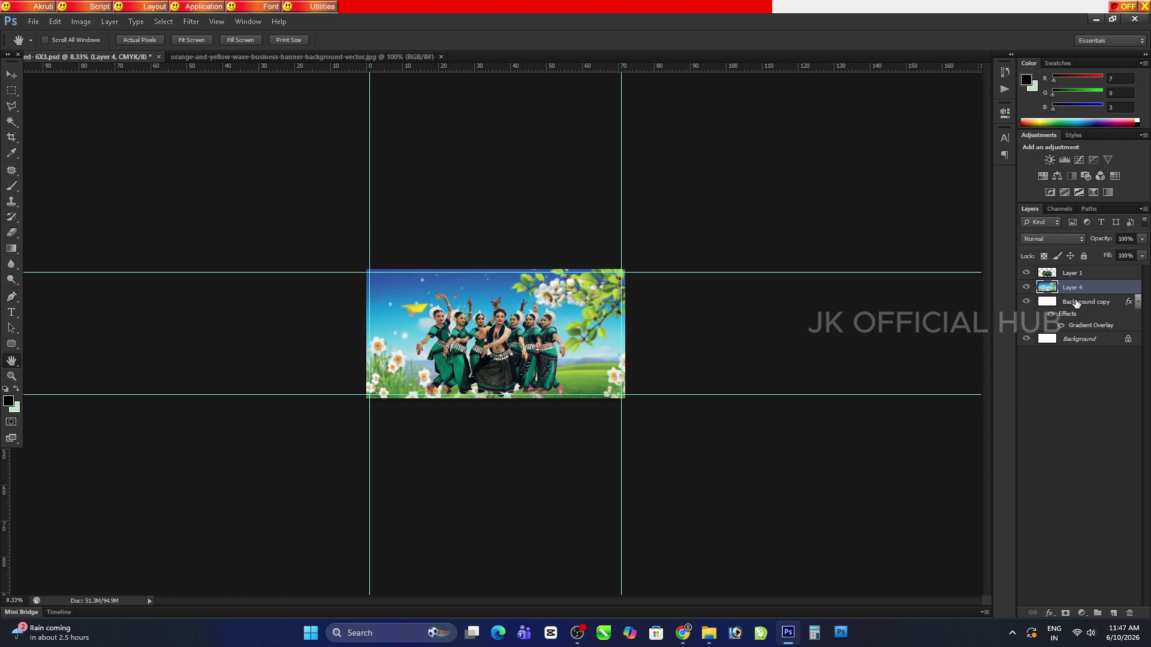
key("ctrl+plus")
key("ctrl+t")
left_click_drag(496, 524, 490, 477)
left_click_drag(496, 180, 496, 157)
key("Return")
Save the banner document
left_click(11, 361)
left_click(54, 360)
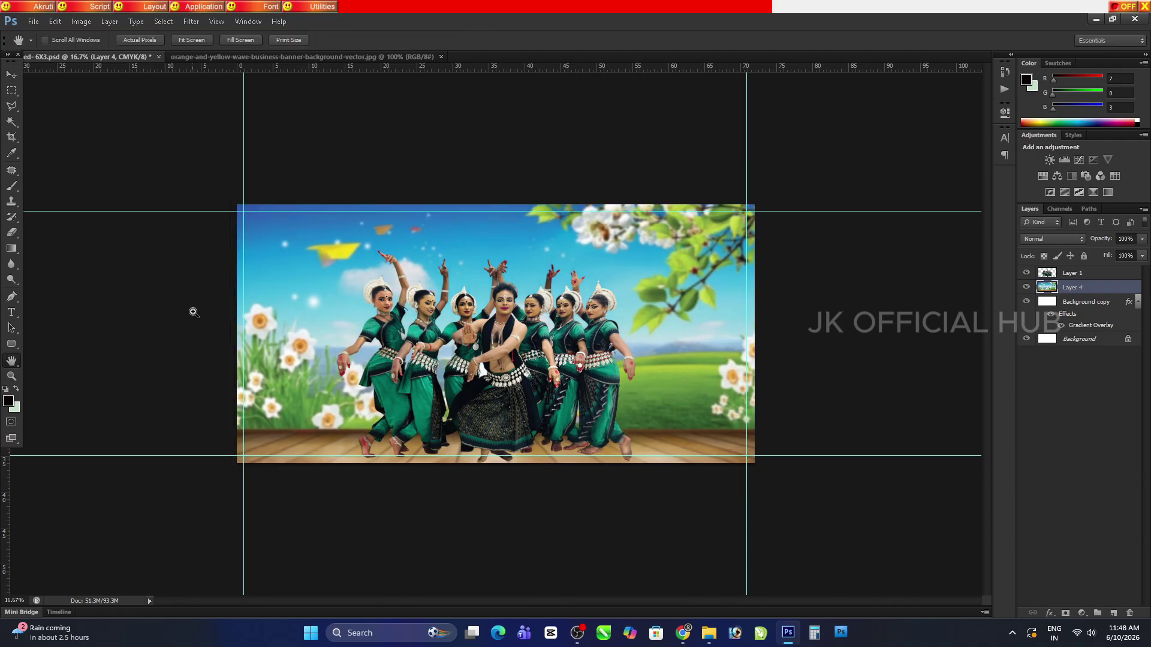
key("ctrl+s")
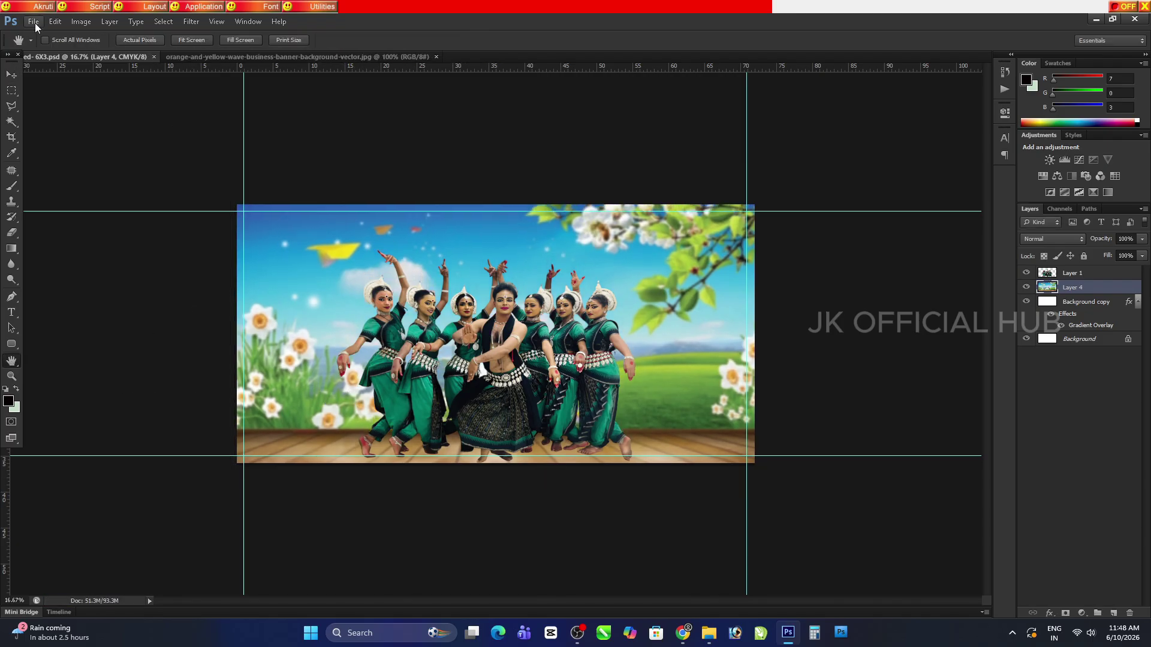
left_click(34, 26)
left_click(464, 258)
Centre the Odia title on the vertical guide and scale it larger
left_click(411, 244, "ctrl")
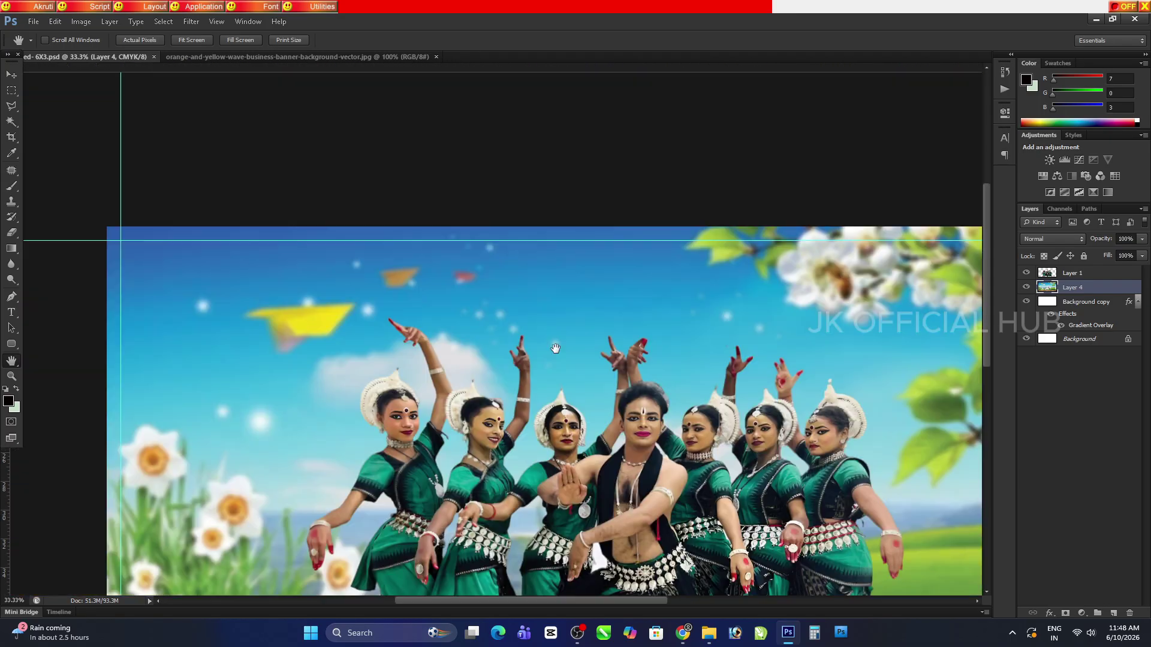
left_click(411, 244, "ctrl")
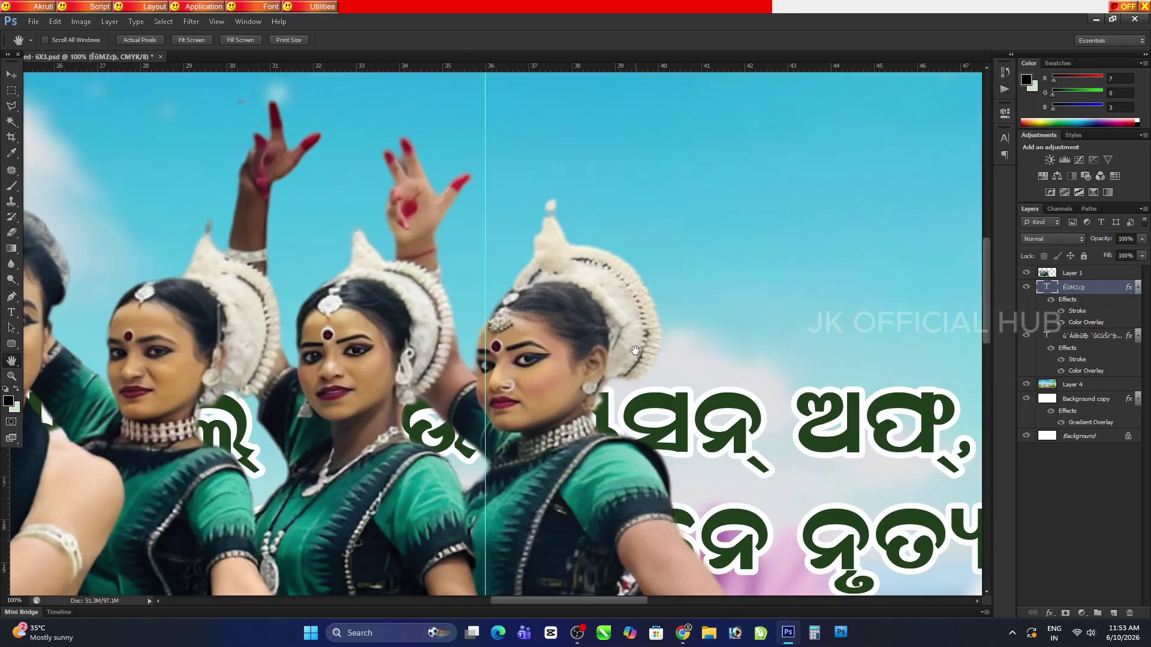
key("ctrl+minus")
key("ctrl+minus")
key("ctrl+minus")
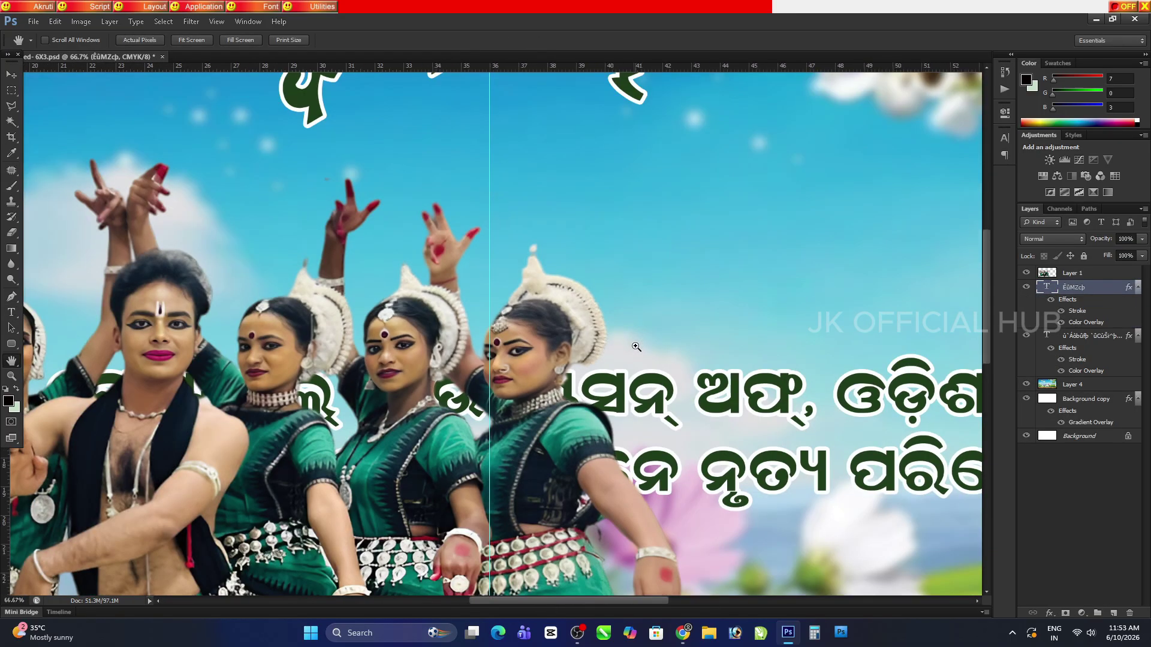
left_click(10, 76)
left_click_drag(405, 192, 425, 191)
left_click(590, 229)
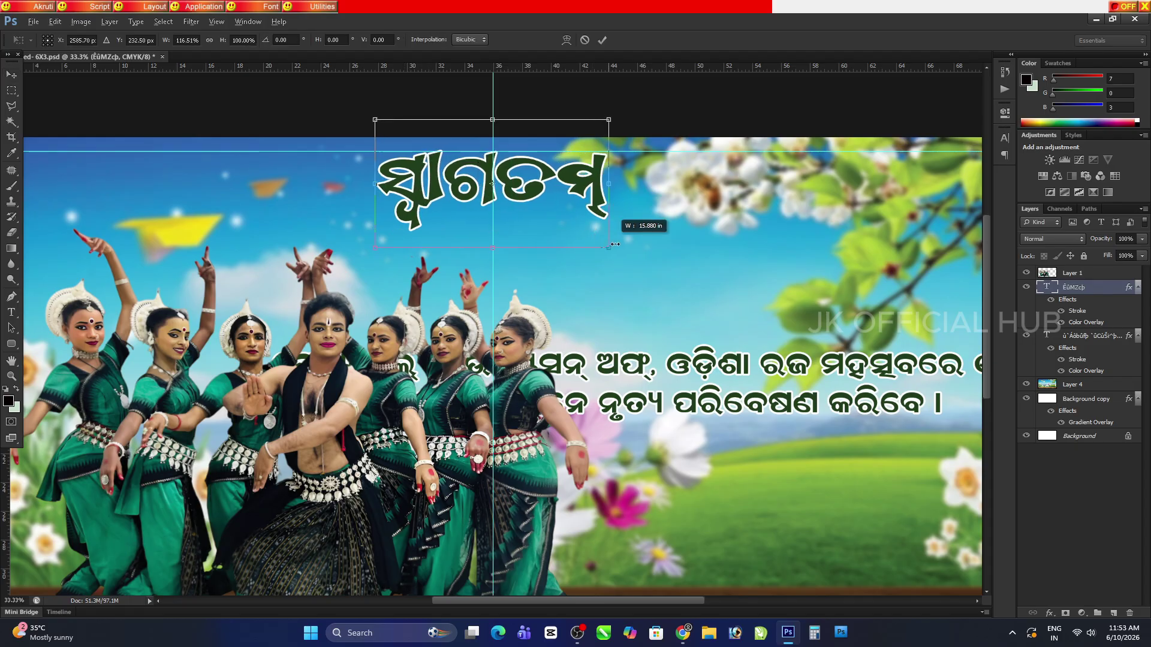
left_click_drag(611, 268, 631, 254)
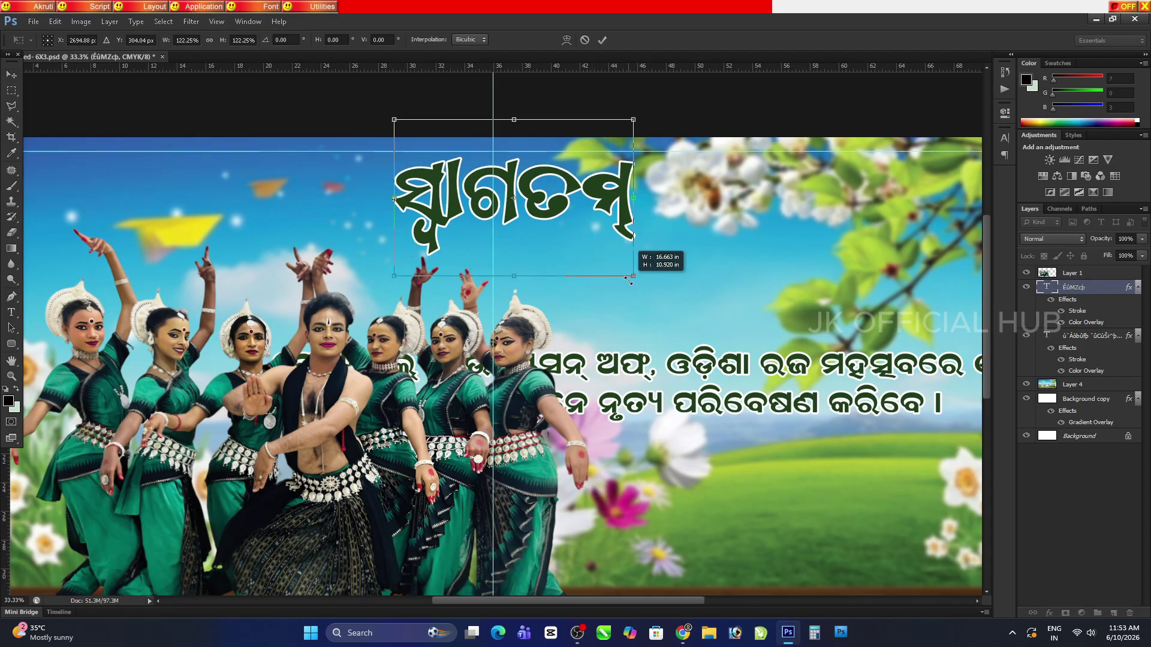
key("Return")
left_click_drag(563, 206, 547, 206)
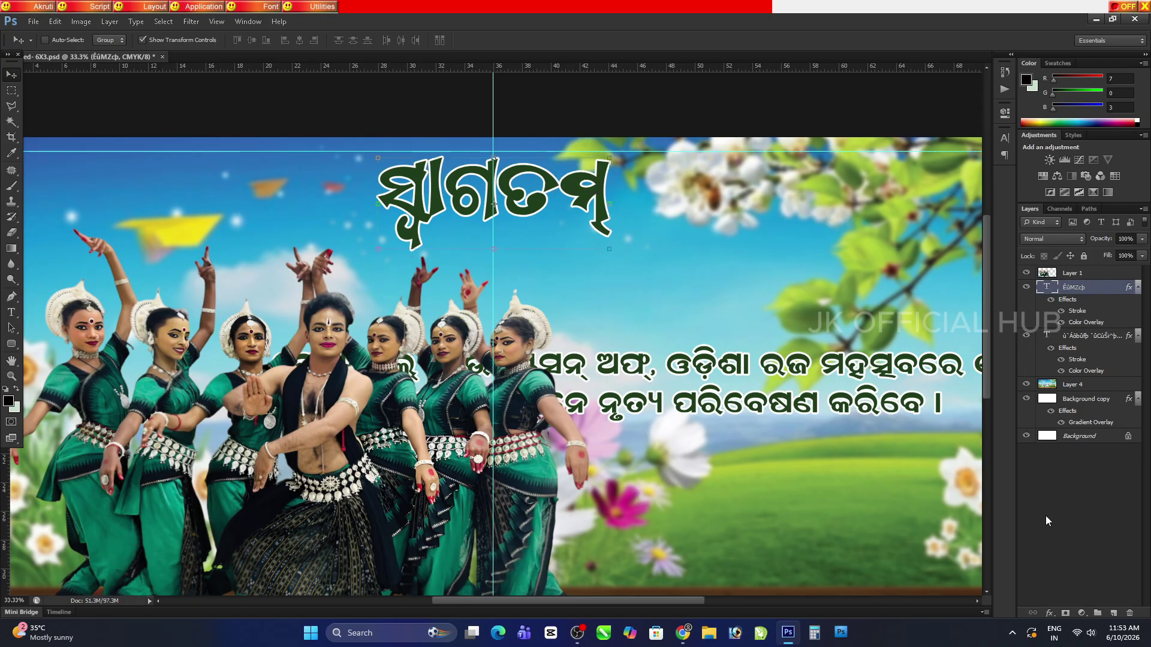
Turn off the title's green Color Overlay effect
left_click(1049, 613)
left_click(1073, 548)
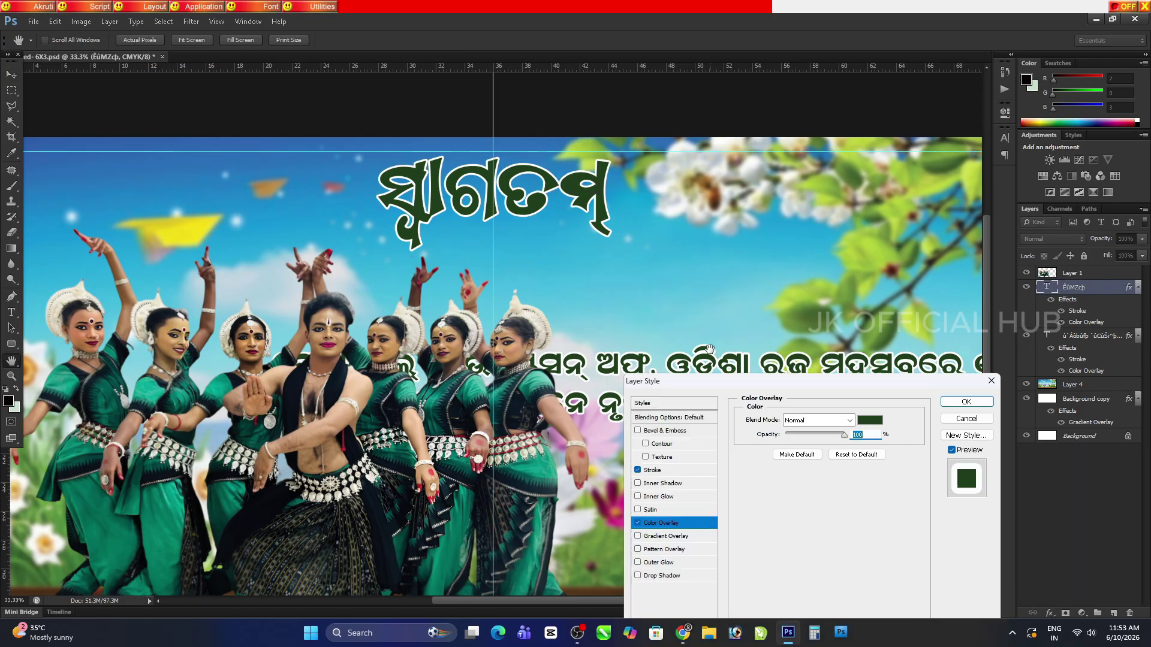
left_click(638, 523)
left_click(966, 402)
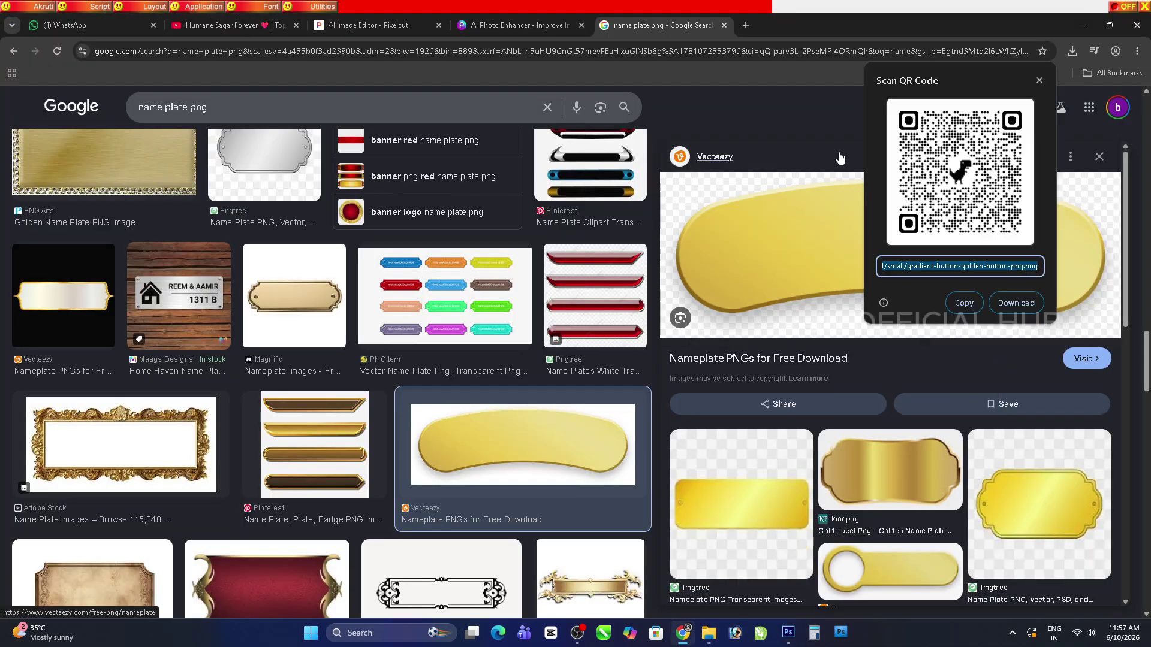
Copy the golden name plate image from Chrome
right_click(802, 206)
left_click(853, 380)
right_click(619, 303)
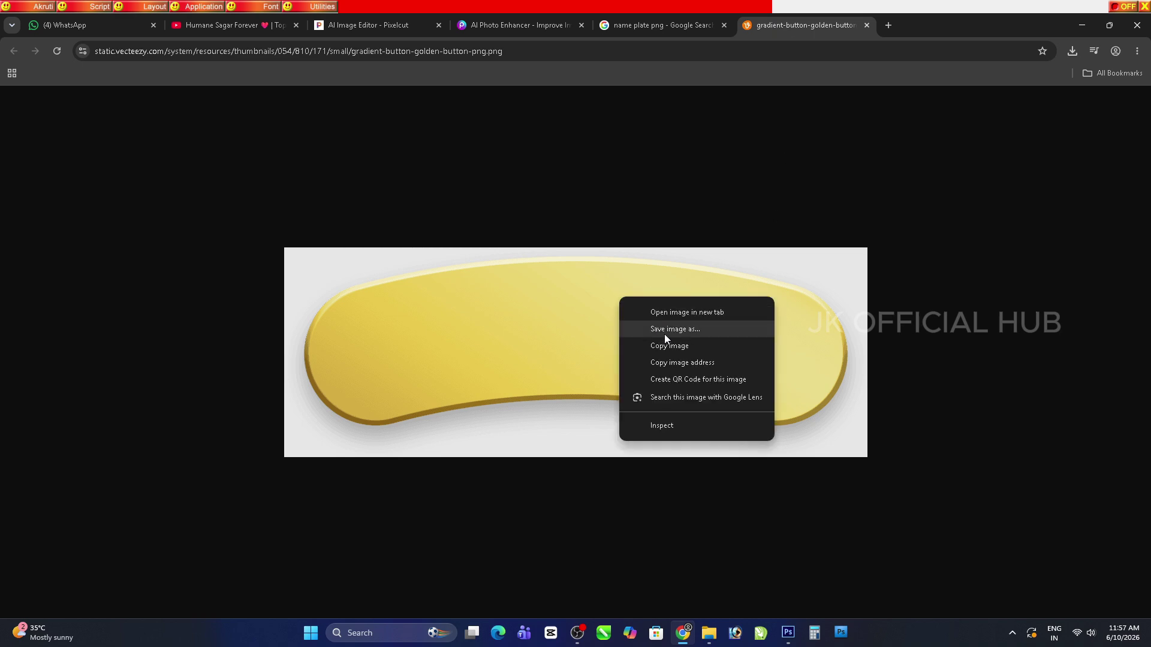
left_click(664, 331)
left_click(544, 471)
right_click(561, 327)
left_click(587, 372)
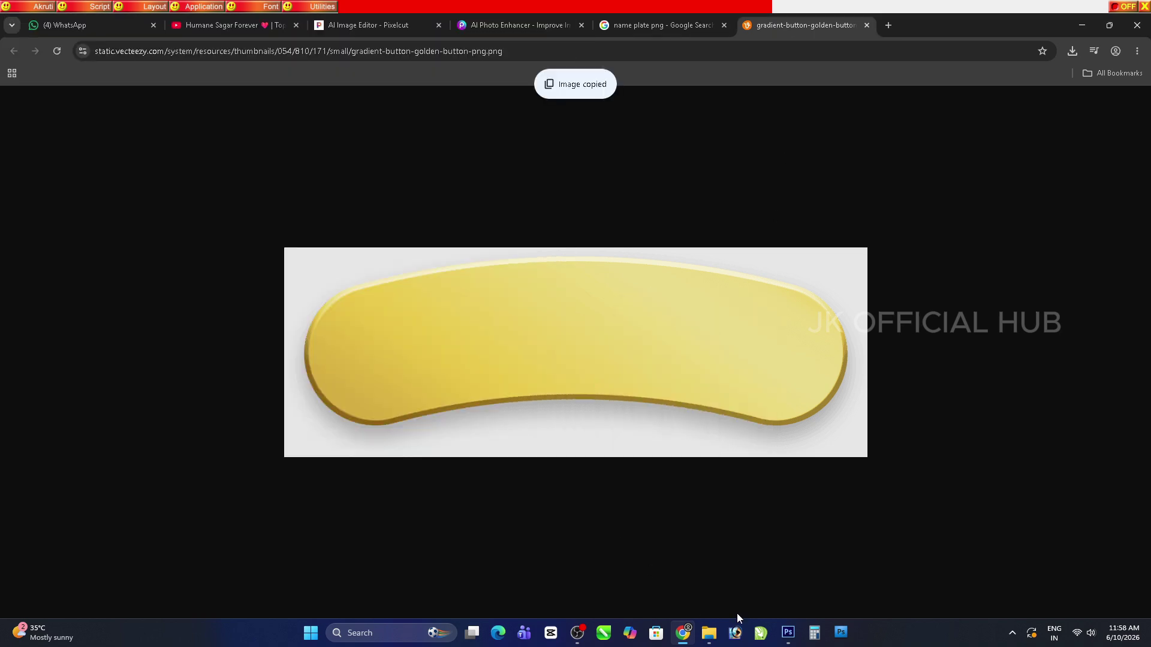
left_click(787, 632)
Paste the name plate as a new layer and enlarge it
key("ctrl+v")
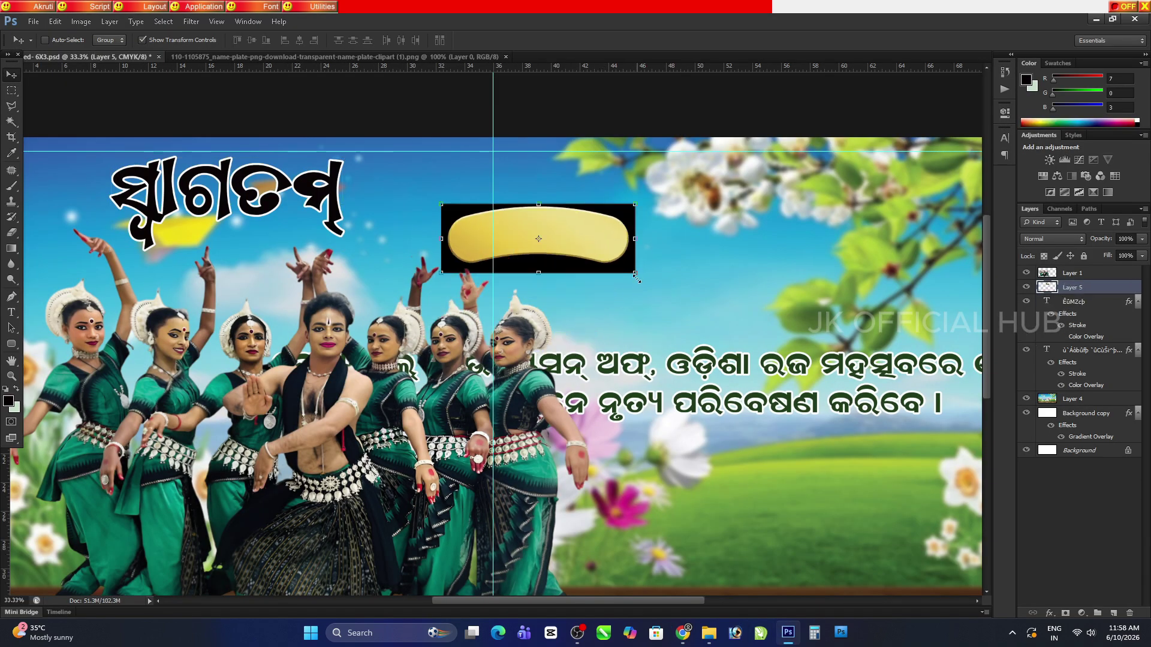
key("ctrl+t")
left_click_drag(635, 273, 670, 286)
key("Return")
left_click_drag(597, 286, 640, 290)
Remove the plate's black background with the Magic Wand and centre it on the guide
left_click(11, 121)
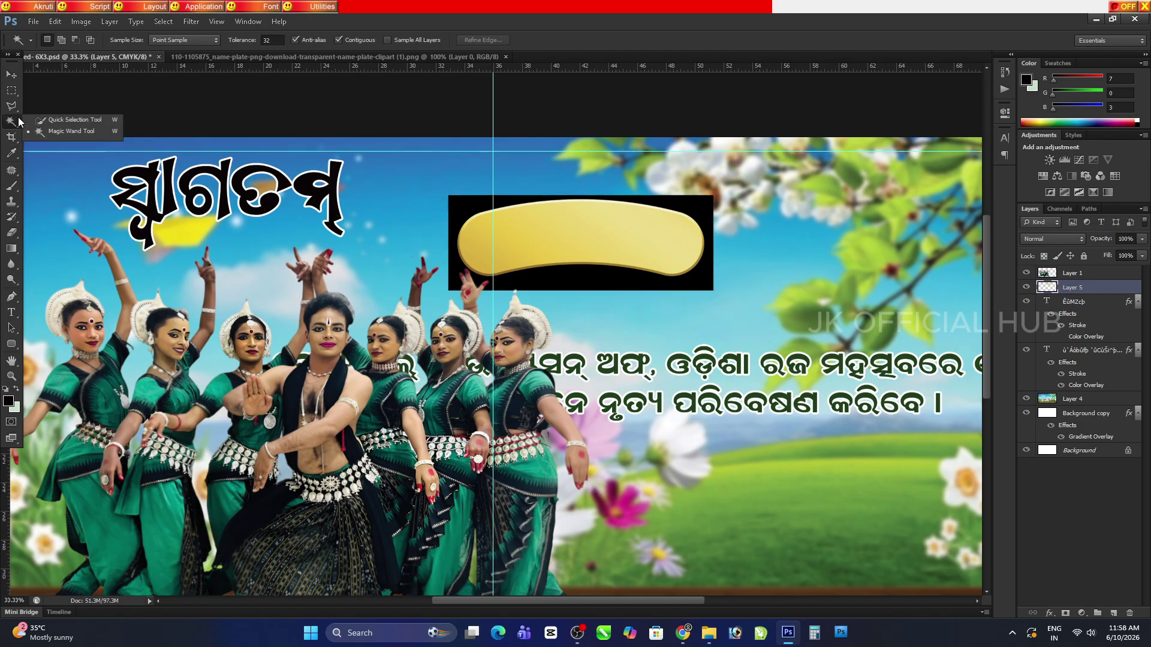
left_click(464, 220)
key("Delete")
key("ctrl+d")
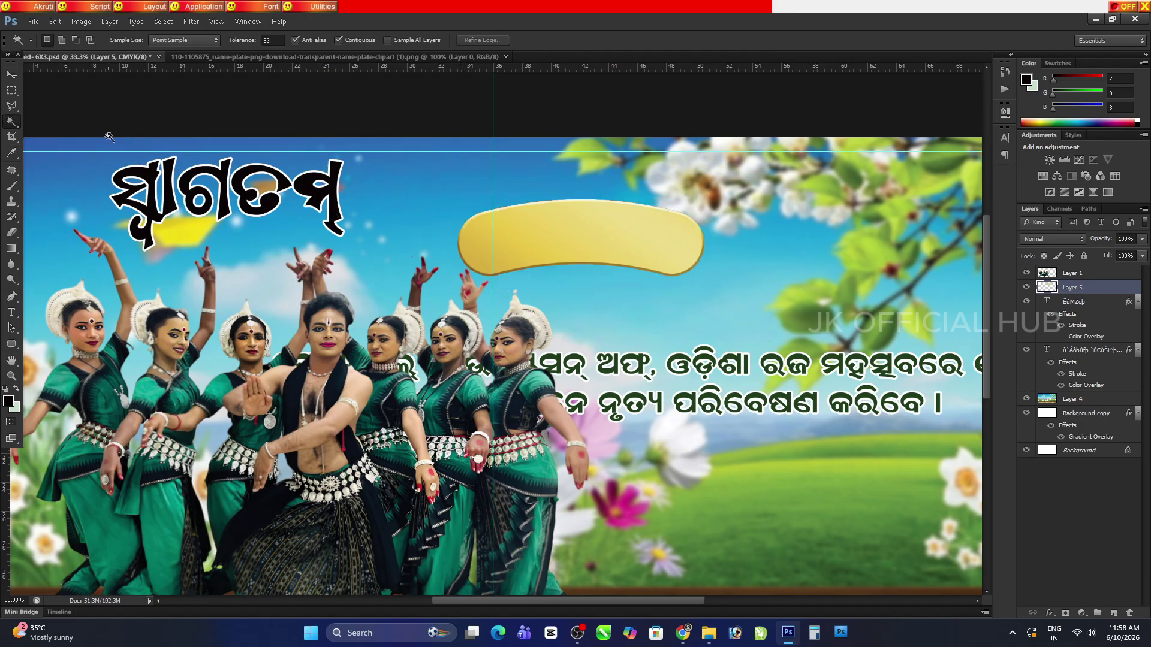
key("v")
left_click_drag(643, 253, 707, 257)
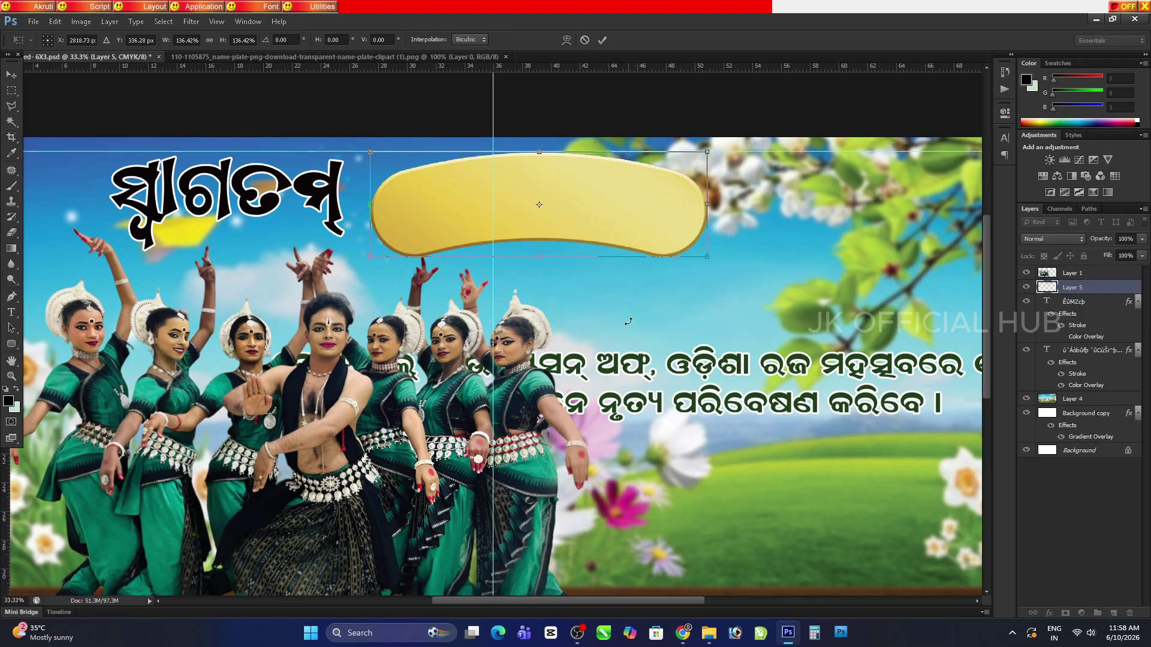
key("Return")
left_click_drag(609, 211, 584, 213)
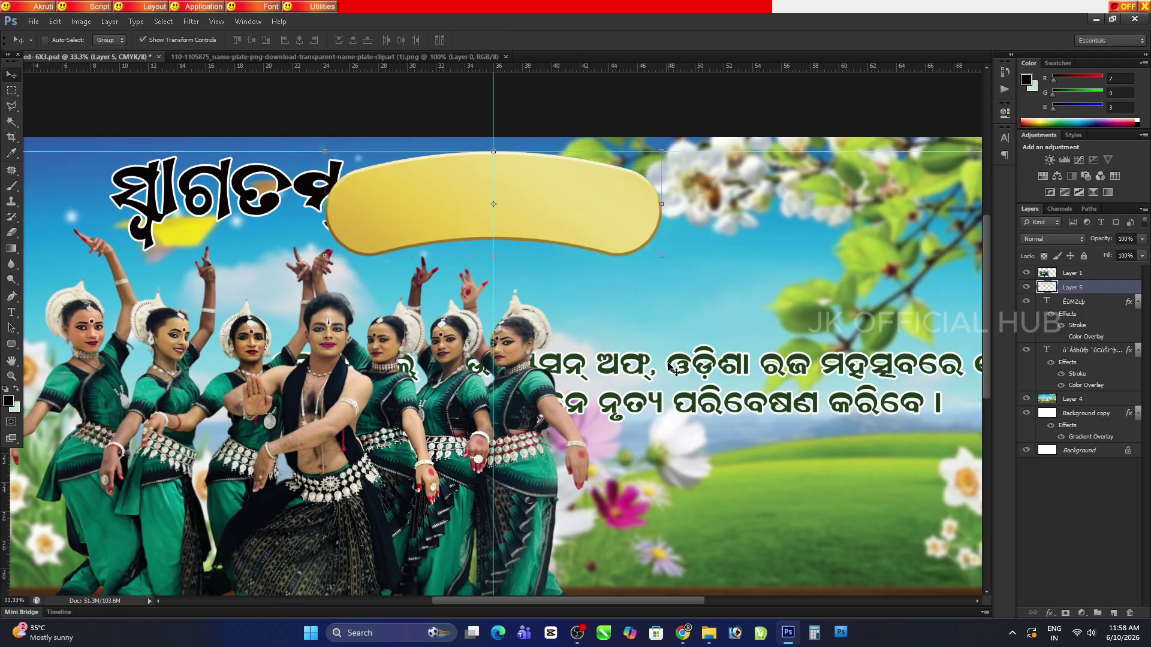
Add a 16 px white stroke to the name plate
left_click(1049, 614)
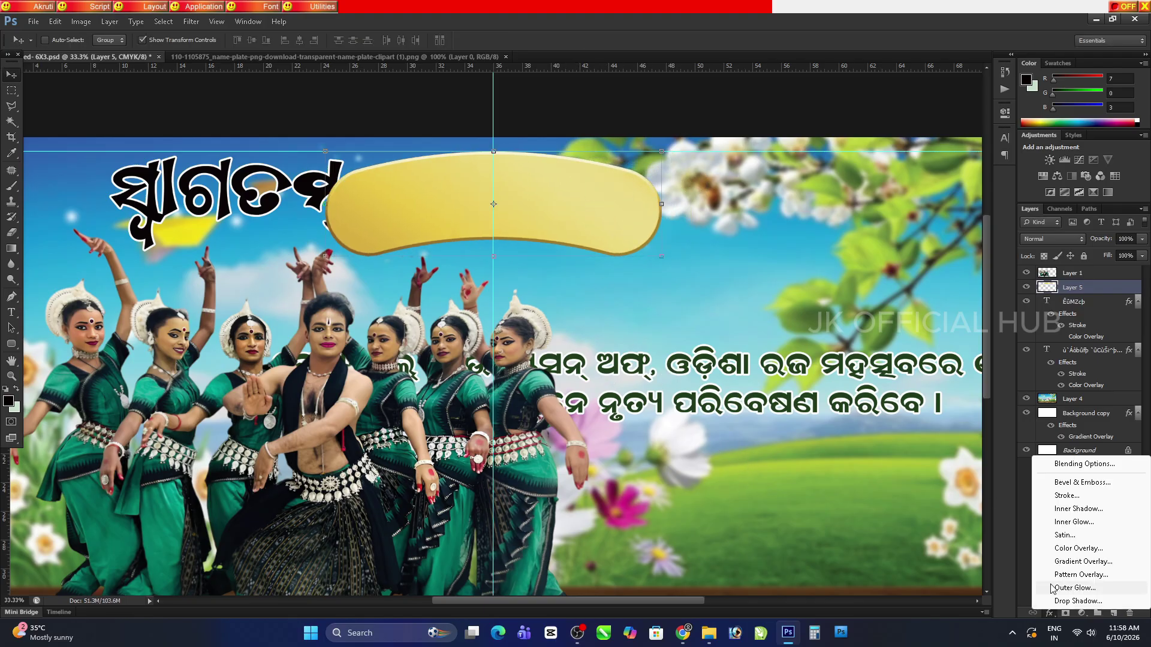
left_click(1074, 498)
left_click_drag(786, 419, 793, 419)
left_click(773, 501)
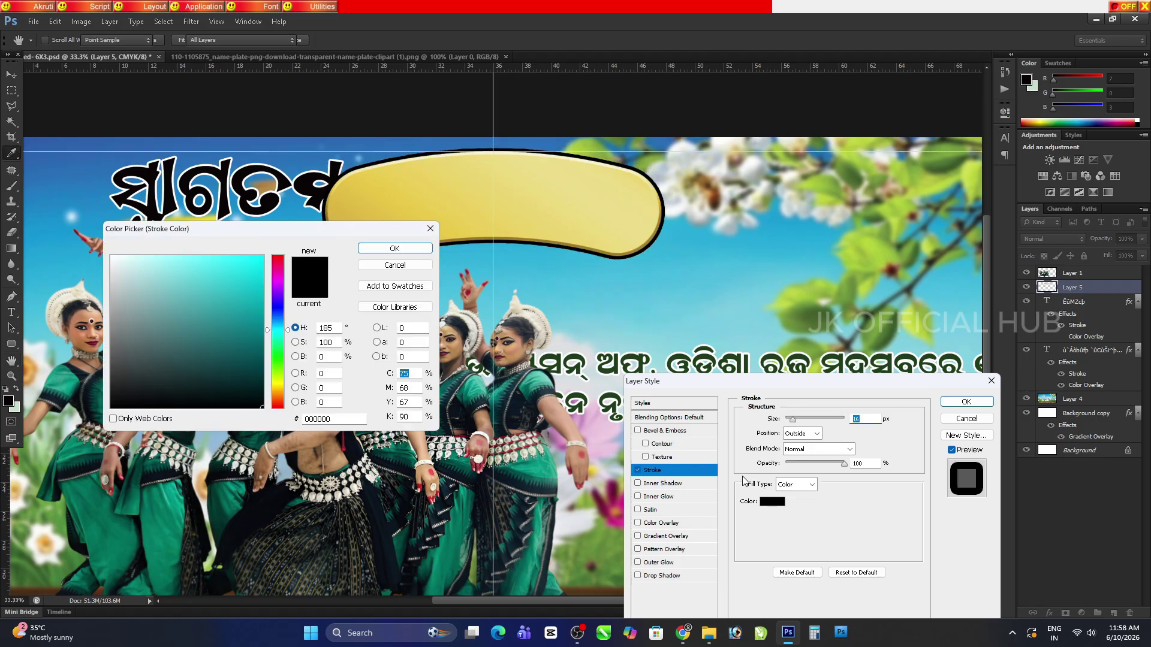
left_click(112, 257)
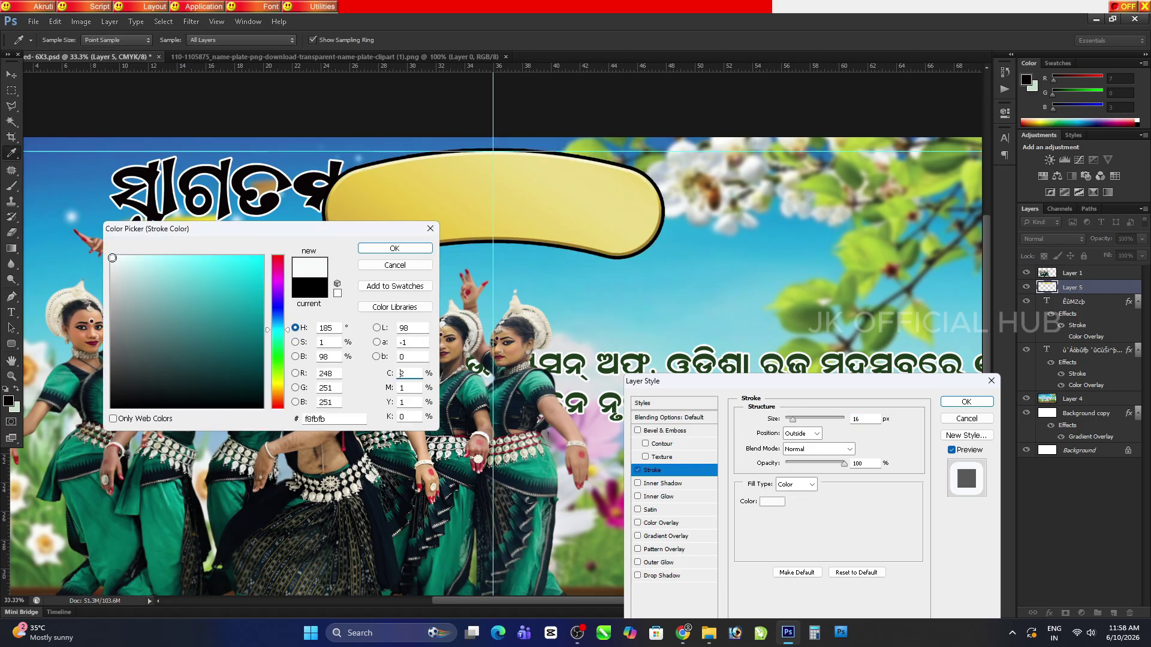
left_click(382, 250)
left_click(966, 401)
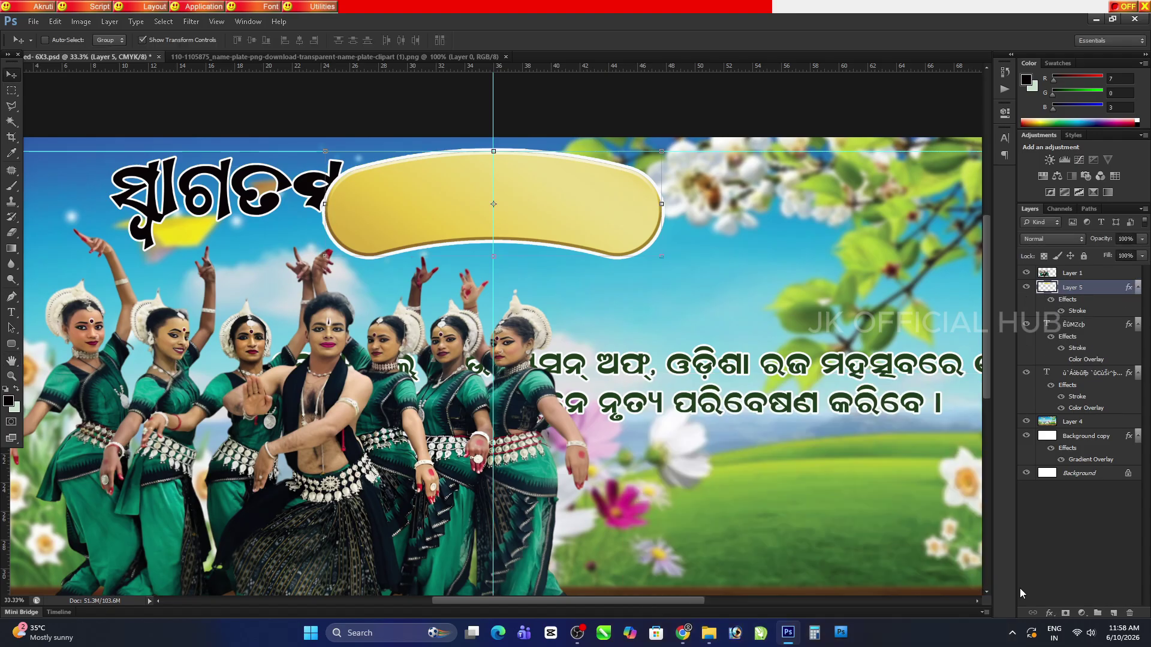
Give the plate a drop shadow and bring the title layer above it
left_click(1049, 613)
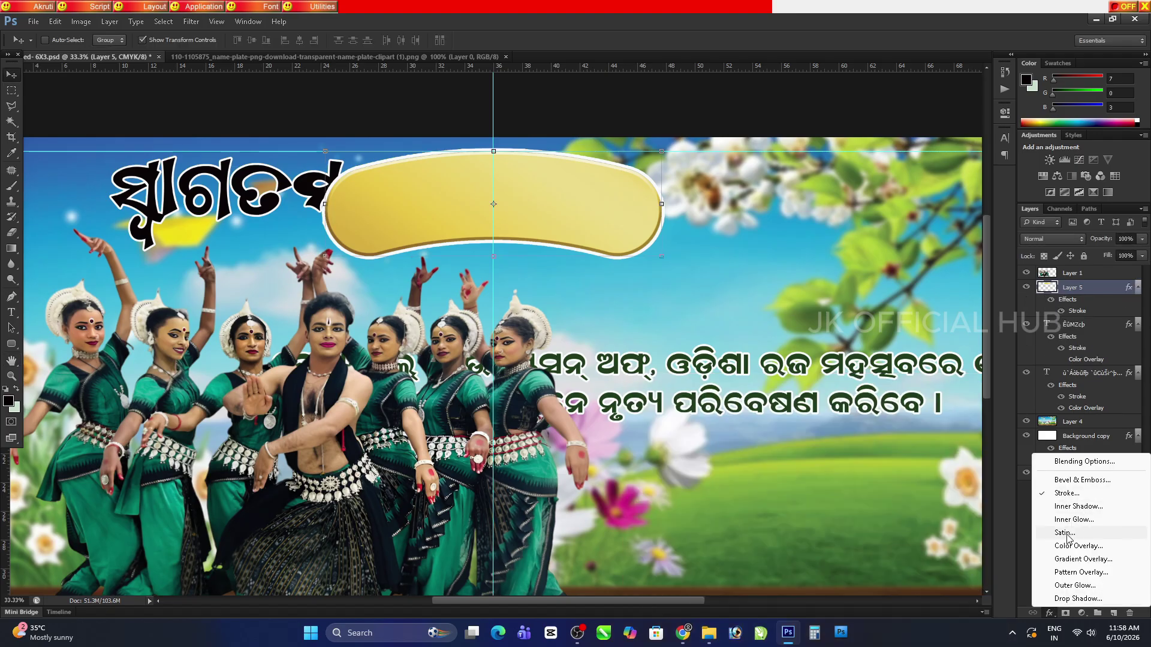
left_click(1078, 599)
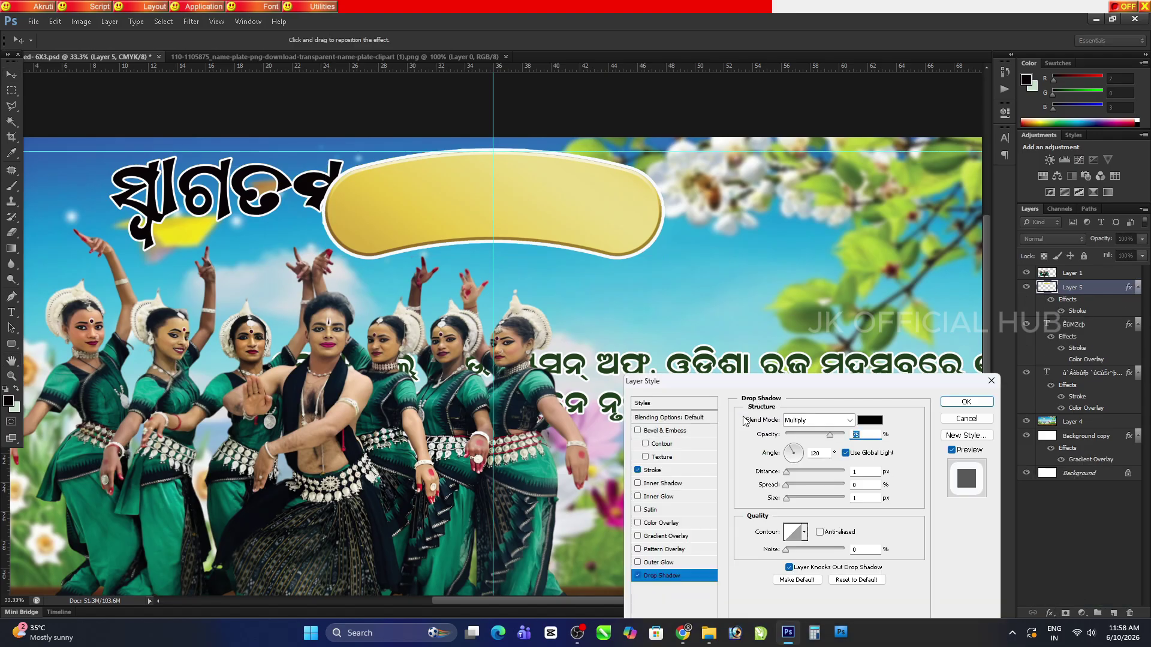
left_click_drag(796, 473, 798, 503)
left_click(966, 401)
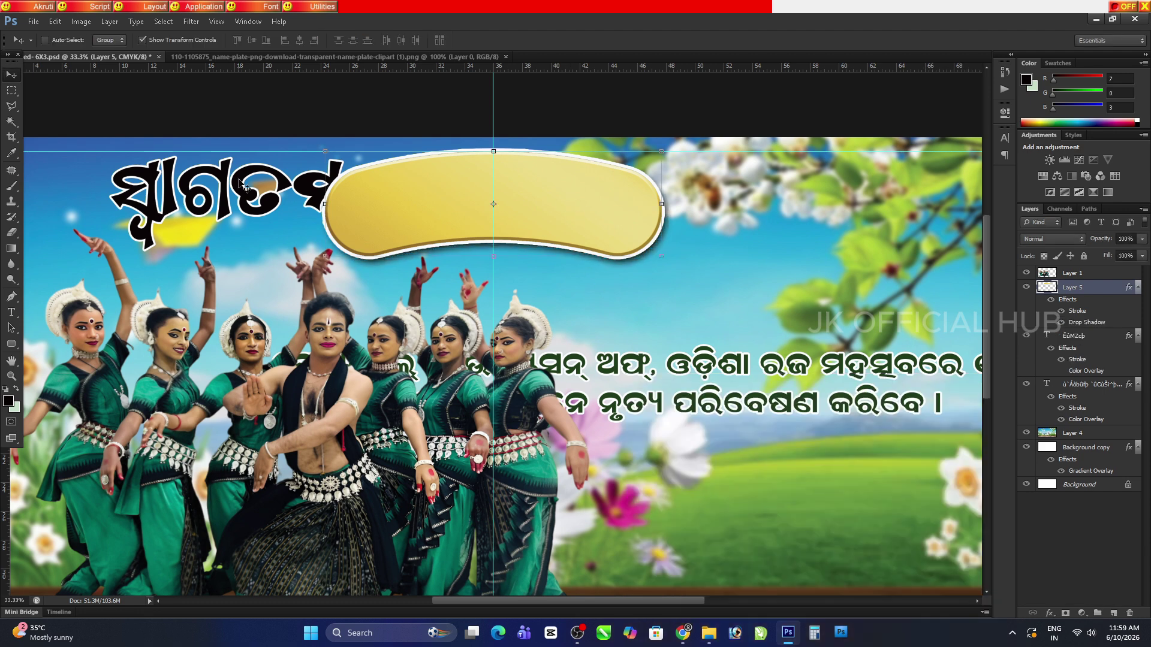
left_click_drag(237, 182, 316, 178)
key("ctrl+shift+bracketright")
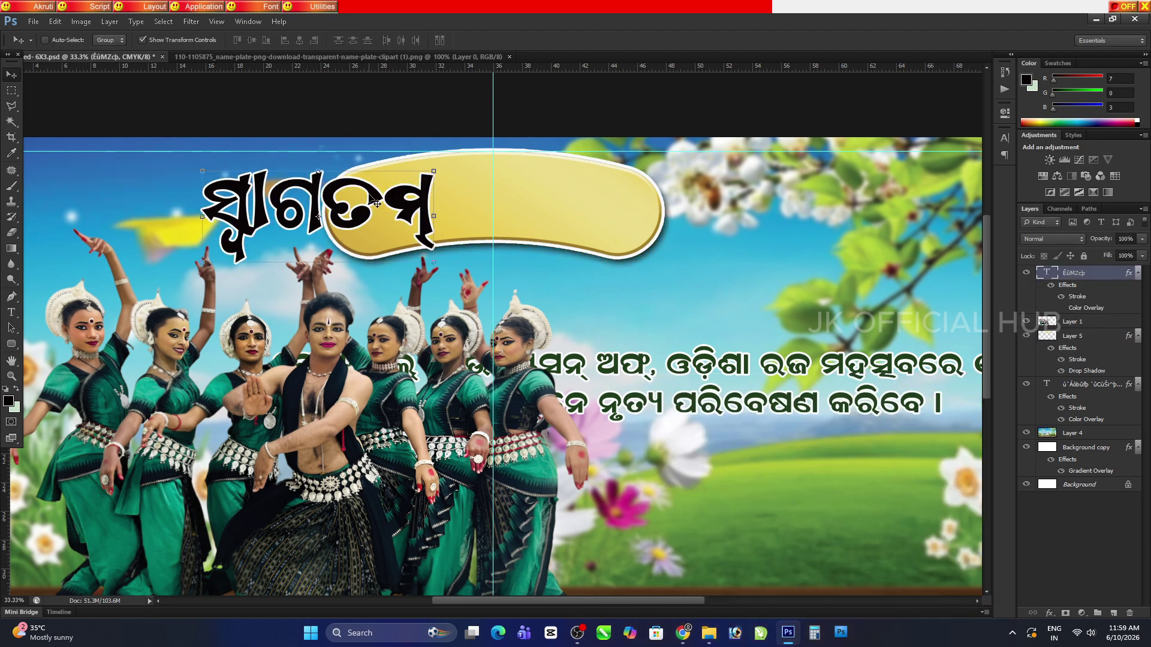
Move the title onto the plate, squashing it shorter and stretching it wider
left_click_drag(377, 203, 553, 211)
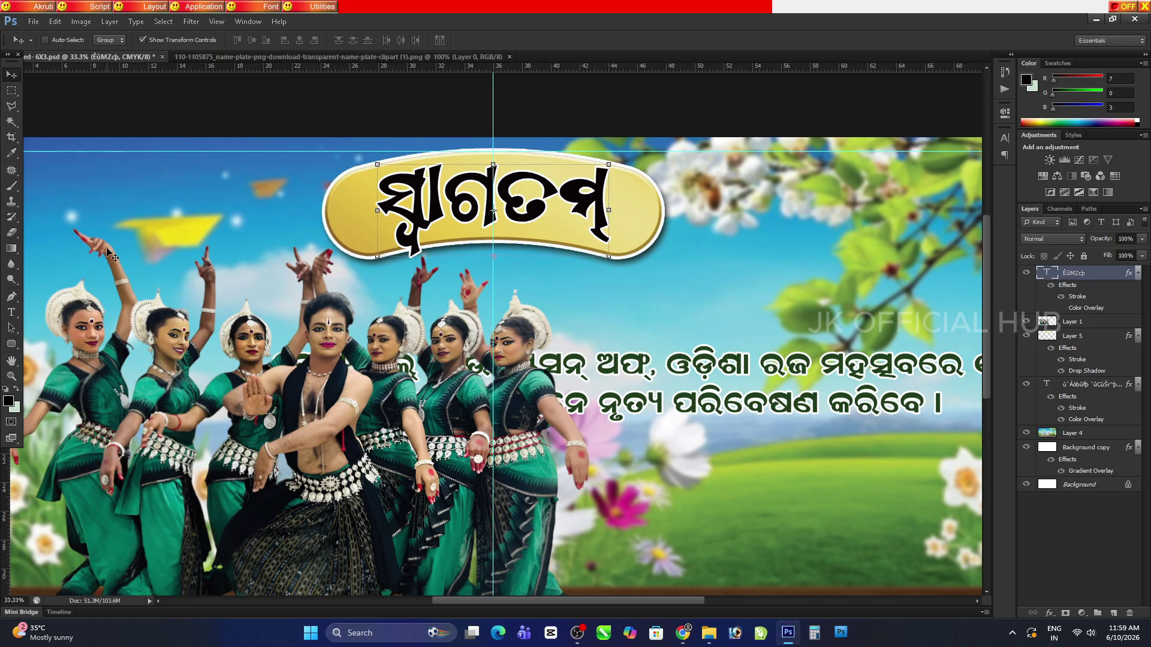
left_click(610, 259)
left_click_drag(519, 278, 517, 246)
left_click_drag(625, 196, 689, 195)
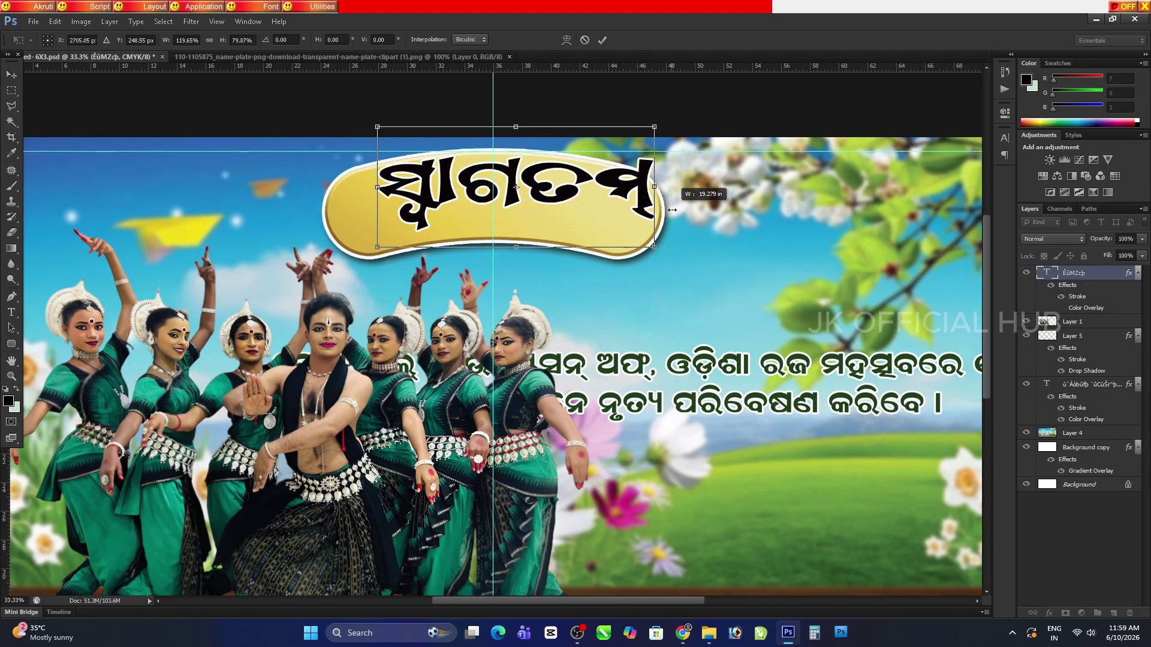
key("Return")
left_click_drag(599, 196, 553, 205)
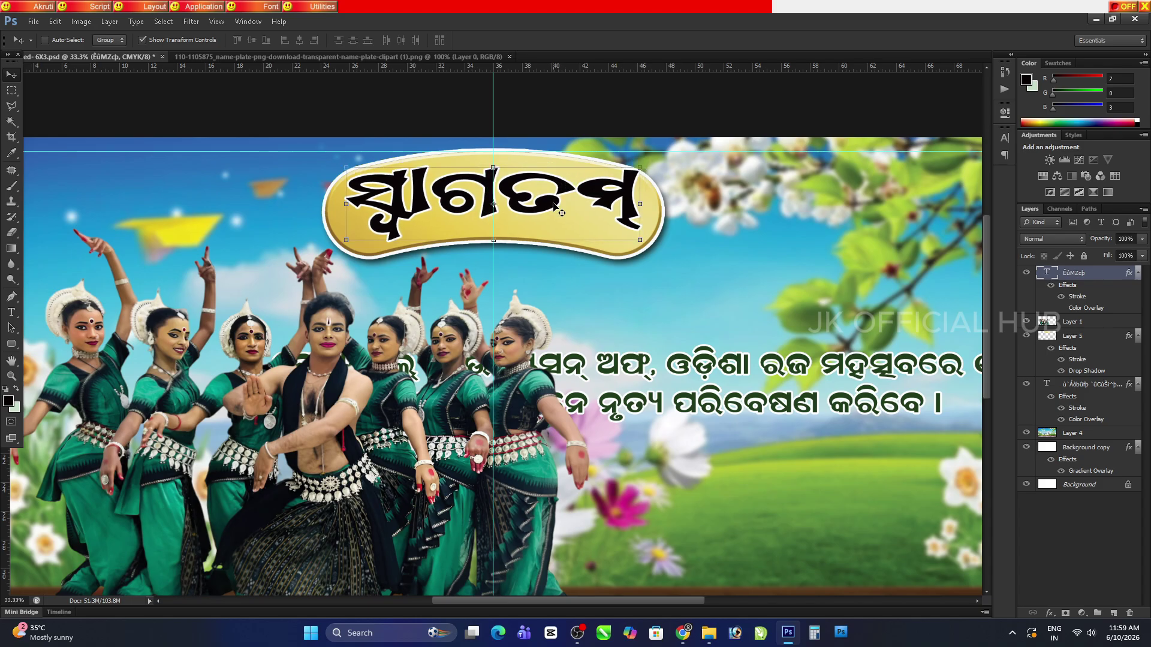
Warp the title text with an Arc style and a small bend
double_click(438, 204)
left_click(407, 40)
left_click(552, 182)
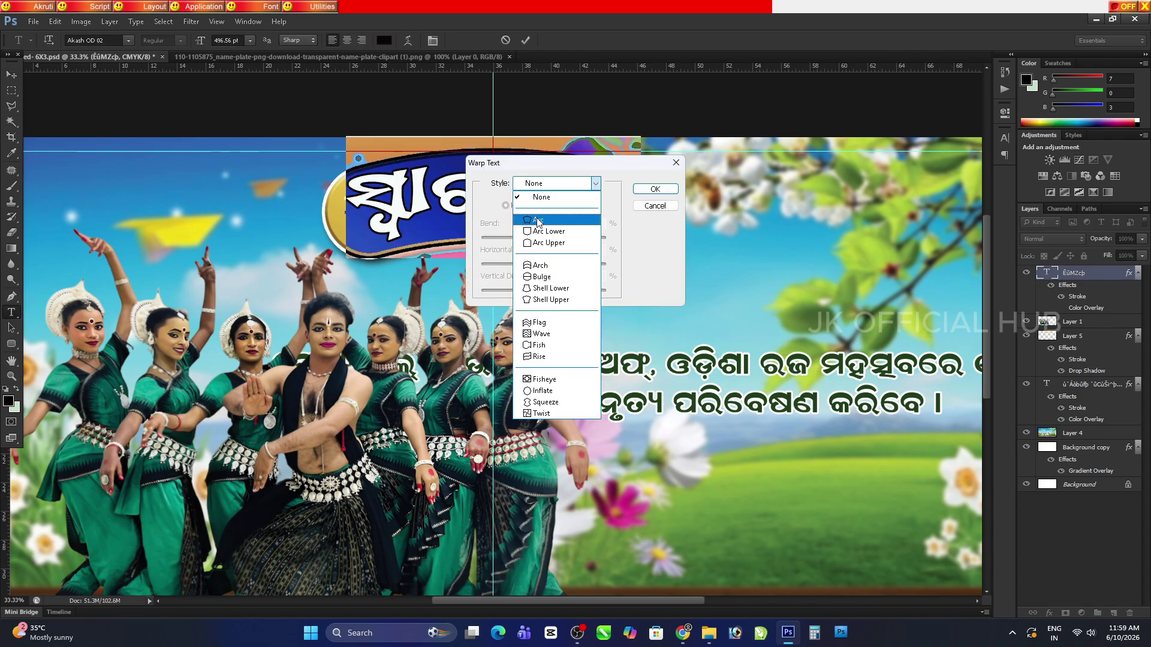
left_click(537, 222)
left_click_drag(572, 167, 652, 284)
left_click_drag(657, 355, 635, 356)
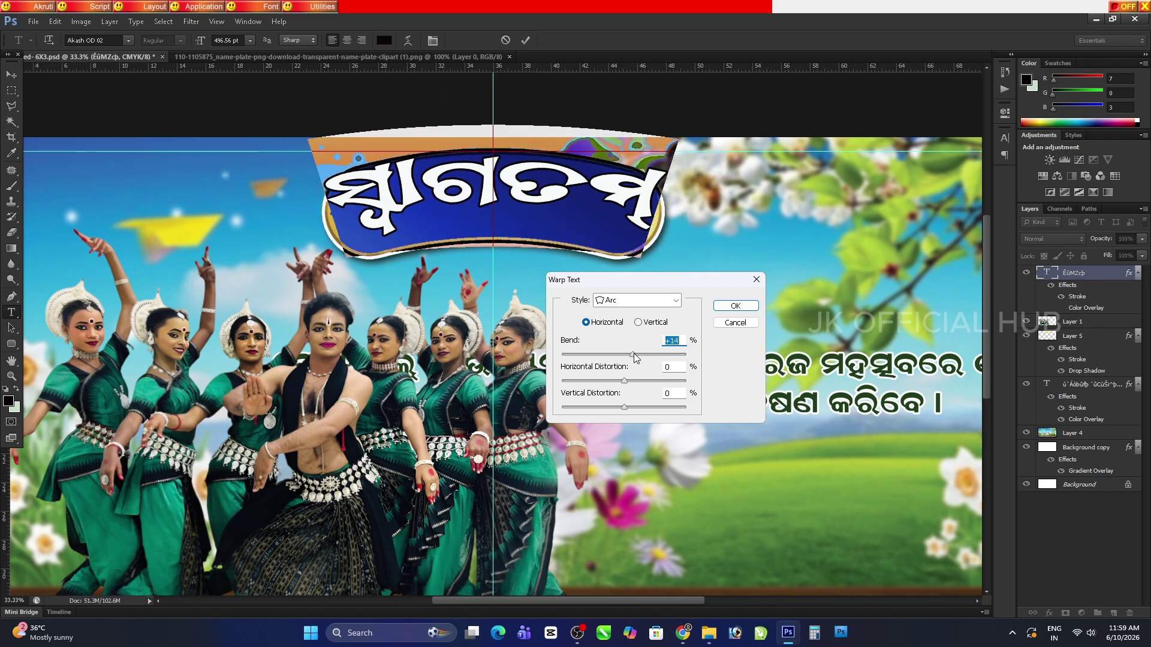
left_click(735, 306)
left_click(12, 74)
Lower the title on the plate and narrow it to about 92% width
left_click_drag(539, 194, 535, 209)
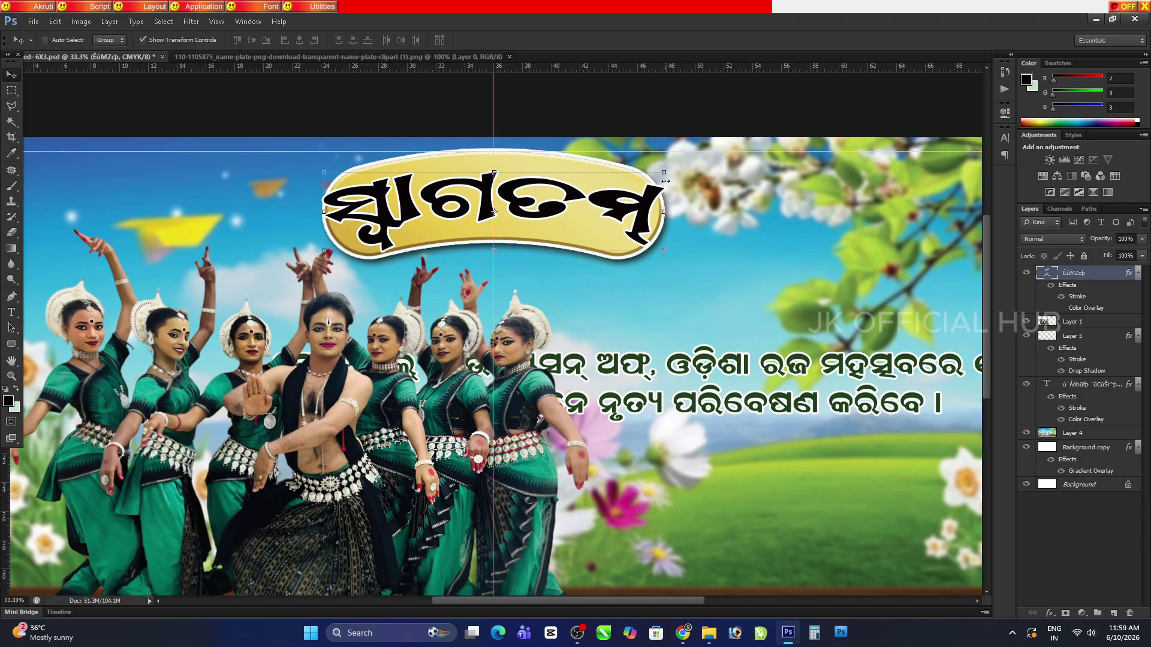
left_click(665, 212)
left_click_drag(676, 205, 663, 203)
key("Return")
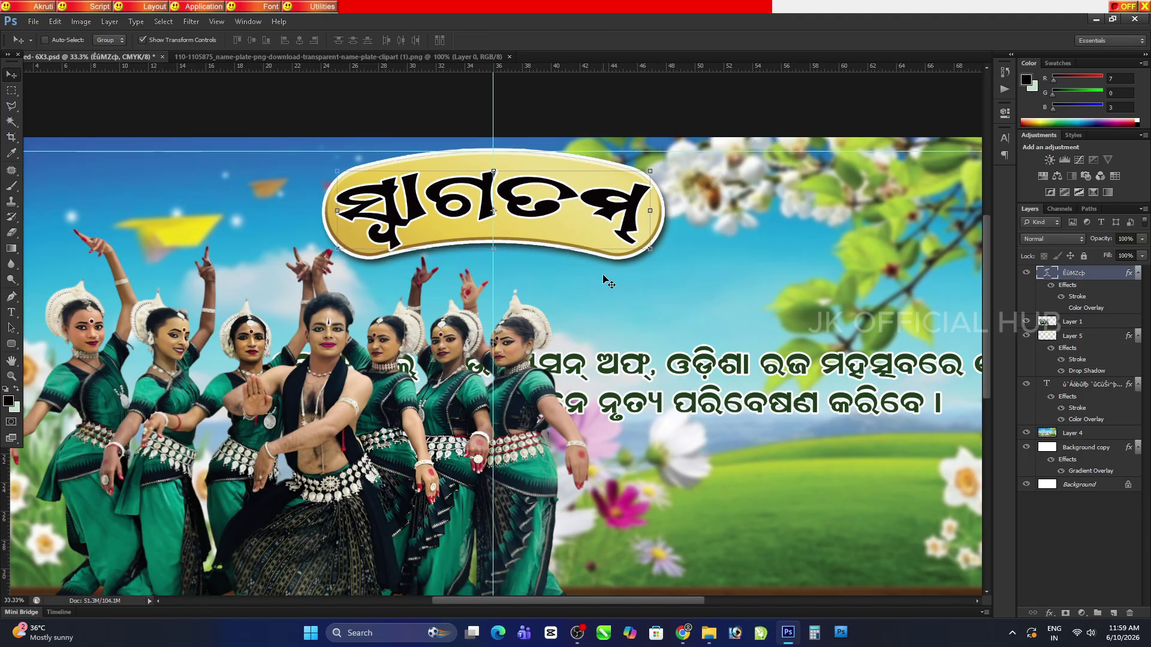
Change the title's colour overlay to a dark navy
left_click(1056, 615)
left_click(973, 506)
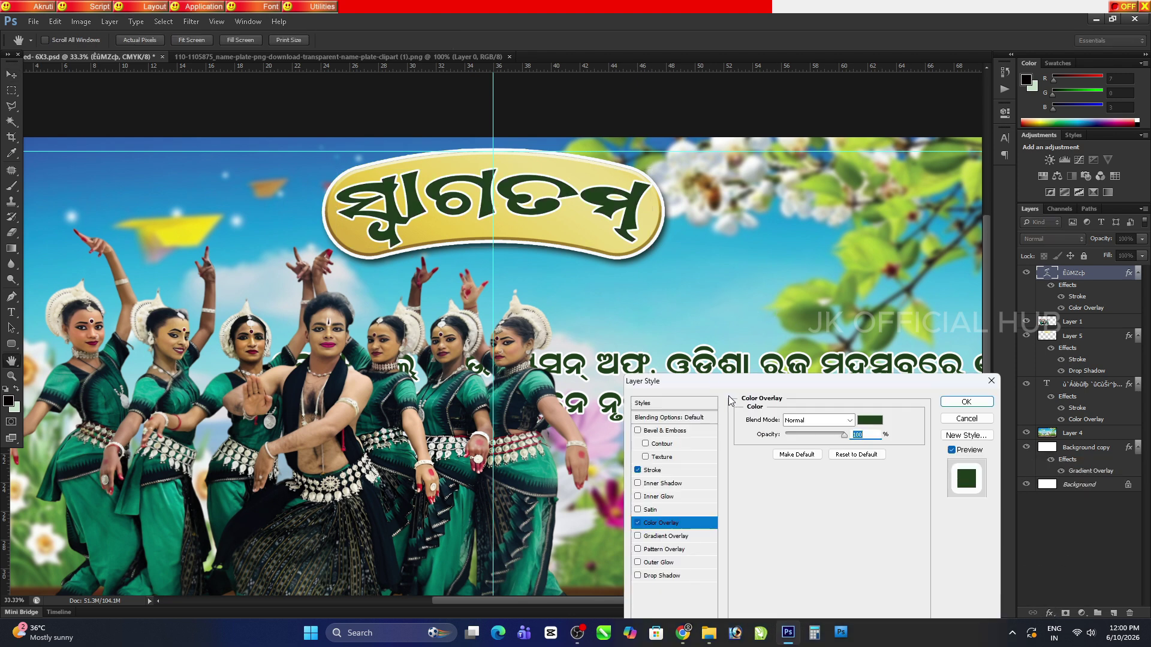
left_click(866, 426)
left_click_drag(277, 323, 255, 355)
left_click_drag(283, 282, 259, 359)
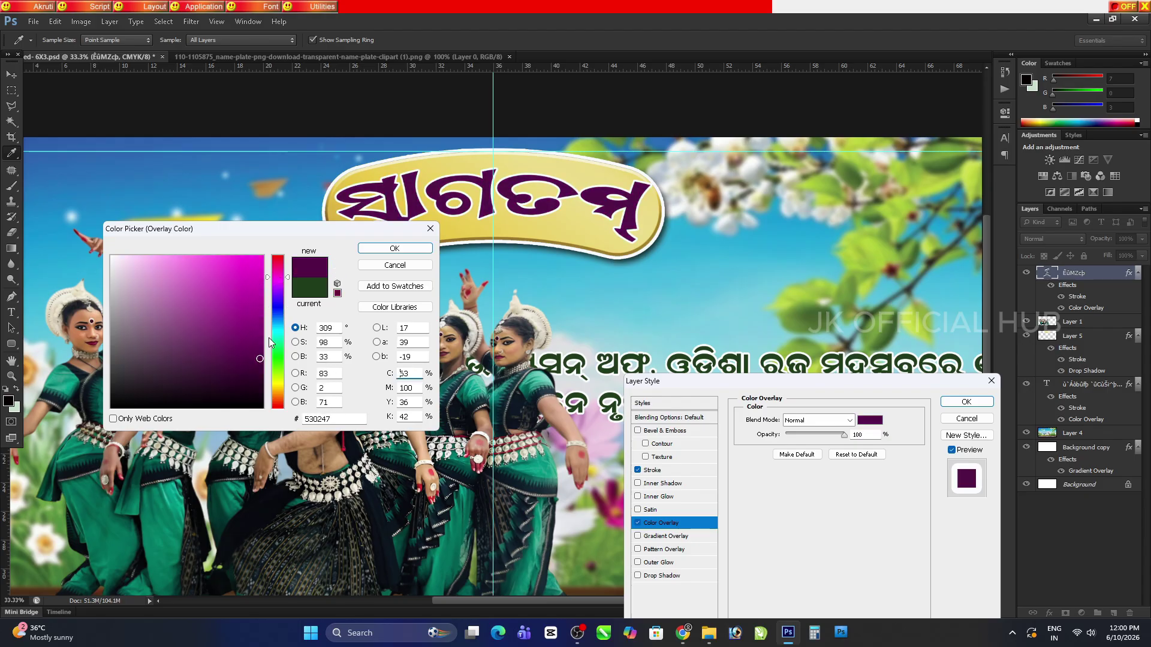
left_click(279, 311)
left_click(254, 353)
left_click(394, 248)
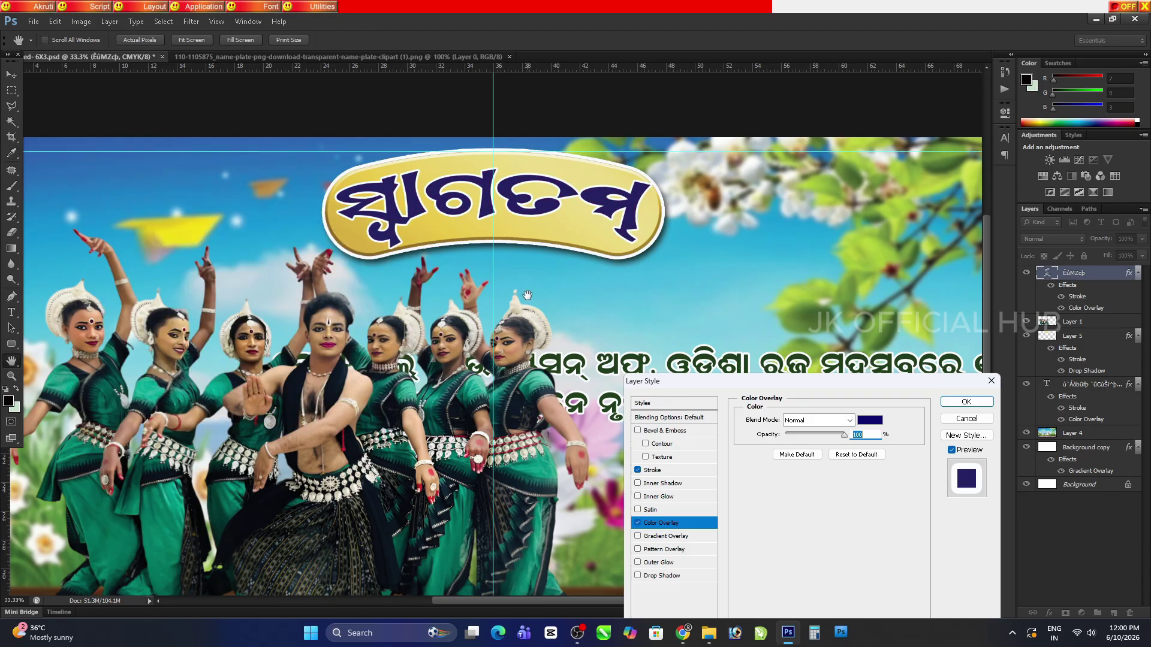
left_click(964, 402)
Give the title a drop shadow: opacity 75%, distance 27, spread 16, size 24
key("v")
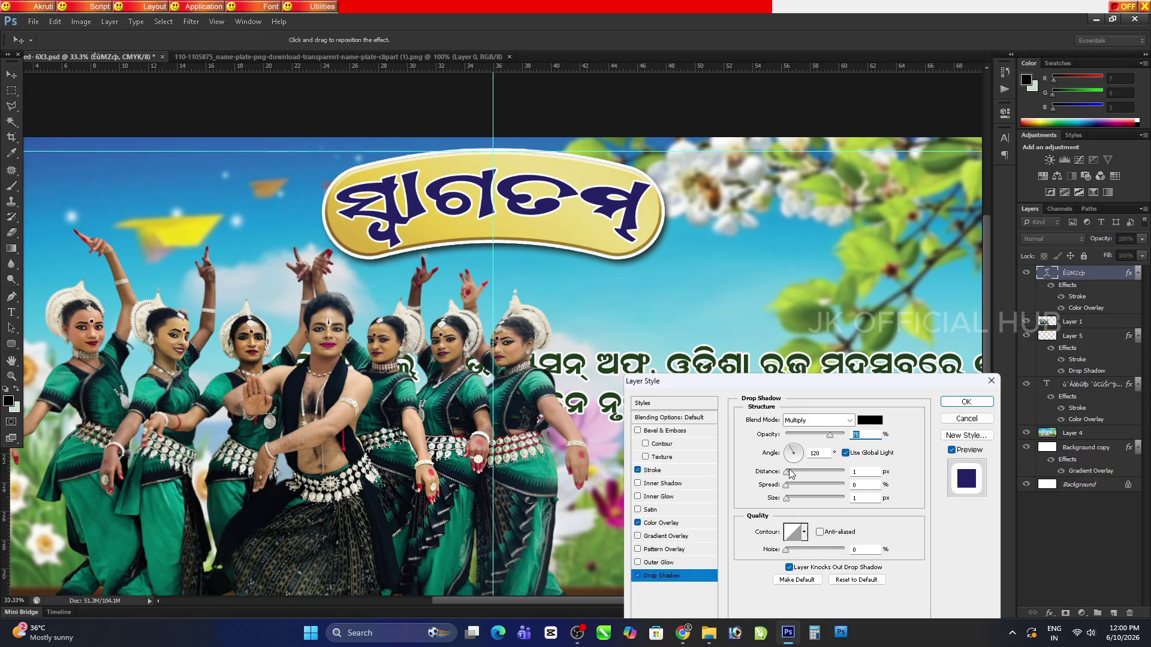
left_click_drag(789, 471, 795, 499)
left_click_drag(786, 485, 795, 486)
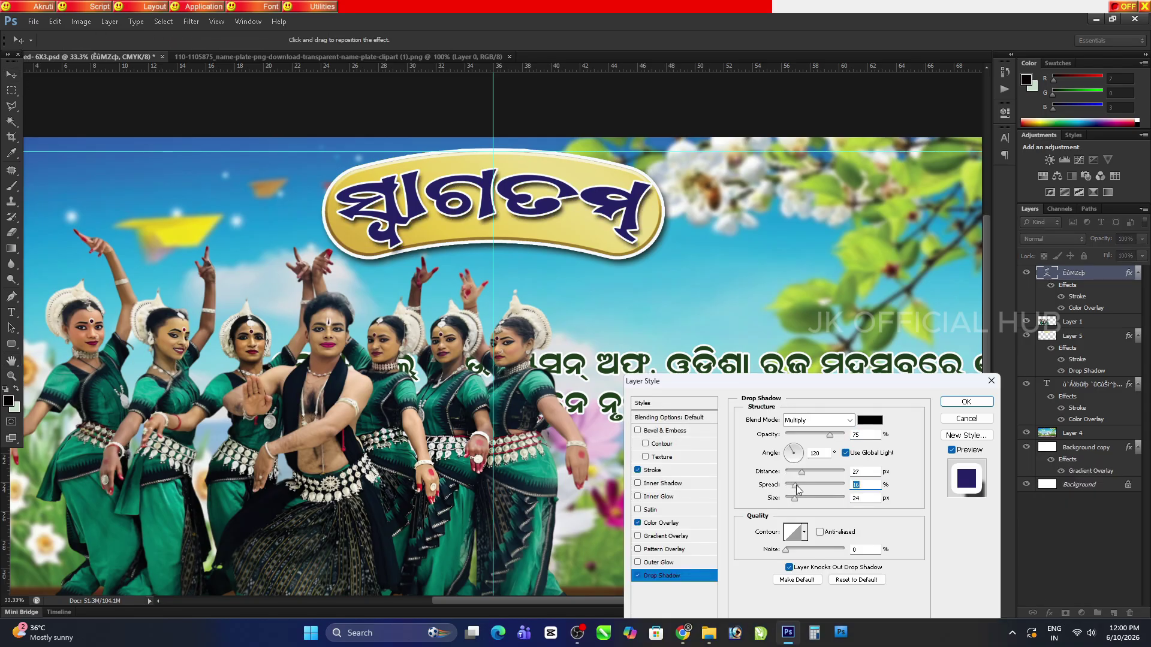
left_click(966, 401)
left_click(12, 361)
key("ctrl+minus")
key("ctrl+minus")
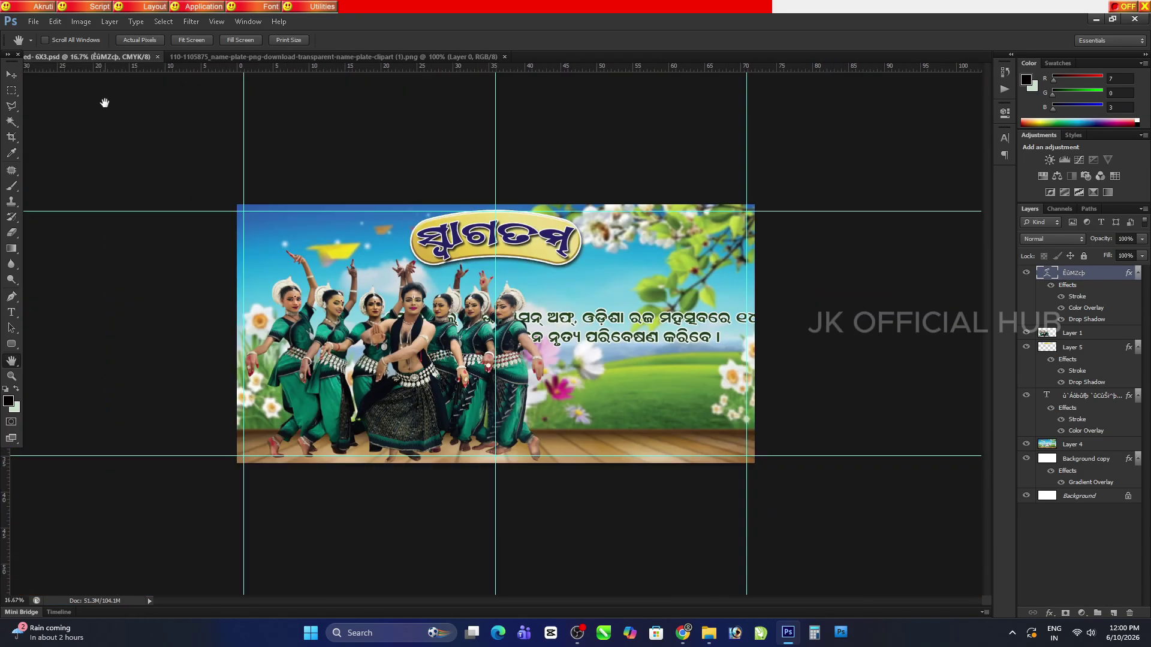
Bring the Odia event text above the title layer and shift it left onto the banner
key("v")
left_click(630, 339, "ctrl")
left_click_drag(630, 339, 614, 282)
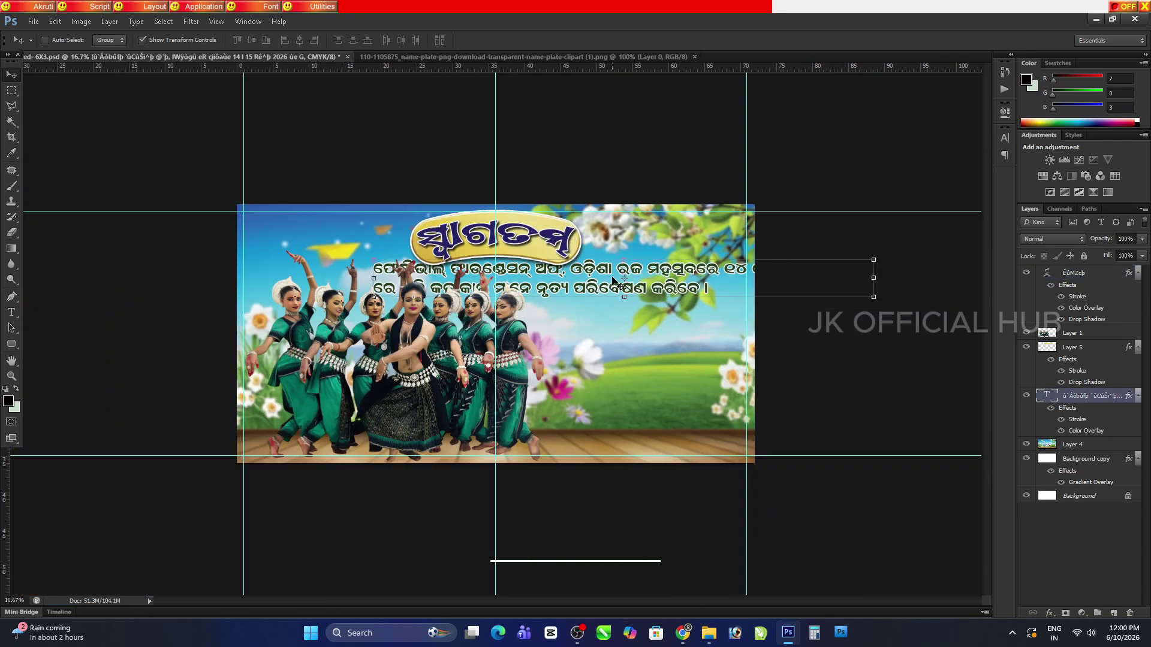
key("ctrl+shift+bracketright")
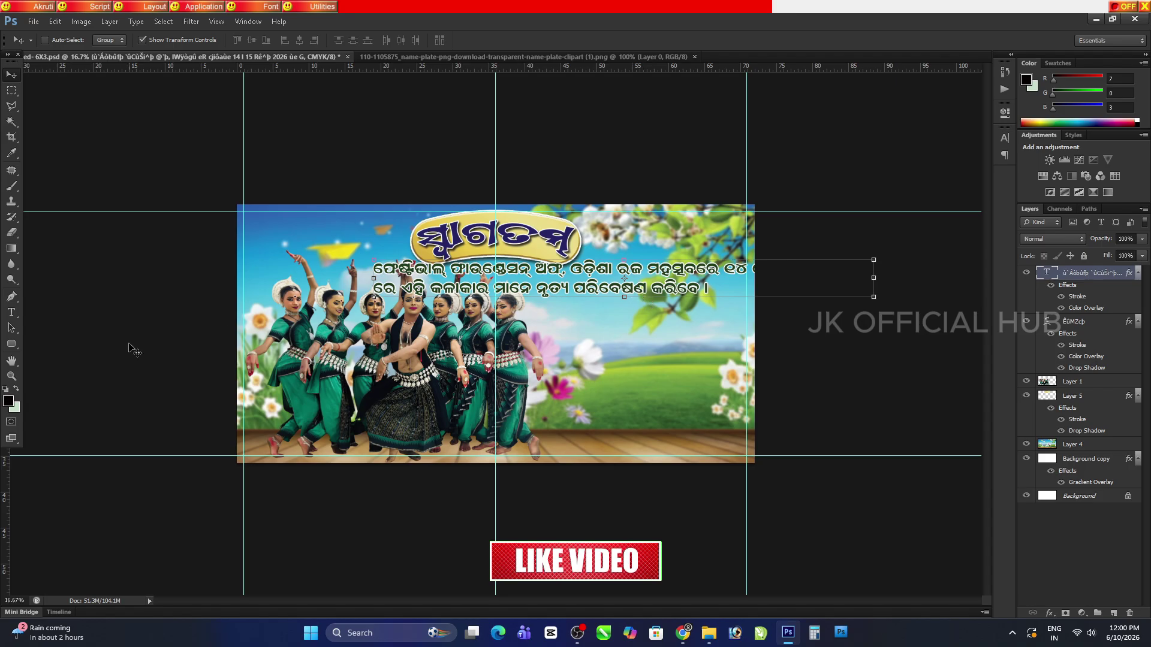
left_click_drag(463, 297, 350, 308)
key("ctrl+plus")
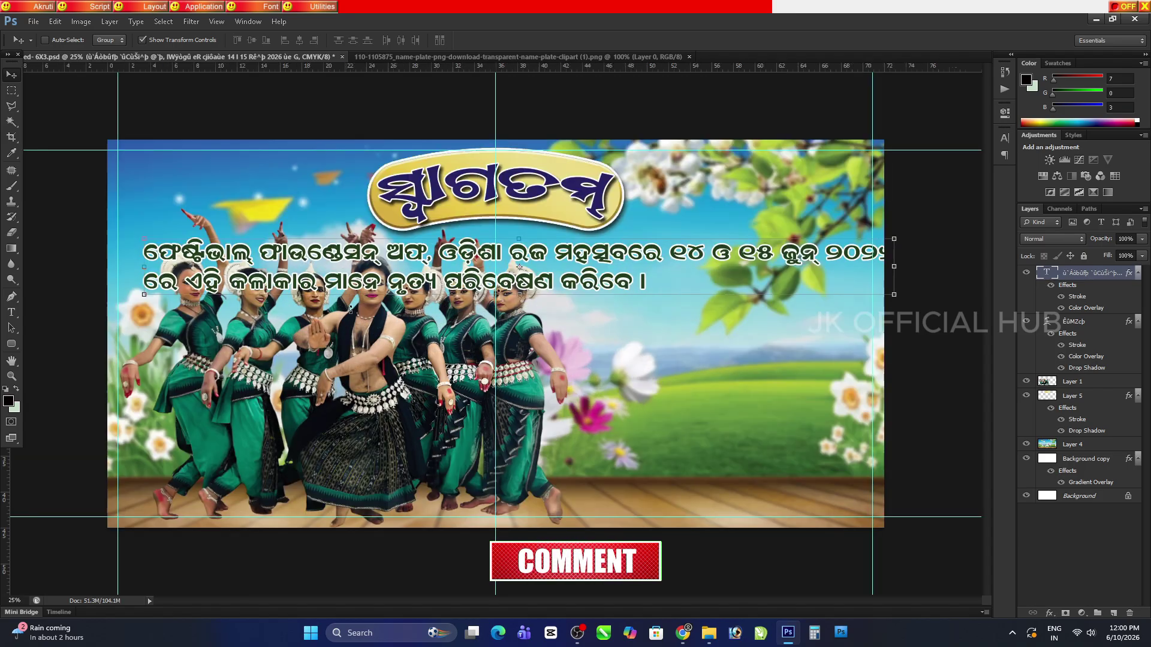
key("ctrl+plus")
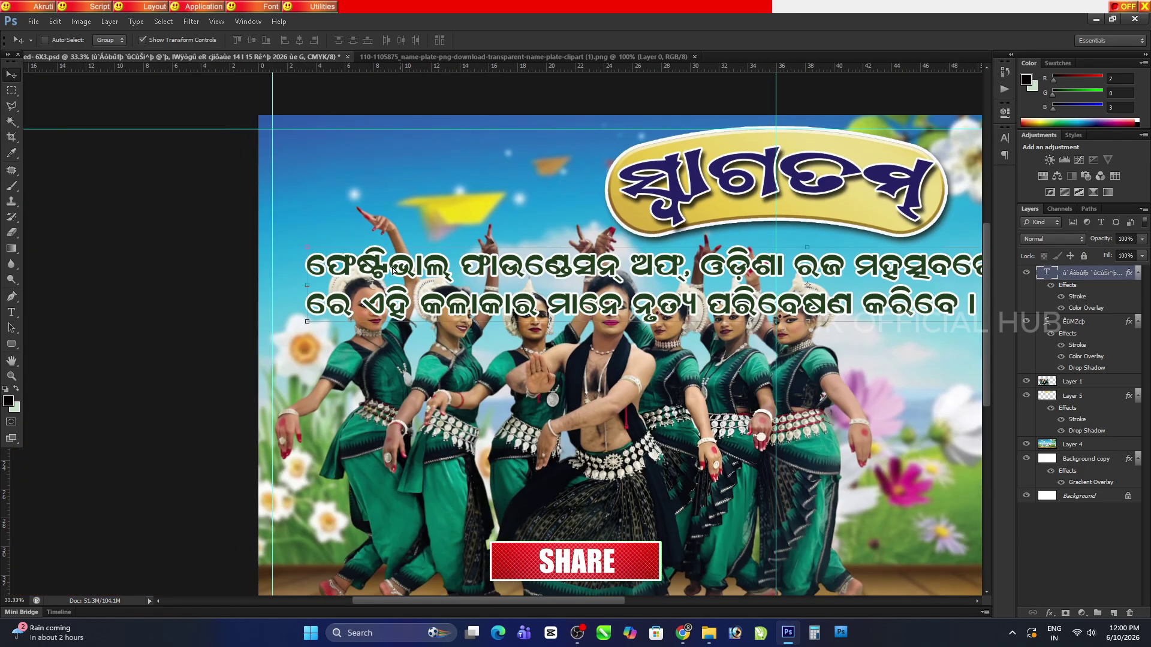
left_click_drag(394, 269, 361, 264)
key("ctrl+minus")
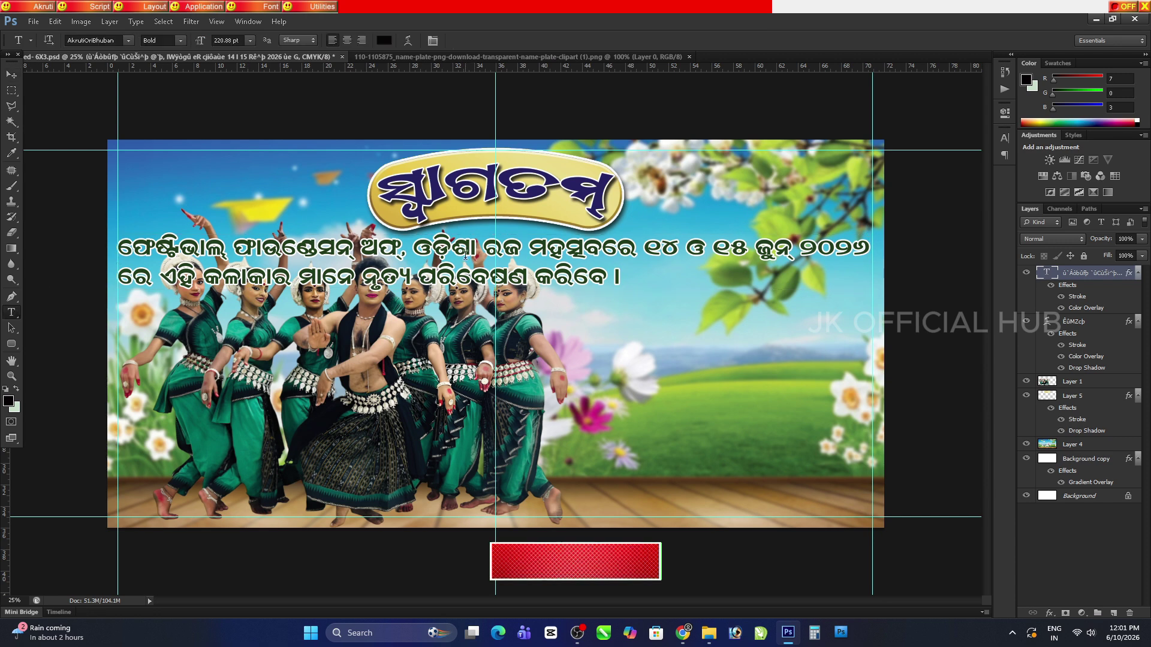
Delete the comma after ଅଫ୍, break the line after ଓଡ଼ିଶା, and centre-align the text
left_click(399, 264)
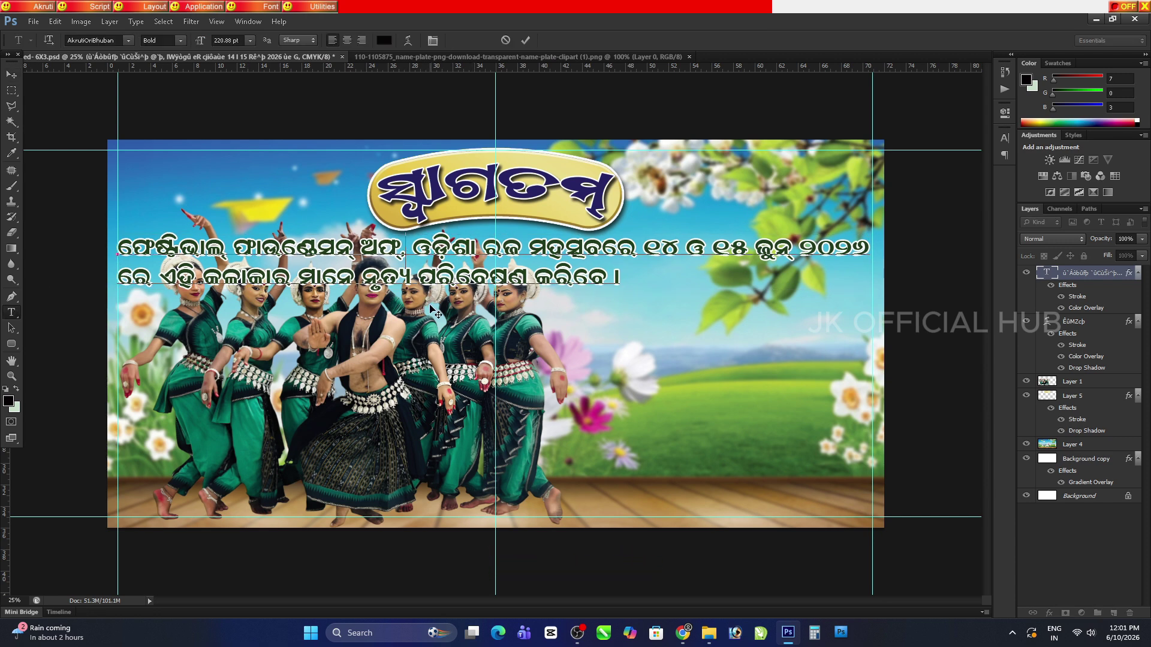
key("BackSpace")
key("Return")
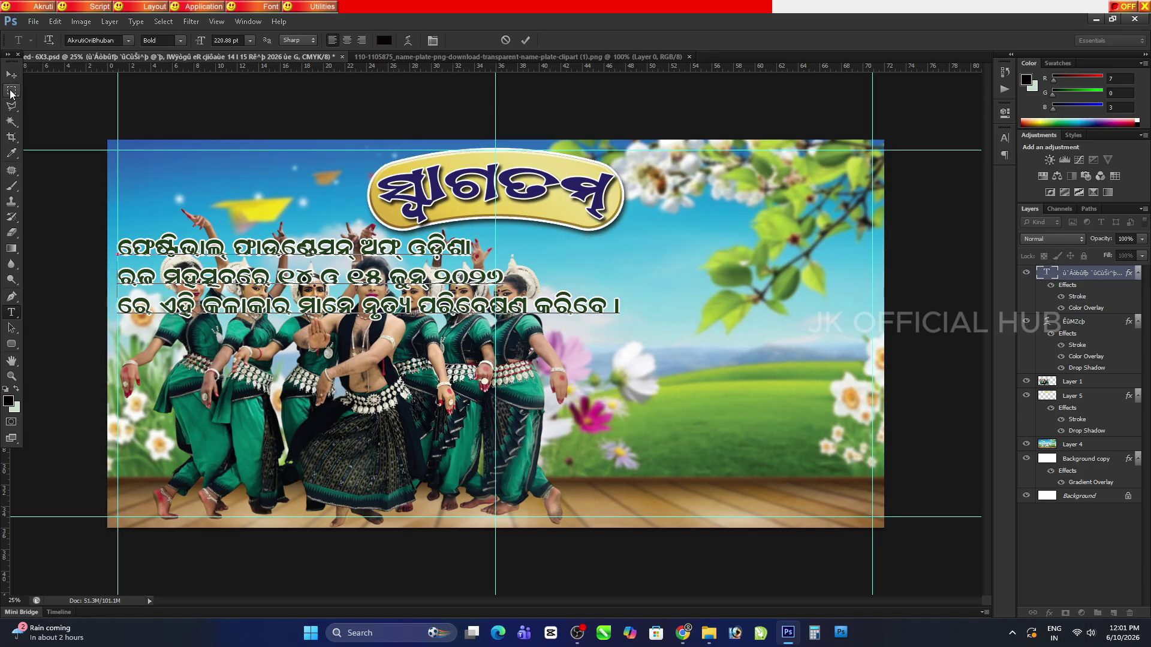
key("ctrl")
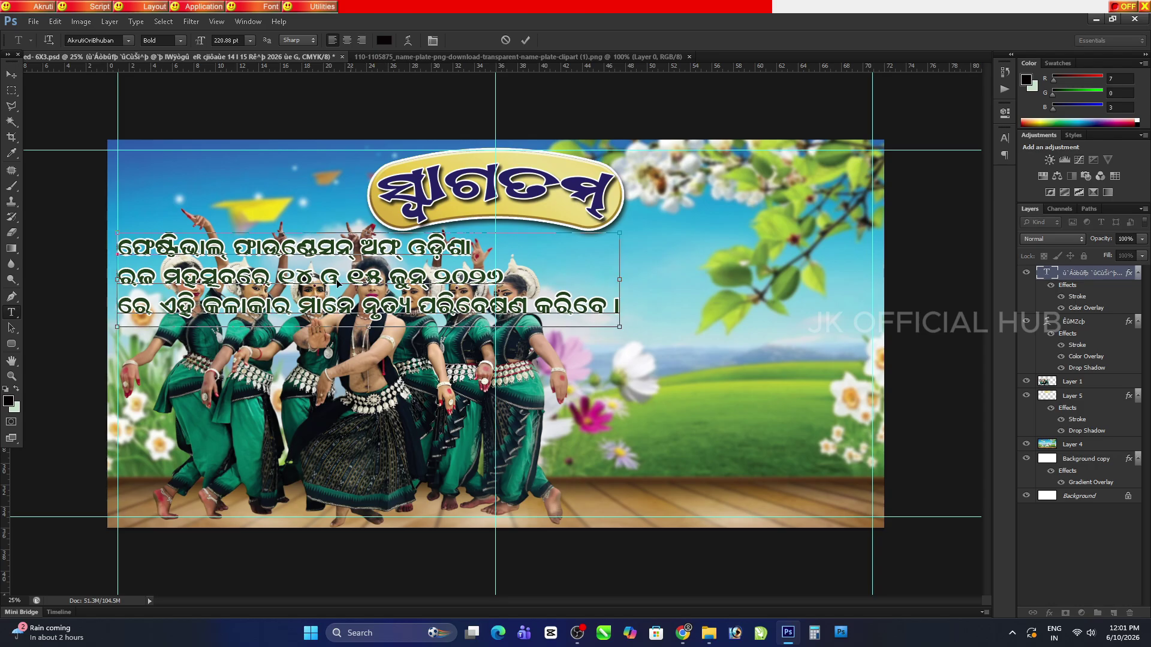
key("ctrl+a")
left_click(347, 40)
Scale the Odia text block to about 62% and place it at the banner's top-left
left_click(12, 74)
left_click_drag(284, 276, 634, 300)
key("ctrl+t")
left_click_drag(719, 353, 569, 322)
key("Return")
left_click_drag(383, 285, 273, 197)
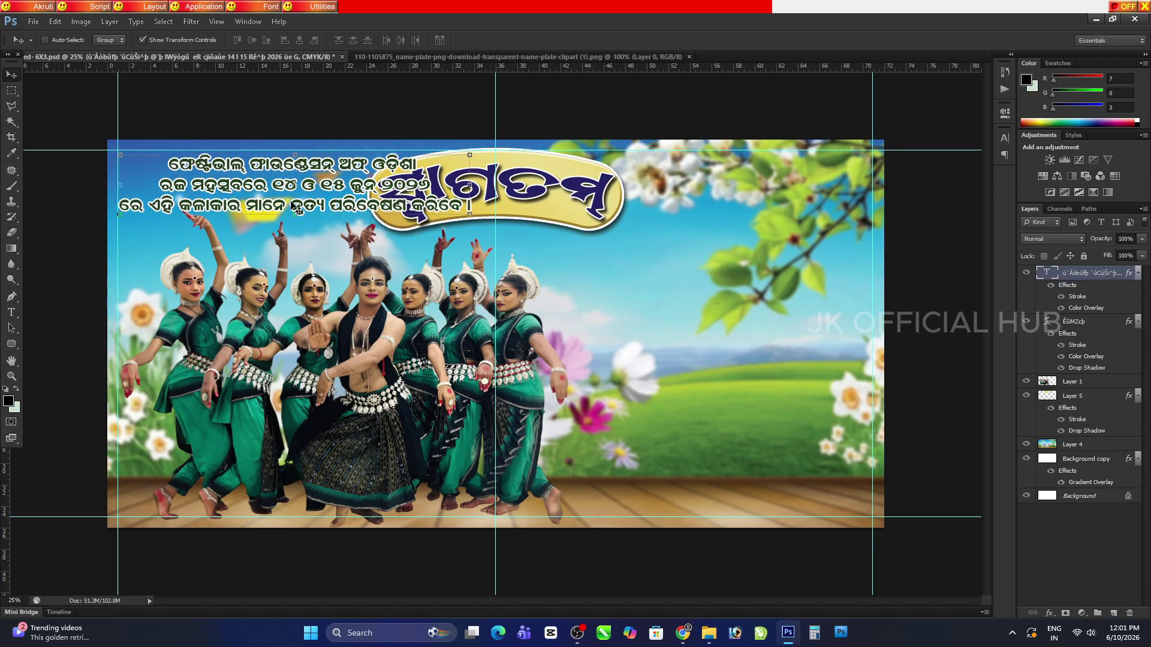
key("ctrl+plus")
Insert a line break before ପରିବେଷଣ so the Odia caption runs to four lines
key("h")
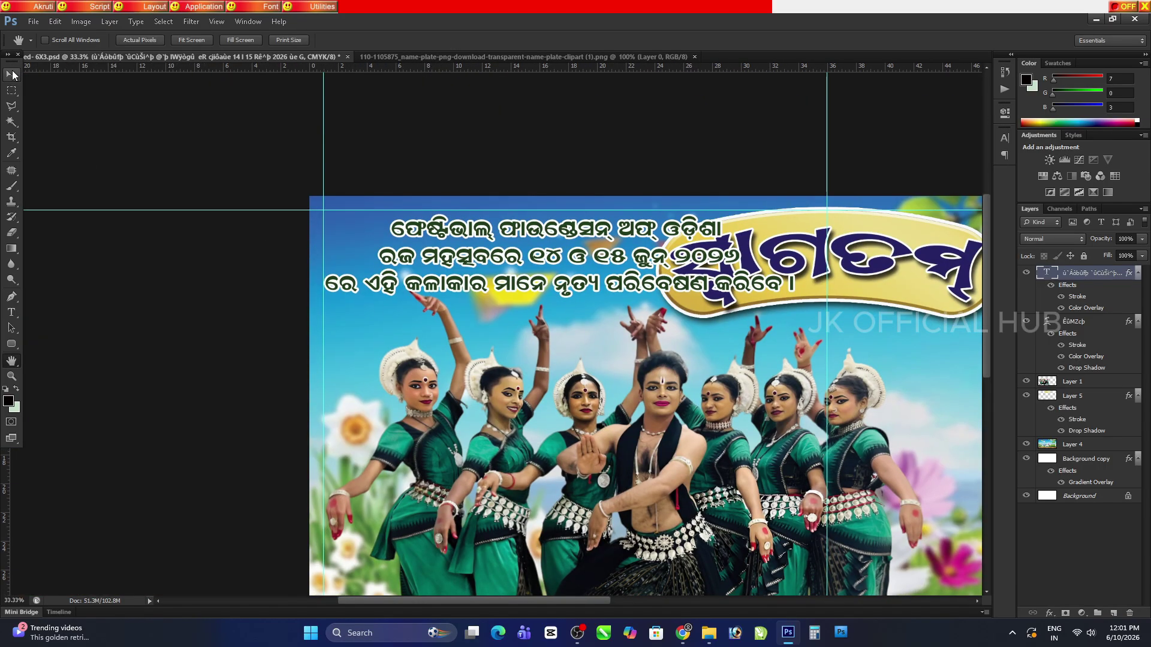
left_click(12, 312)
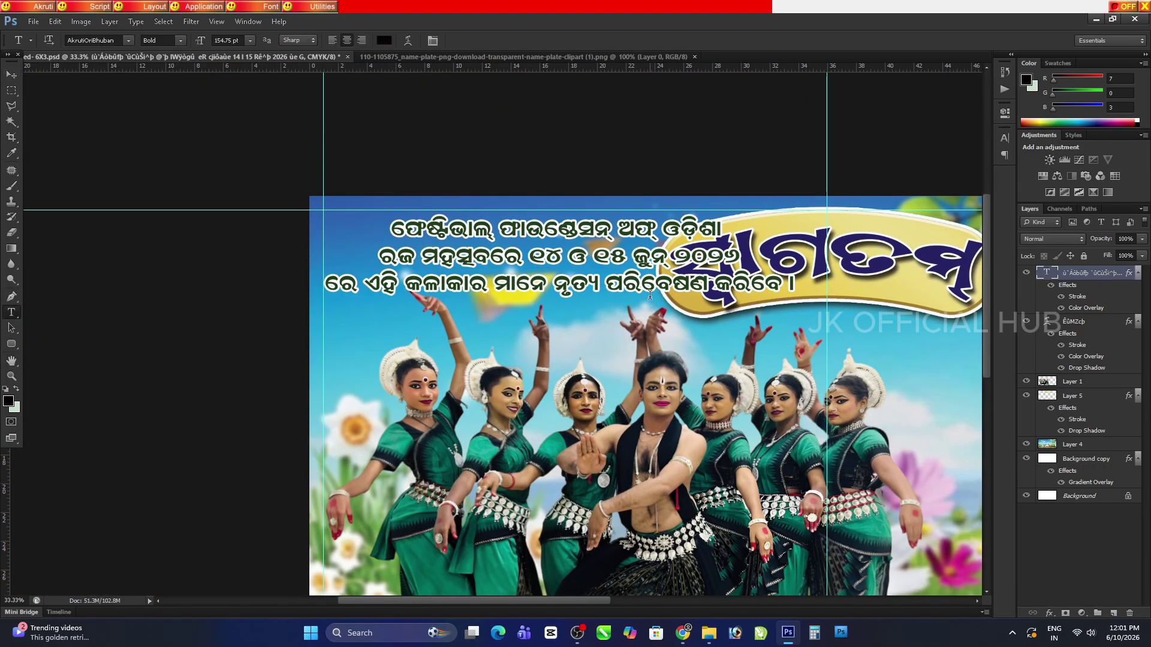
left_click(609, 286)
key("Return")
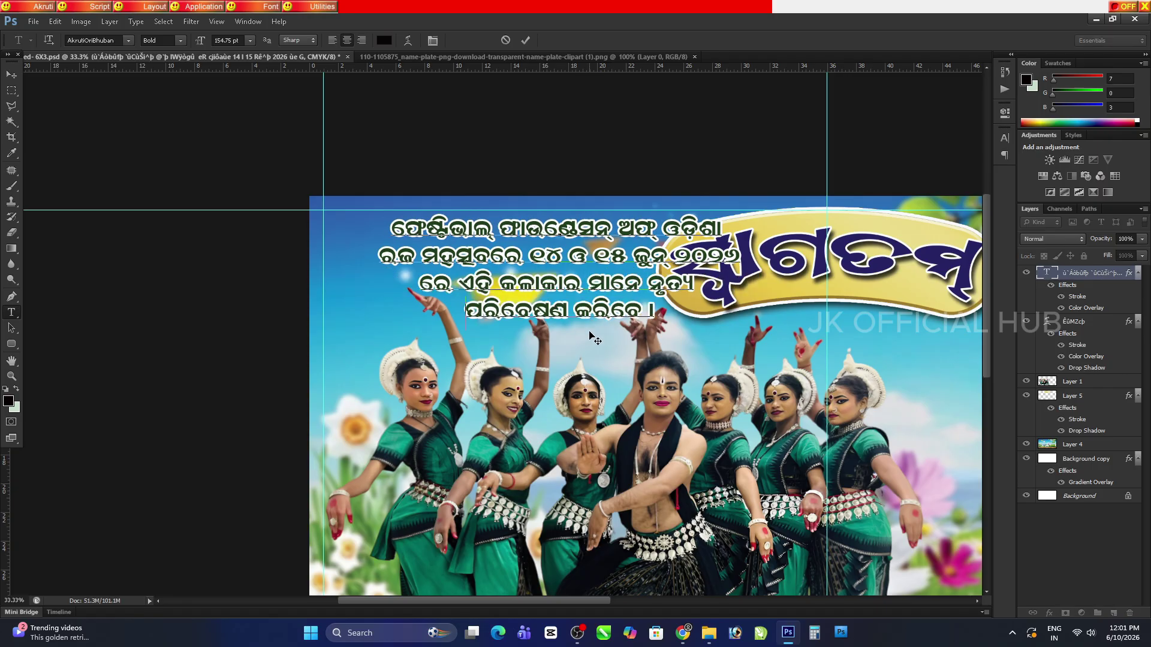
left_click(12, 75)
Narrow the Odia caption, stretch it taller, and fit it clear of the golden title plate
left_click_drag(525, 282, 464, 280)
left_click_drag(678, 315, 655, 311)
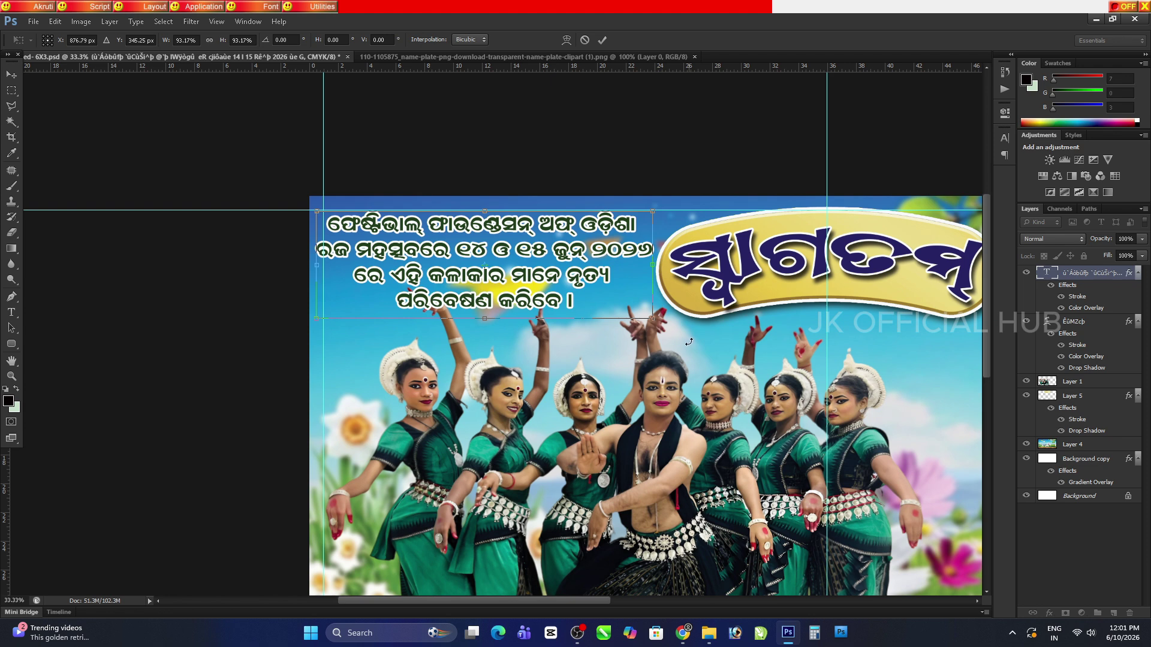
key("Return")
left_click_drag(532, 306, 526, 321)
key("ctrl+t")
left_click_drag(315, 228, 327, 227)
key("Return")
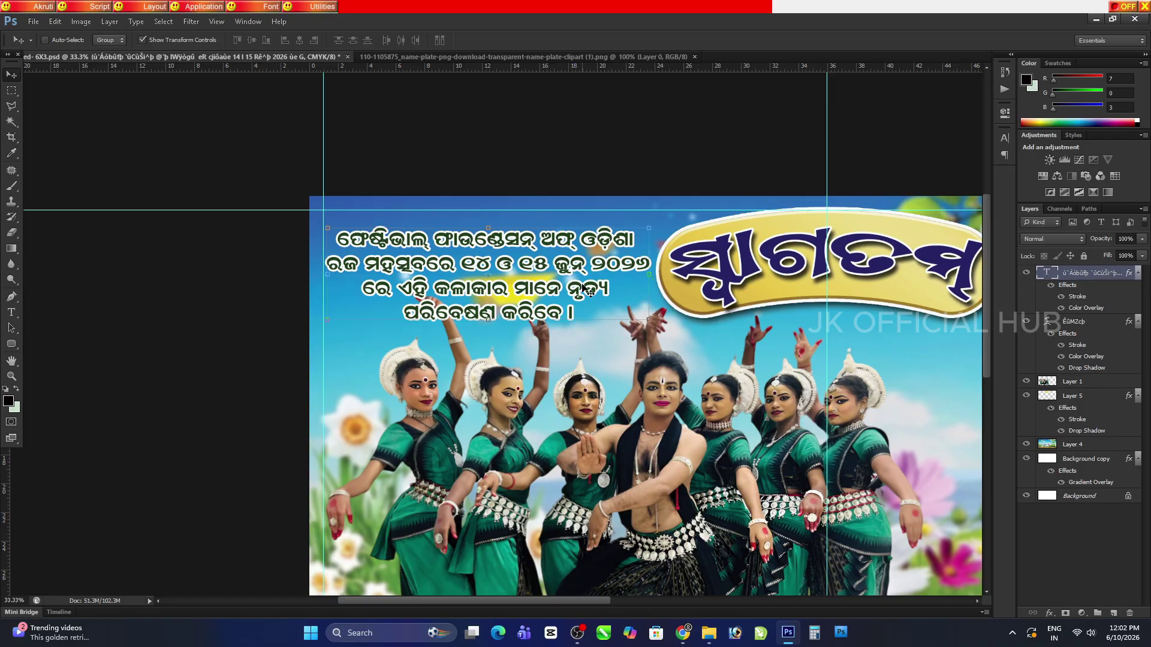
left_click_drag(544, 346, 492, 329)
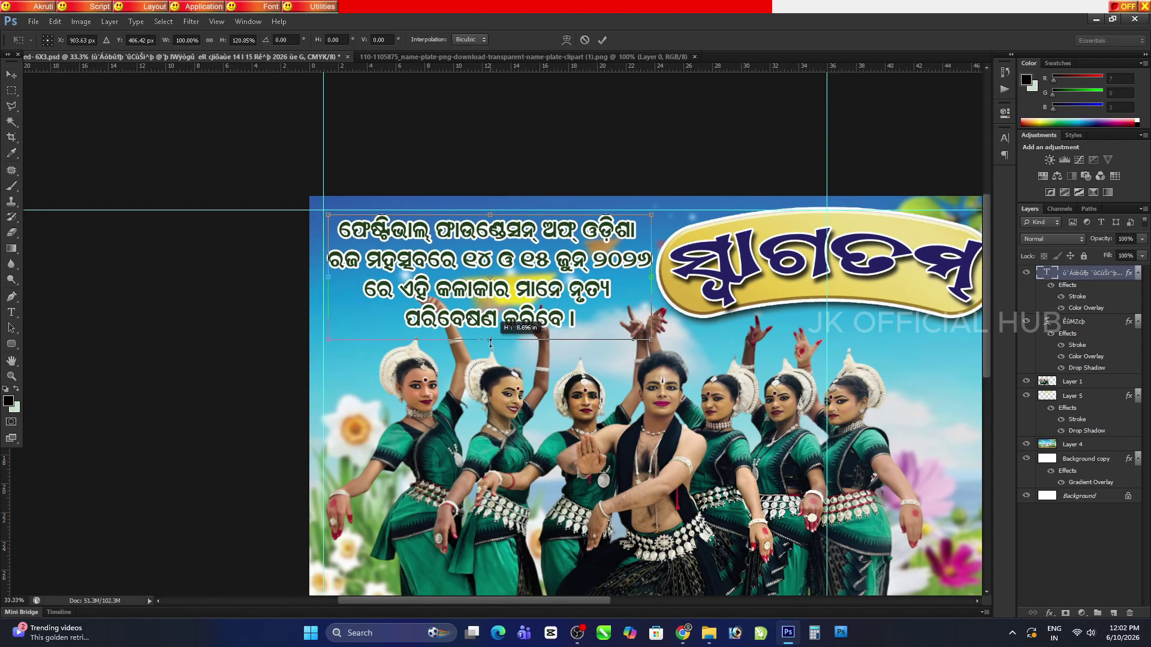
key("Return")
left_click(1049, 612)
Add a Color Overlay of deep maroon 76061b to the Odia caption
left_click(1073, 547)
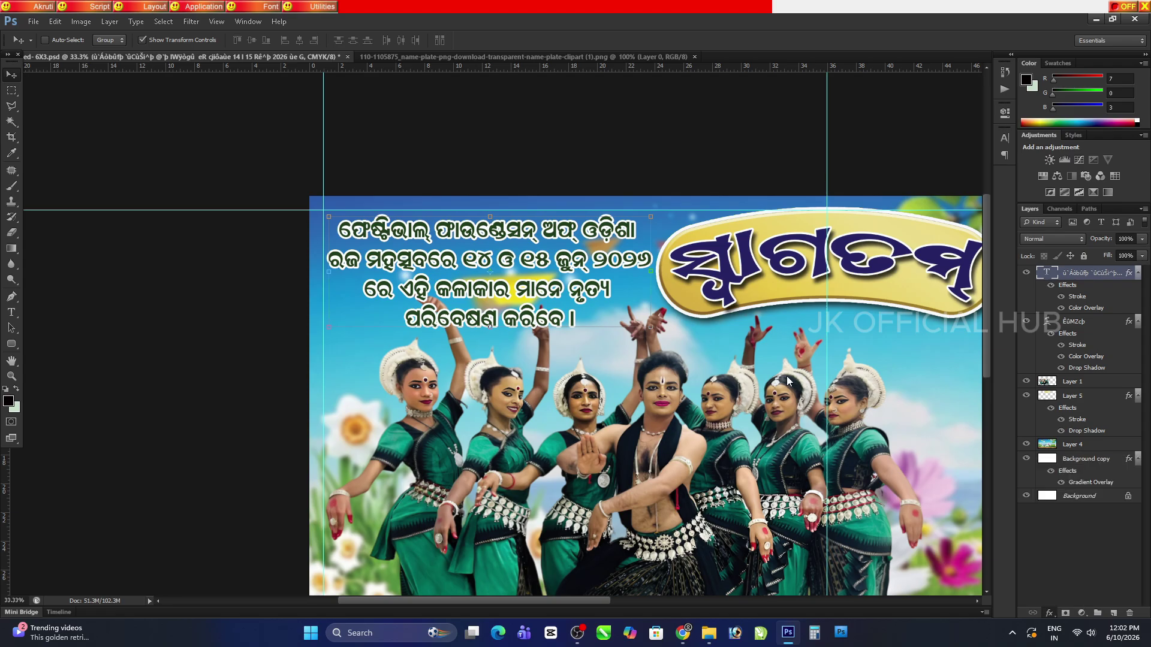
left_click(869, 420)
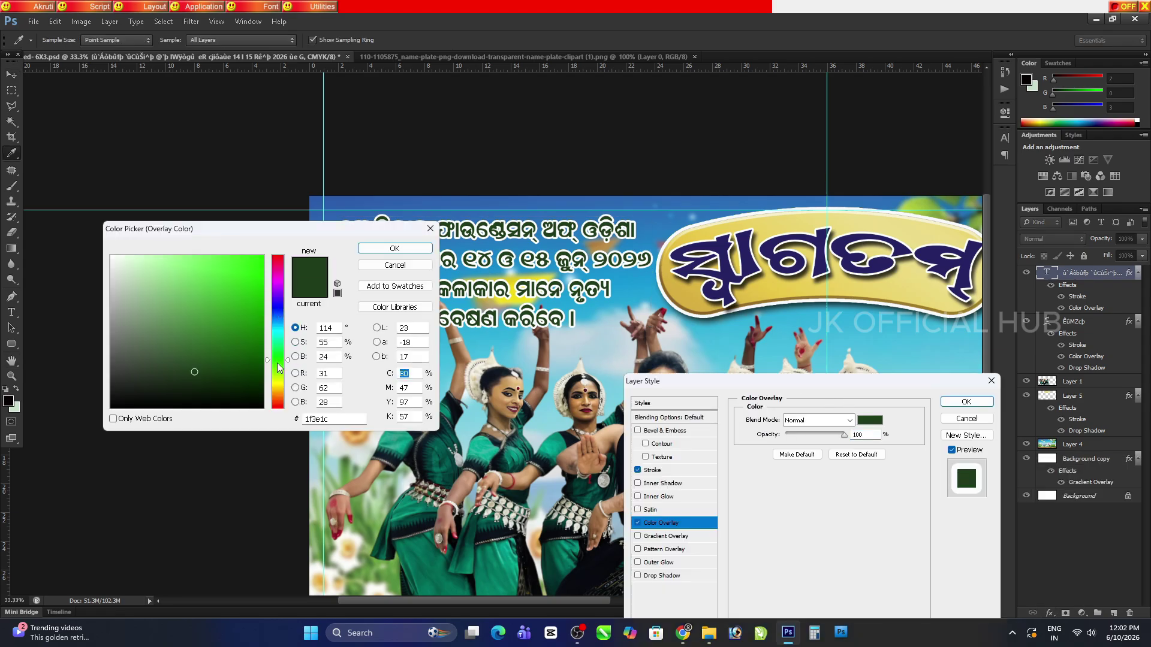
left_click(257, 338)
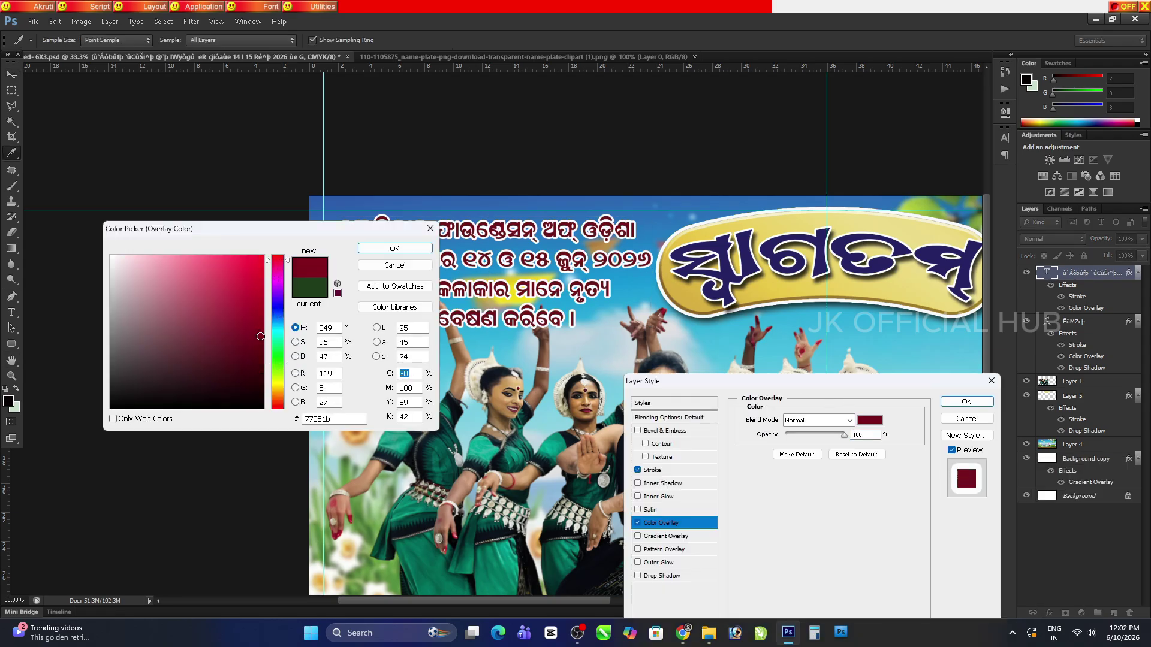
left_click(394, 248)
left_click(966, 401)
Check the maroon caption at 100%, then start resizing the dancers photo
left_click(12, 360)
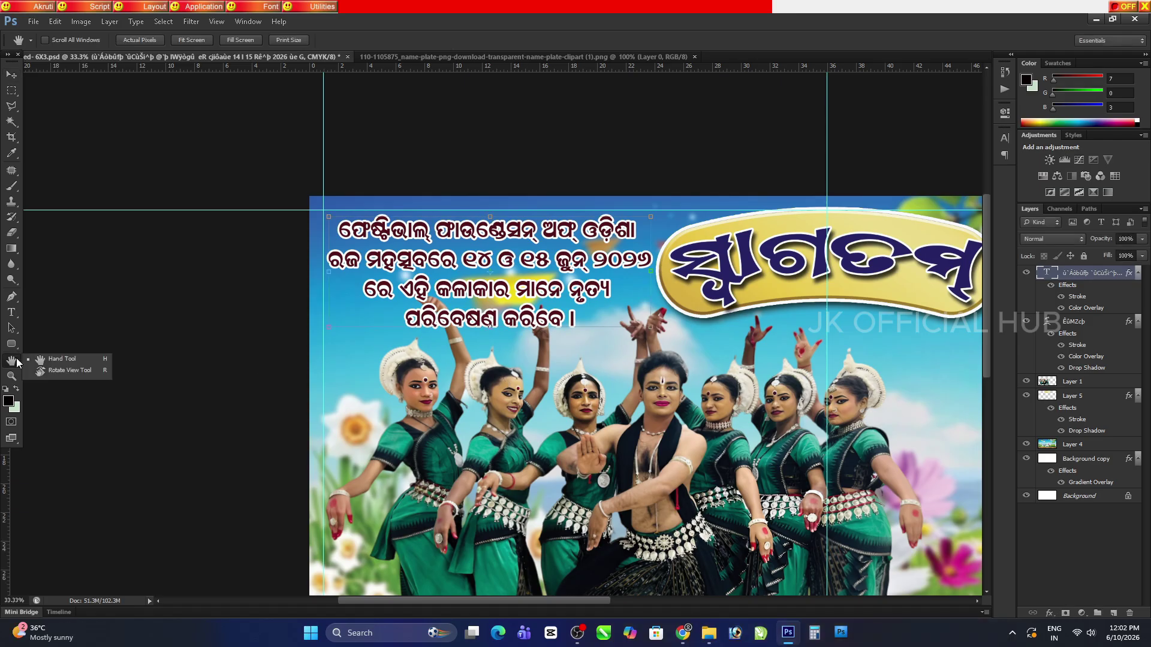
key("ctrl+1")
left_click_drag(335, 119, 457, 400)
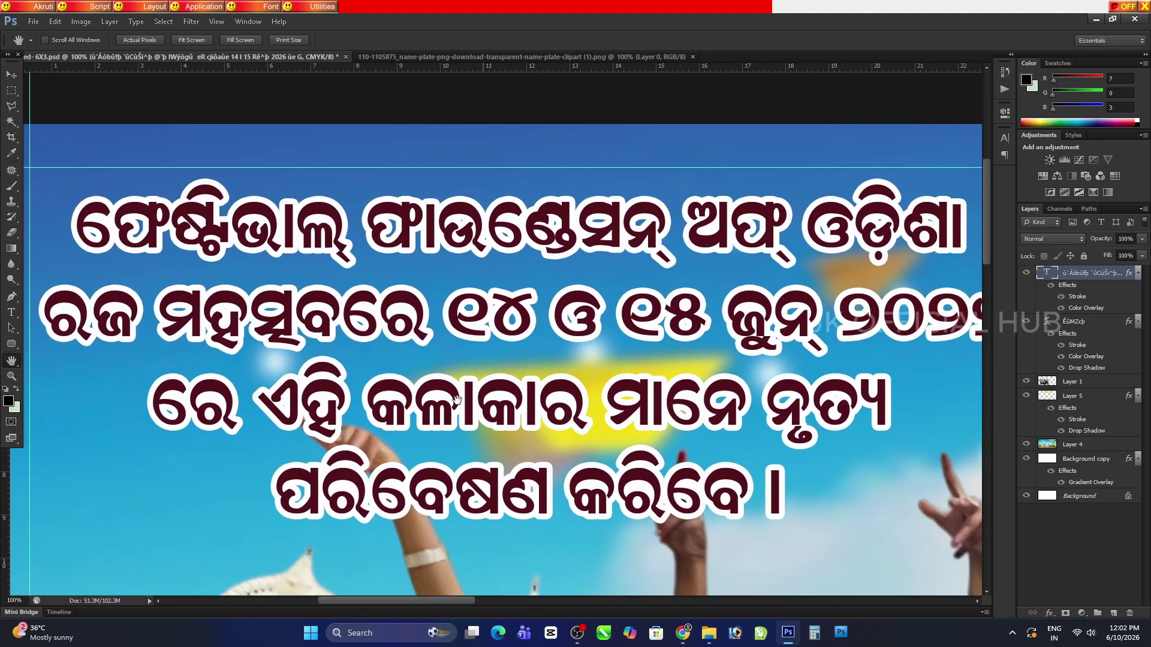
key("ctrl+minus")
key("ctrl+minus")
key("ctrl+minus")
key("ctrl+minus")
key("v")
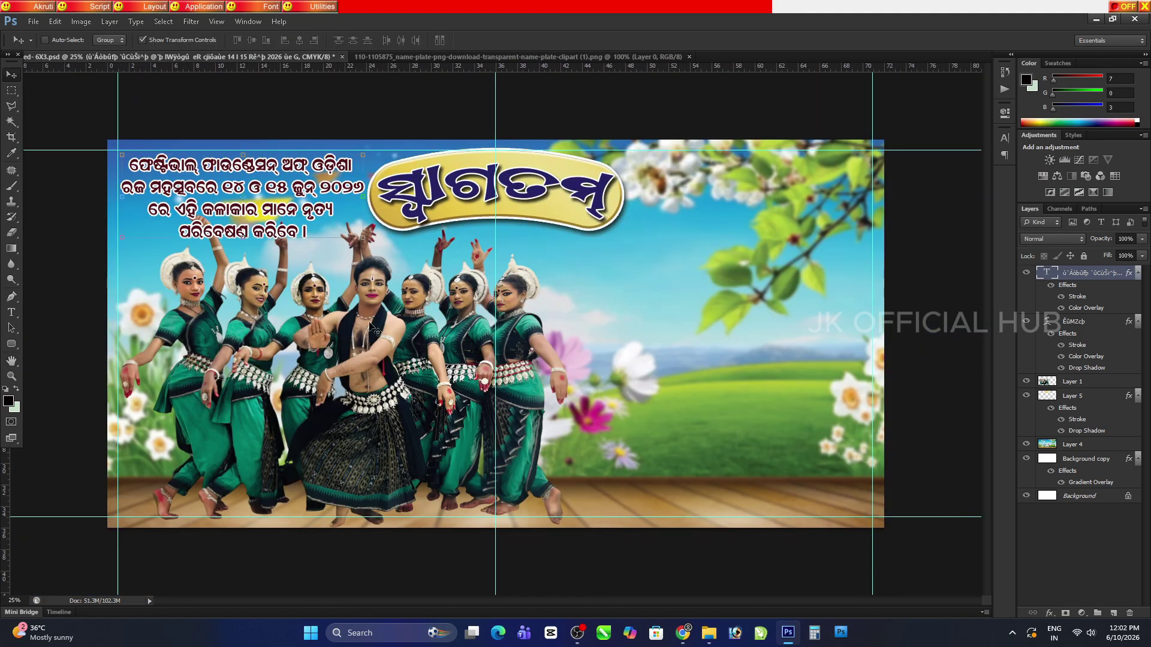
left_click(371, 326, "ctrl")
key("ctrl+t")
Scale the dancers image down slightly, widen it, and save the banner
left_click_drag(569, 210, 556, 274)
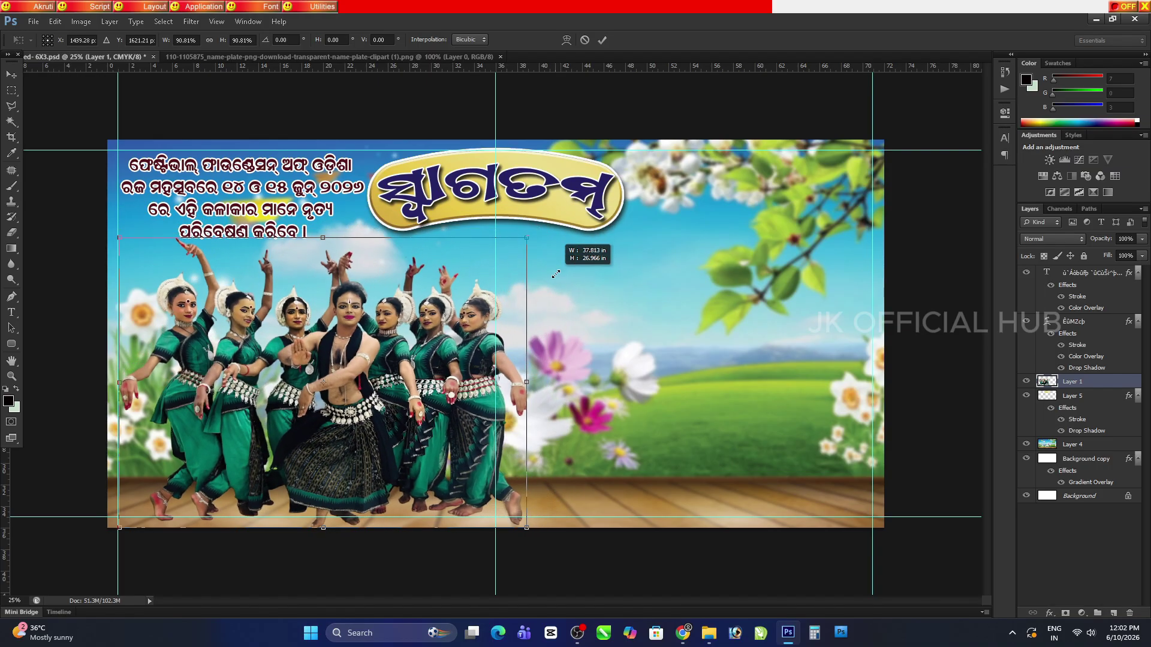
left_click_drag(526, 382, 566, 382)
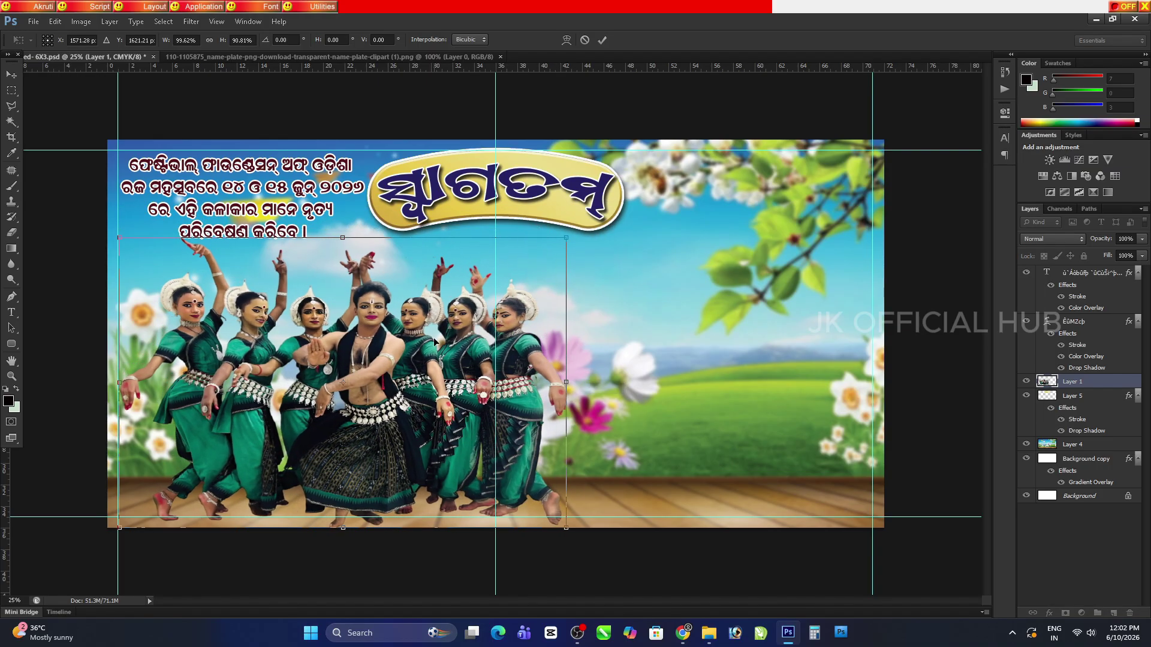
key("Return")
key("h")
key("ctrl+s")
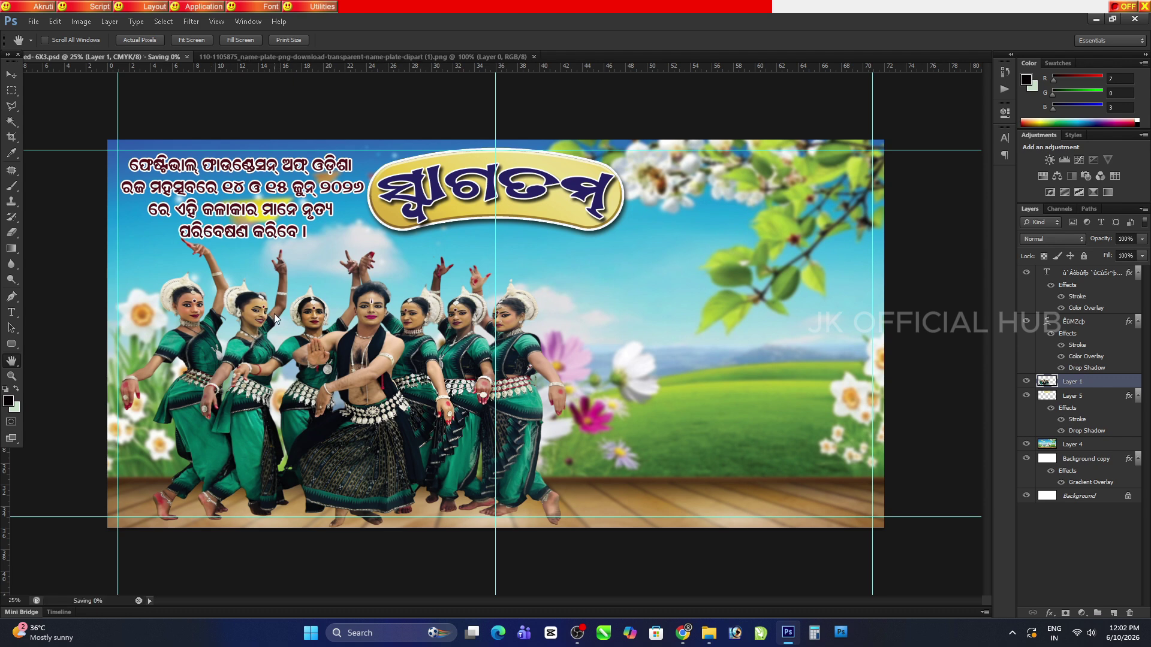
Add a drop shadow to the dancer group with larger distance and a 27 px size
key("v")
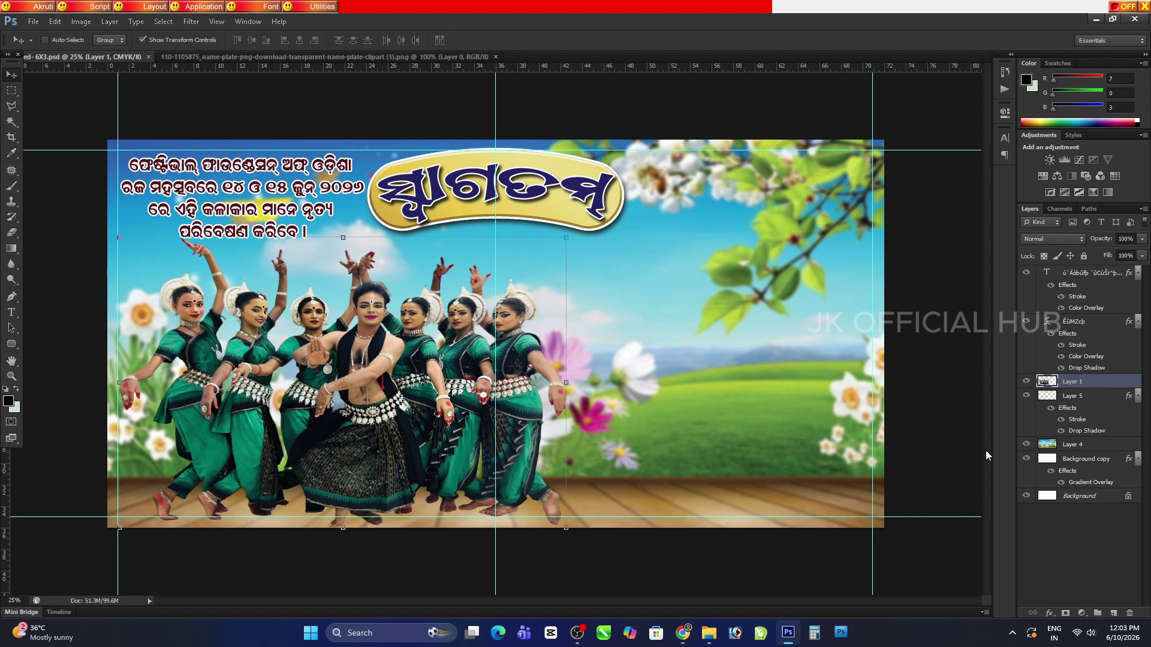
left_click(1048, 613)
left_click(1103, 603)
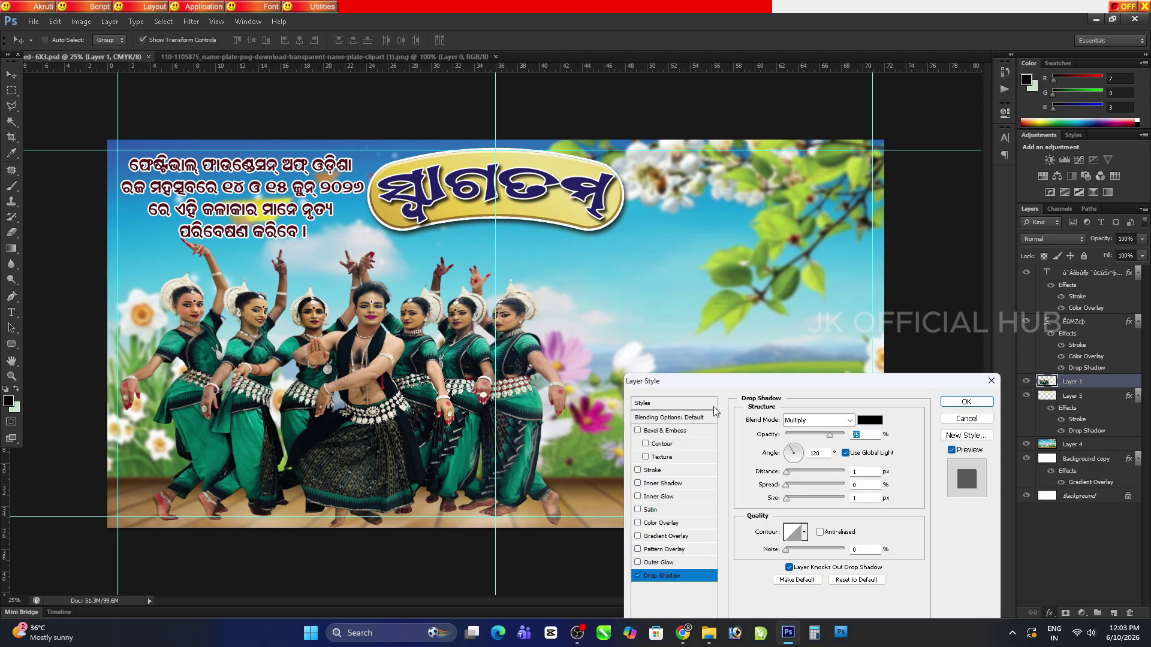
left_click_drag(790, 471, 797, 485)
mouse_move(787, 498)
left_mouse_down()
mouse_move(798, 500)
mouse_move(804, 474)
mouse_move(776, 492)
mouse_move(799, 500)
left_mouse_up()
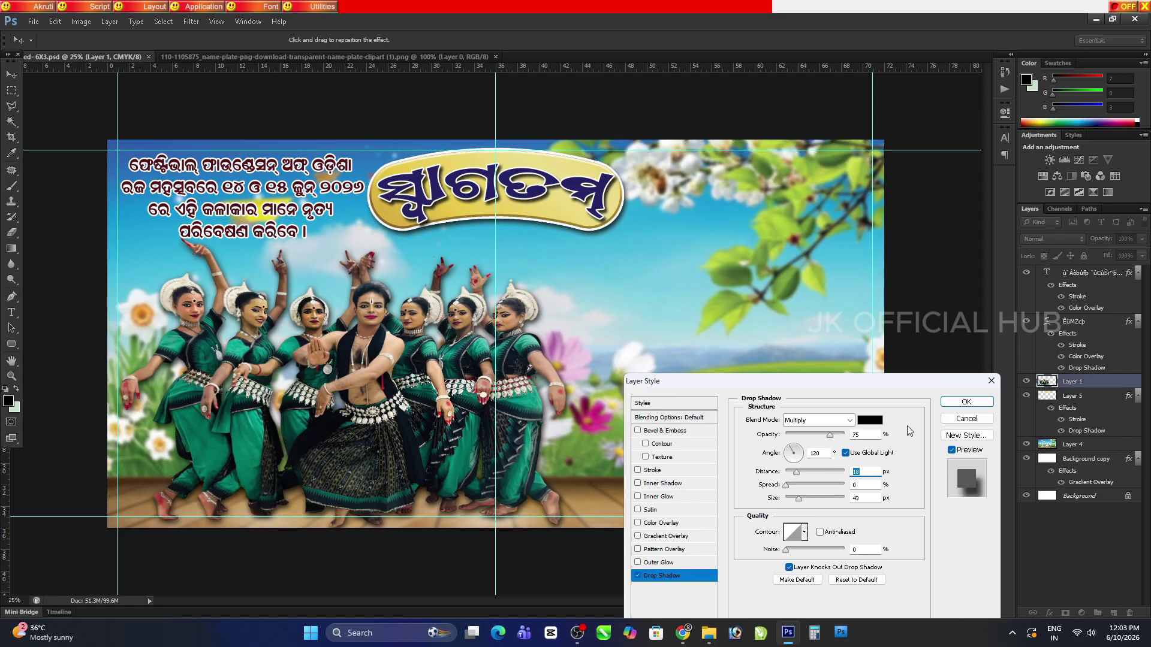
left_click(966, 402)
Inspect the dancers up close and shorten the drop shadow distance to 12 px
left_click(11, 362)
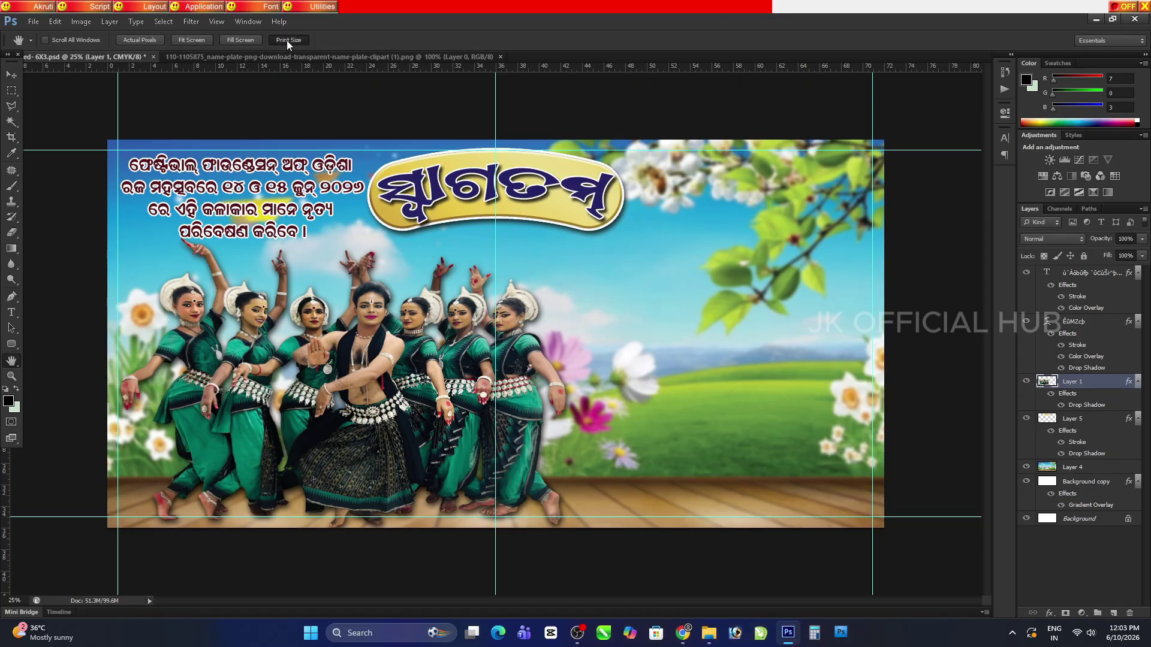
key("ctrl+1")
left_click_drag(684, 540, 877, 547)
key("v")
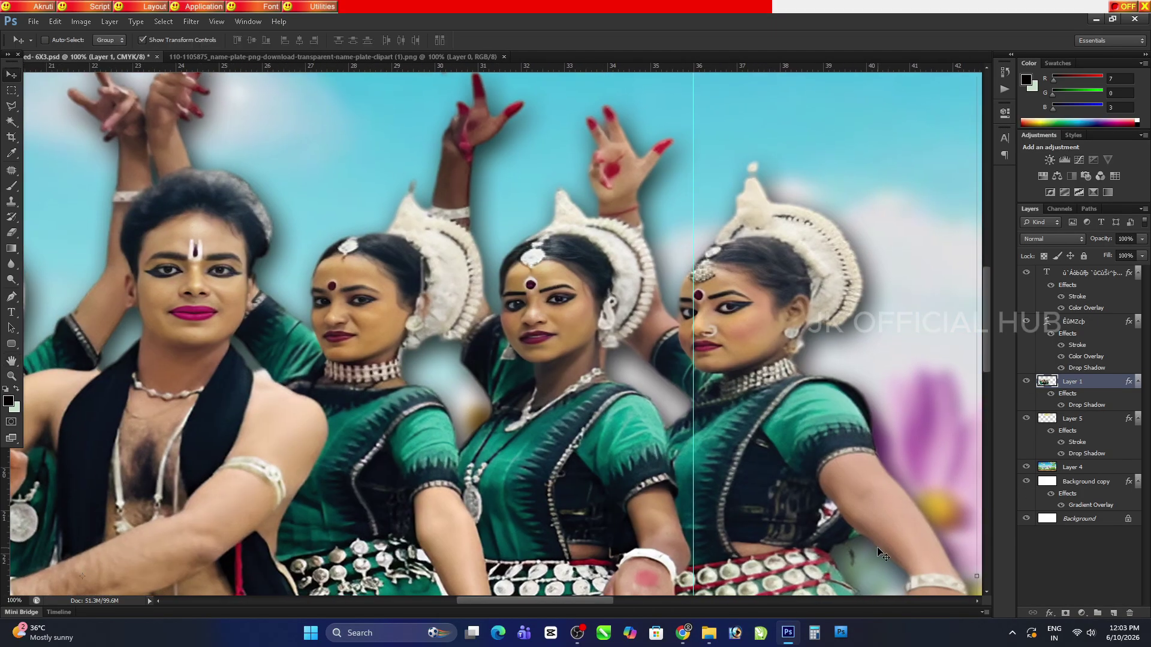
left_click(1049, 614)
left_click(1073, 593)
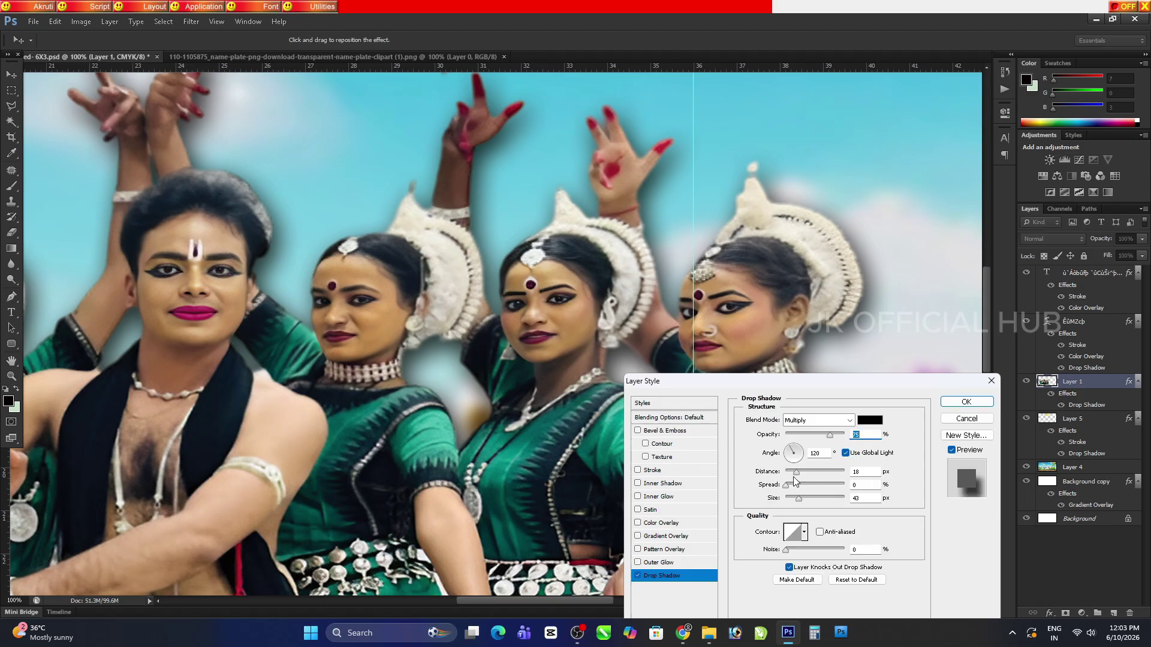
left_click_drag(794, 478, 793, 477)
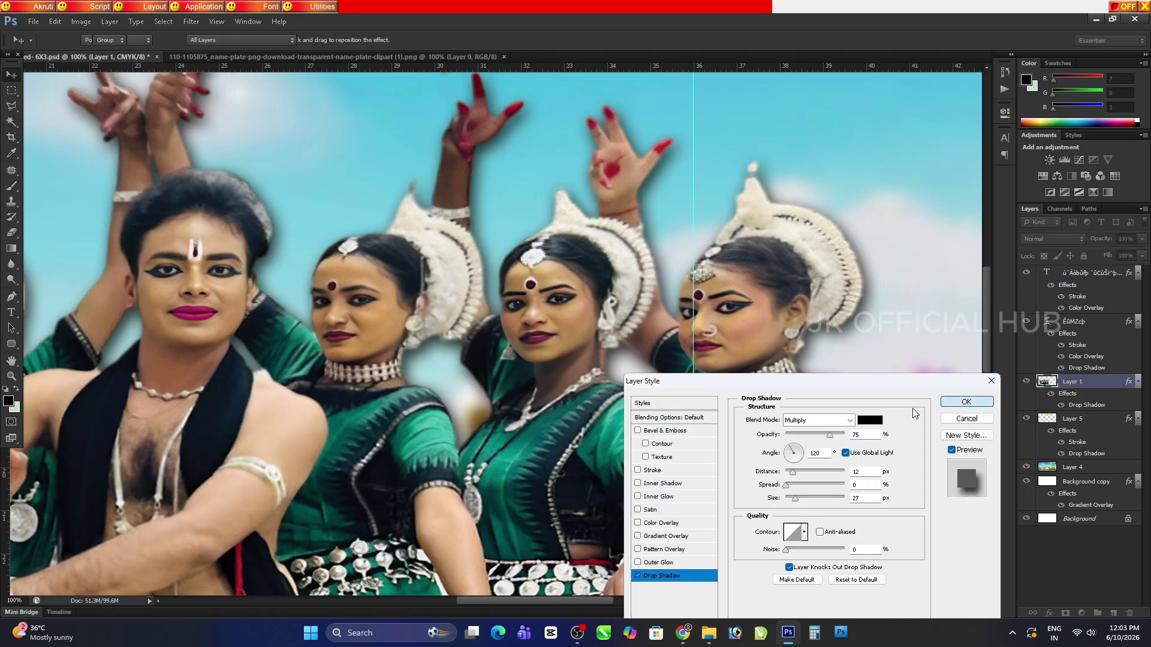
key("Return")
Zoom out to fit the whole banner and save it
key("h")
key("ctrl+minus")
key("ctrl+minus")
key("ctrl+minus")
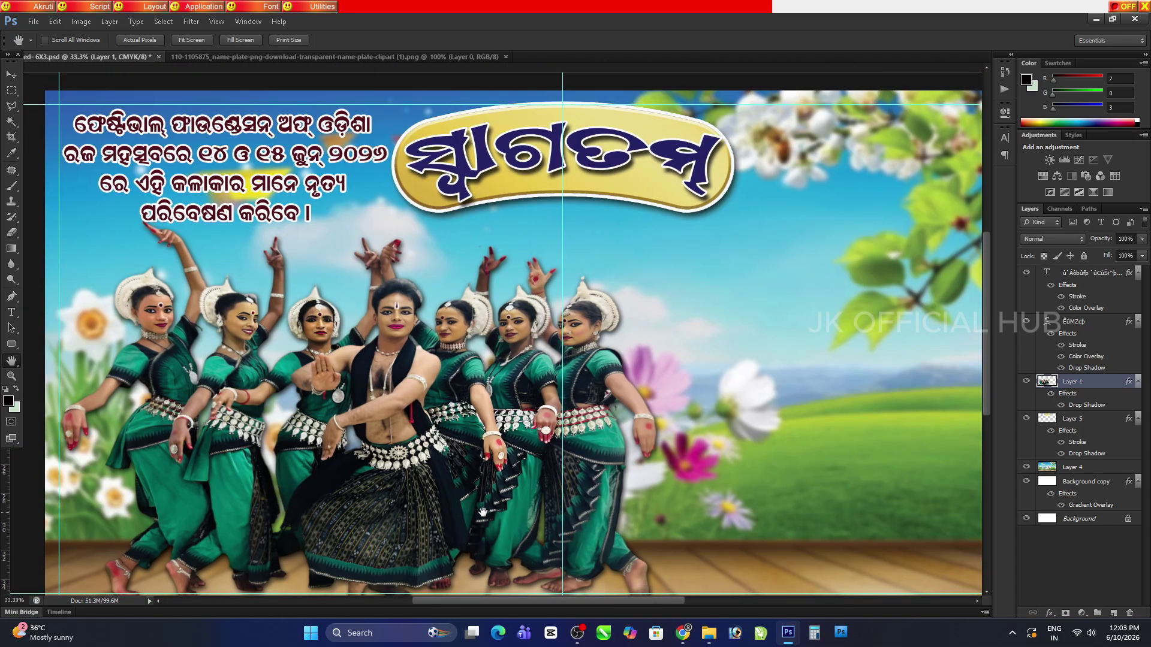
scroll(483, 427, "down", 2)
key("ctrl+s")
key("ctrl+minus")
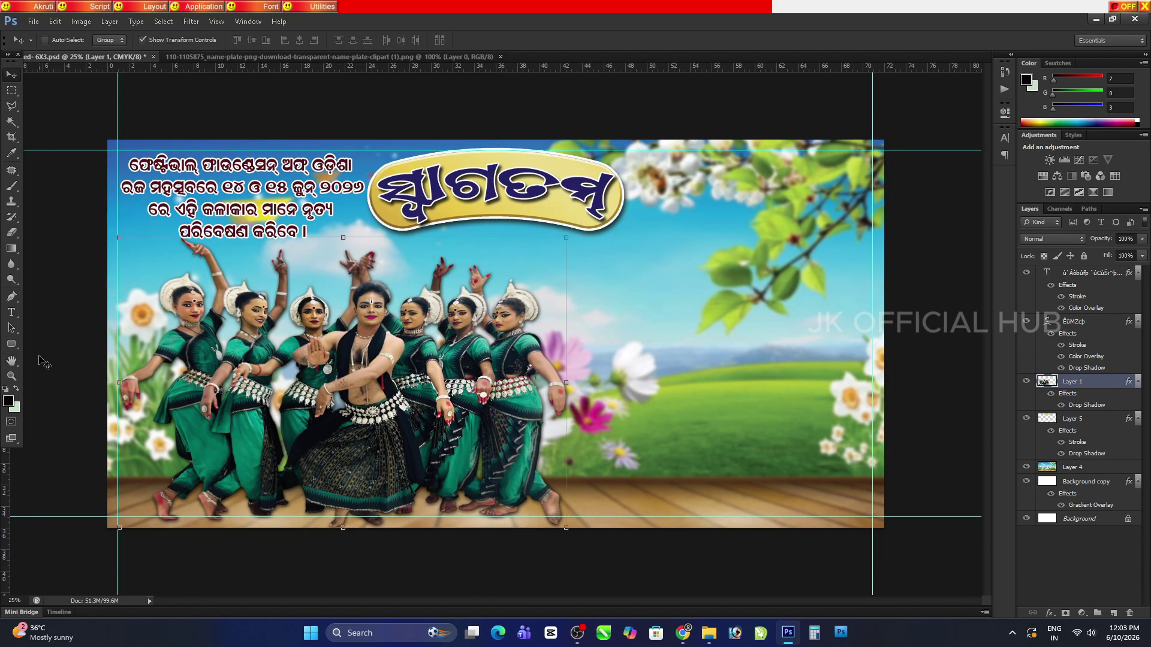
Save, then scale the woman-in-black photo to about 66% and shift it slightly left at the right edge
key("ctrl+s")
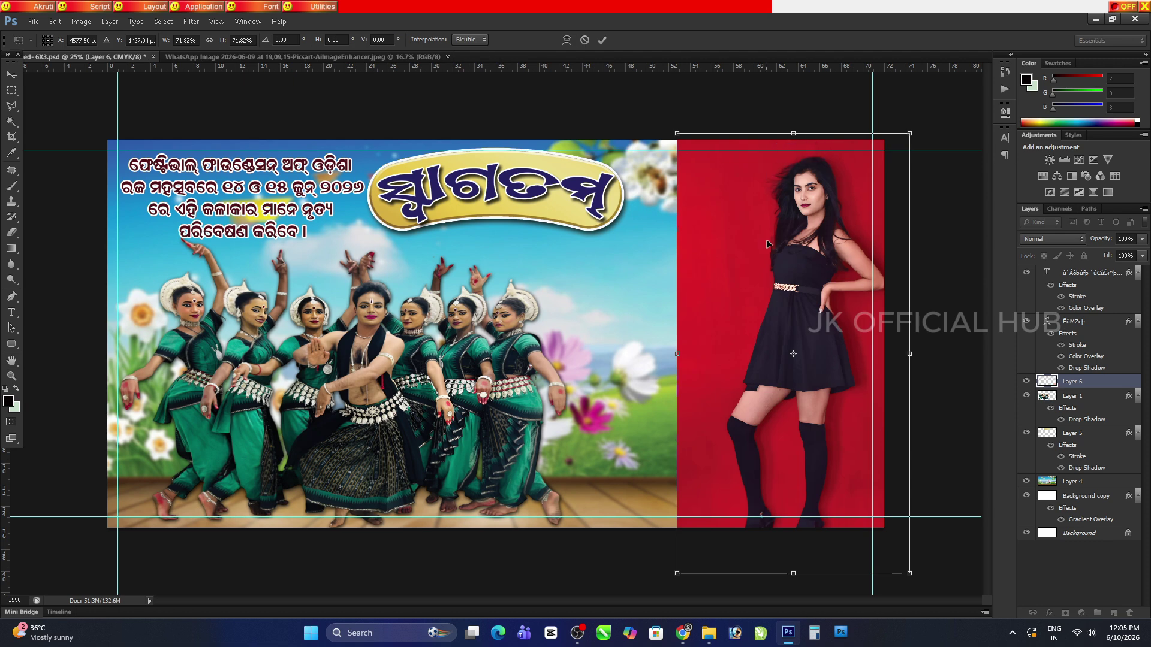
left_click_drag(677, 575, 694, 540)
key("Return")
left_click_drag(838, 376, 827, 387)
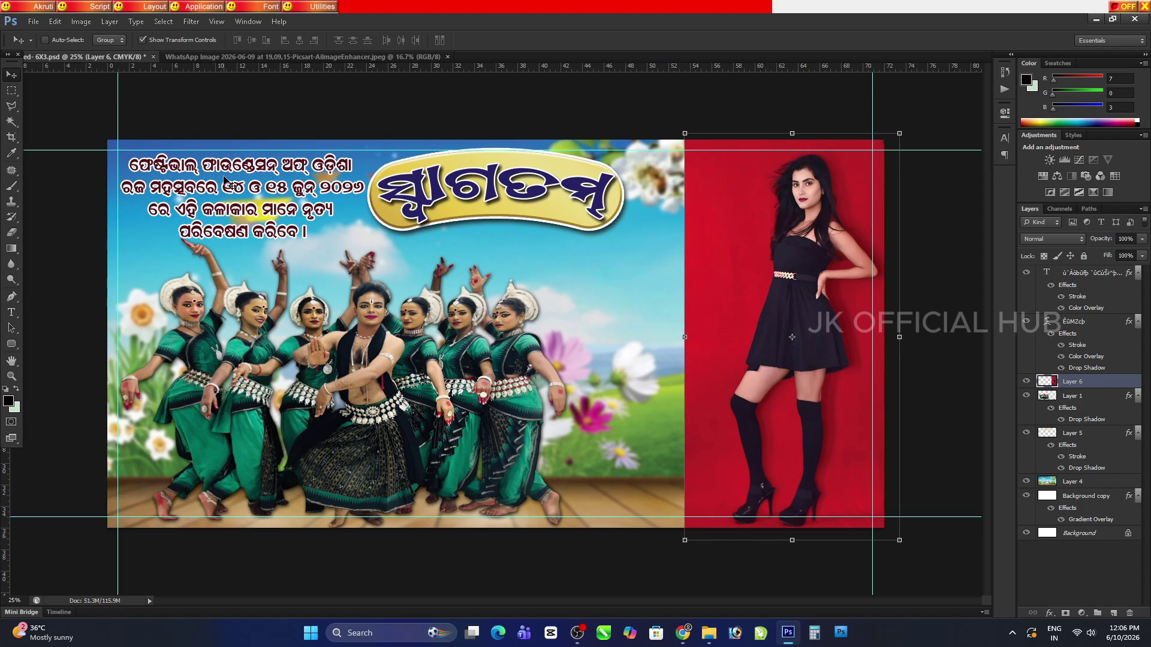
left_click(109, 22)
Add a Hide All layer mask to the woman photo and set the paint colour to white
mouse_move(129, 154)
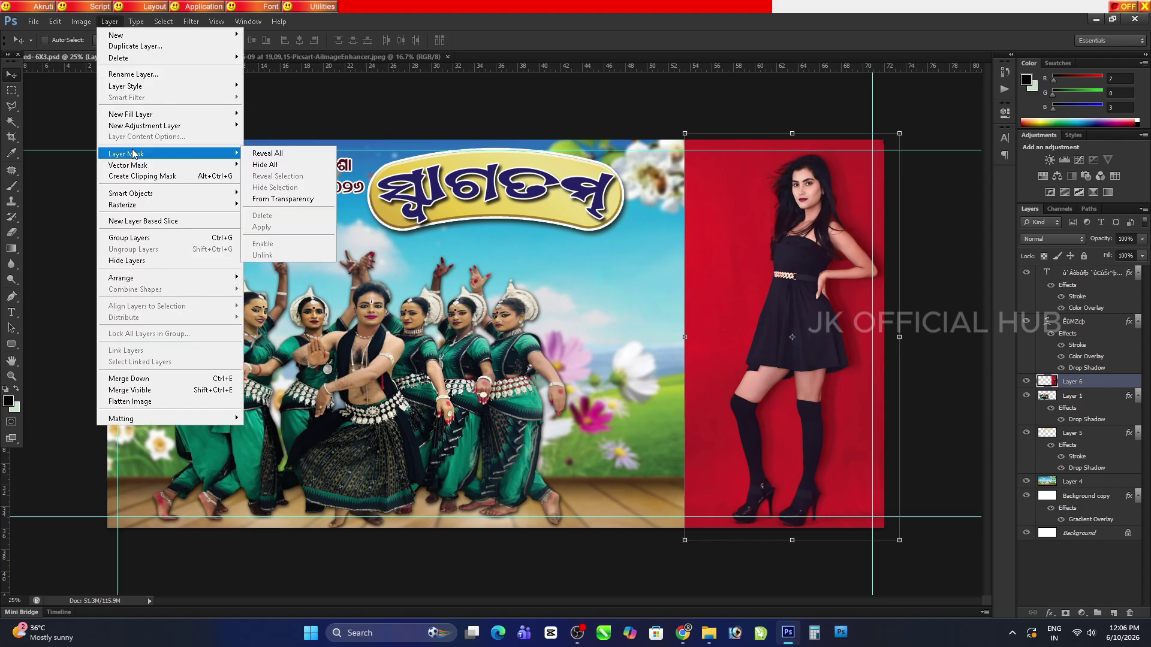
left_click(257, 167)
left_click(11, 186)
left_click(17, 388)
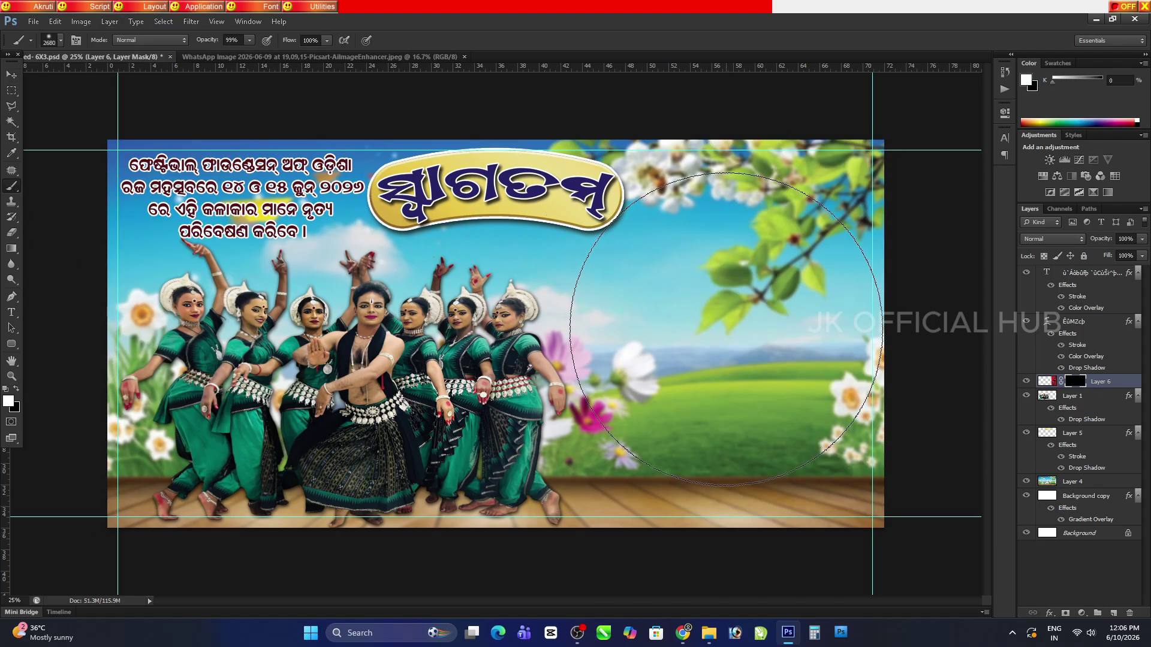
left_click(846, 228)
key("ctrl+z")
Reveal the woman with a soft 1289 px brush, including her leg, boot and heels, then save
right_click(790, 265)
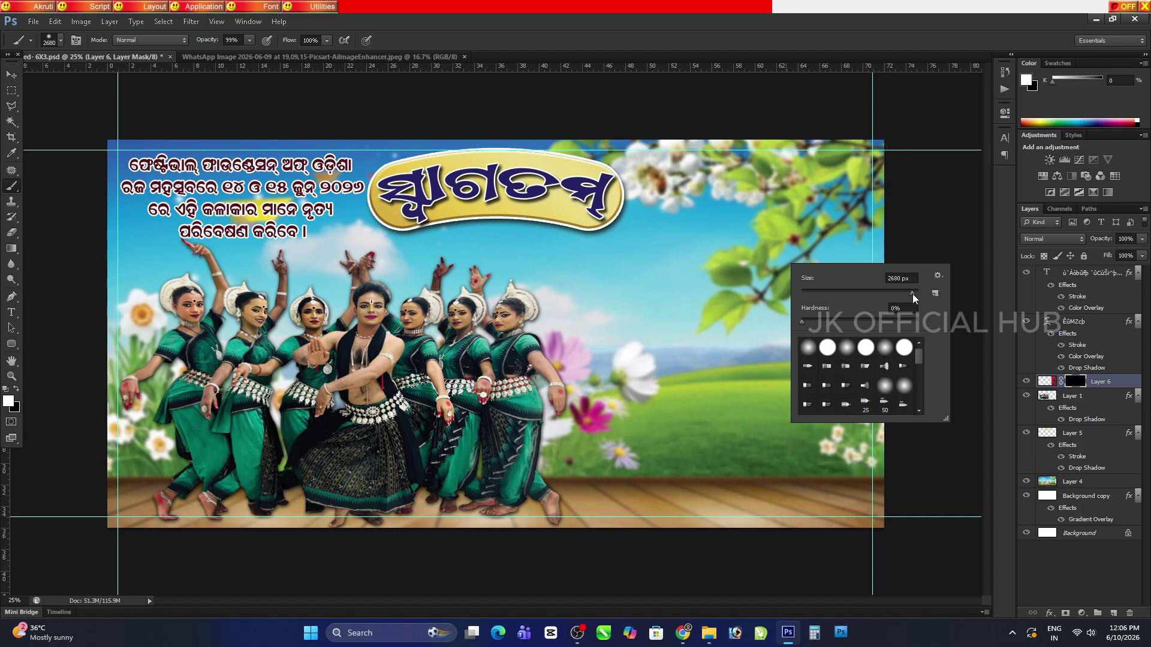
left_click_drag(904, 290, 915, 290)
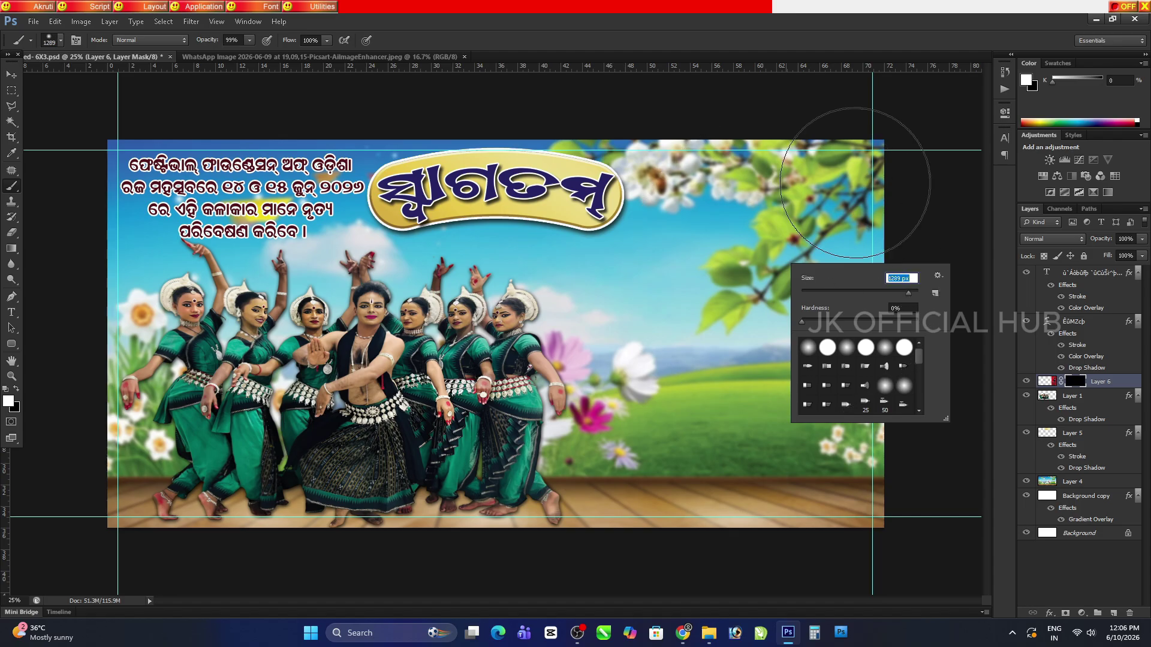
mouse_move(851, 180)
left_mouse_down()
mouse_move(871, 355)
mouse_move(858, 480)
mouse_move(860, 215)
mouse_move(841, 184)
mouse_move(828, 458)
mouse_move(814, 420)
mouse_move(834, 184)
left_mouse_up()
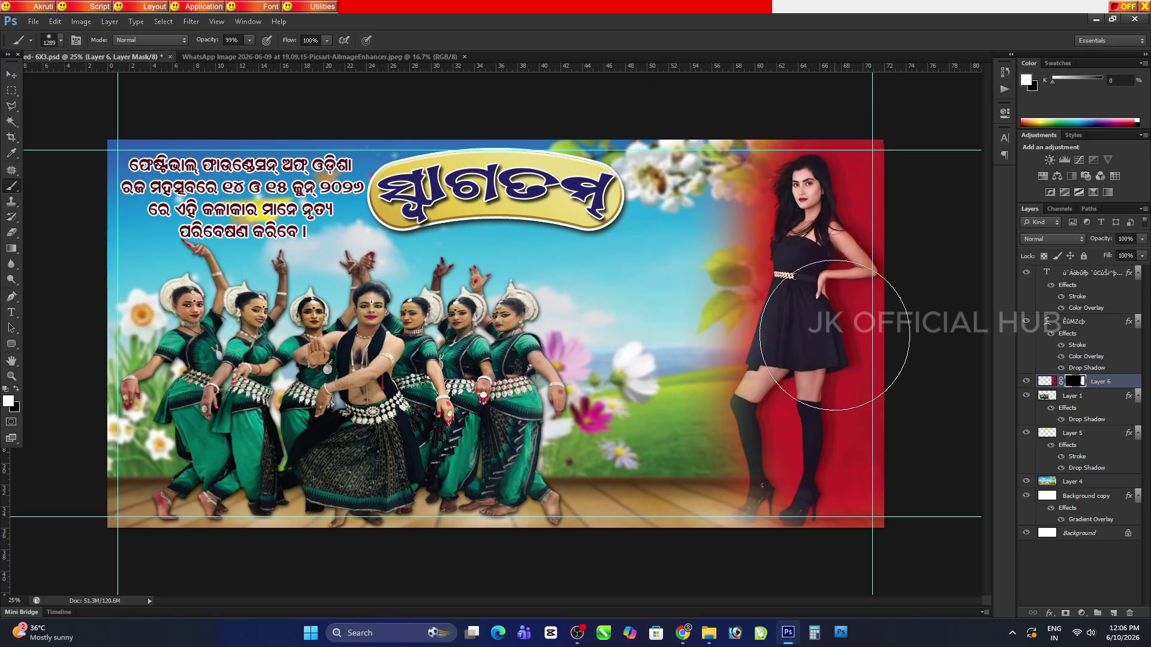
right_click(870, 462)
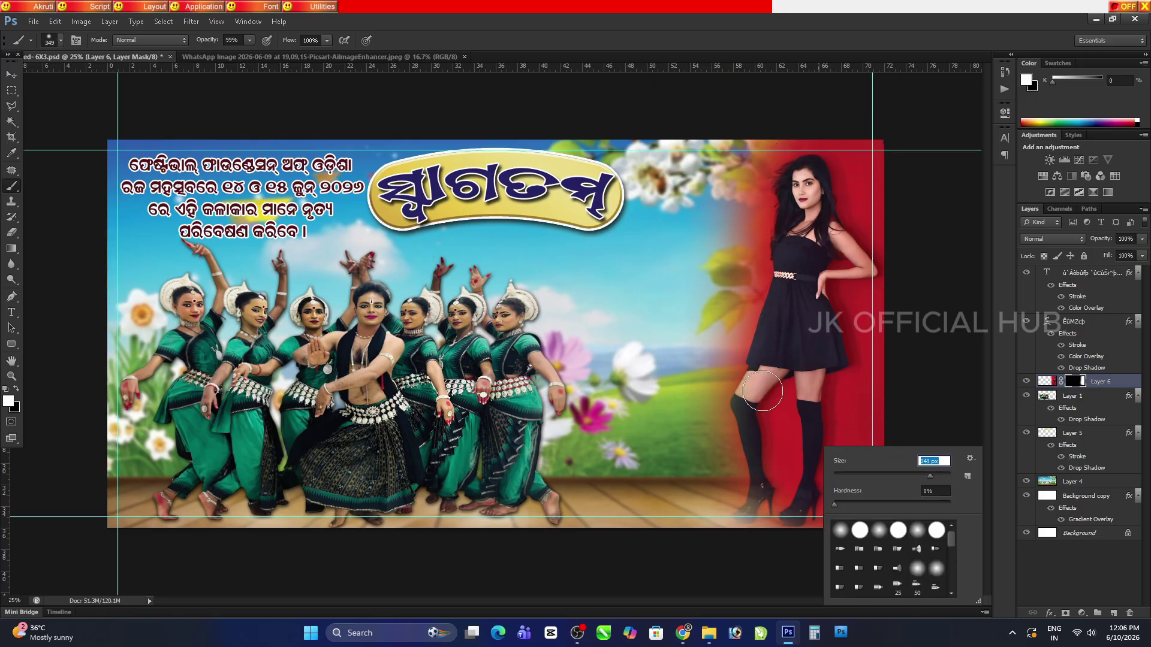
key("Return")
mouse_move(763, 391)
left_mouse_down()
mouse_move(753, 518)
mouse_move(763, 488)
mouse_move(746, 414)
mouse_move(777, 310)
left_mouse_up()
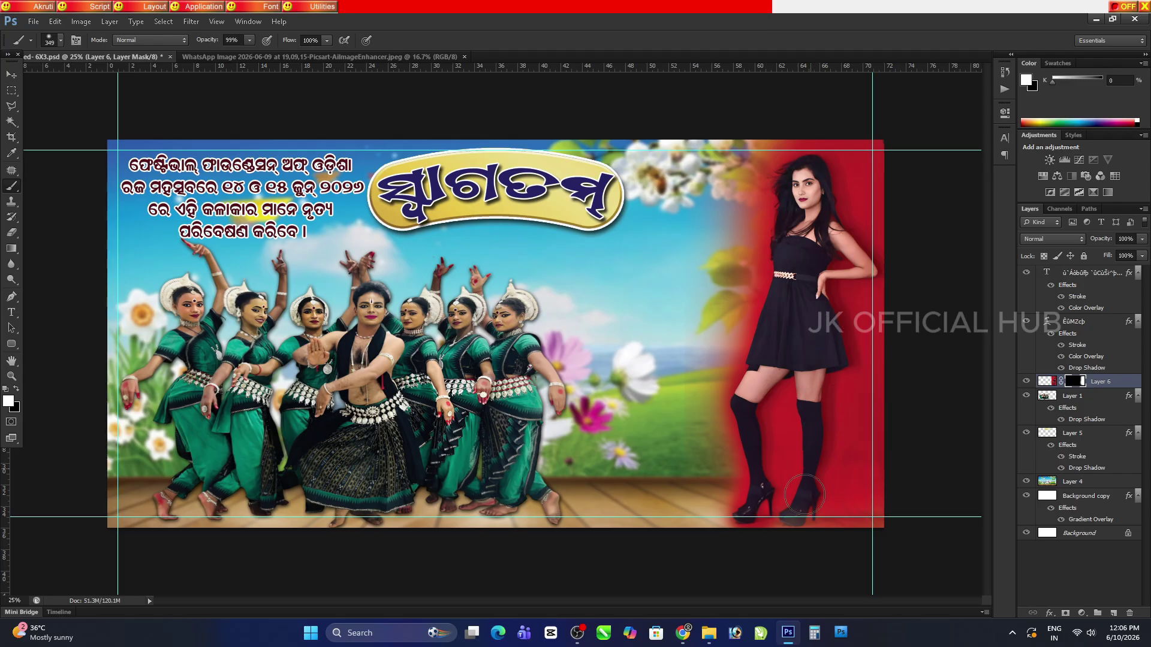
mouse_move(806, 495)
left_mouse_down()
mouse_move(741, 528)
mouse_move(728, 384)
left_mouse_up()
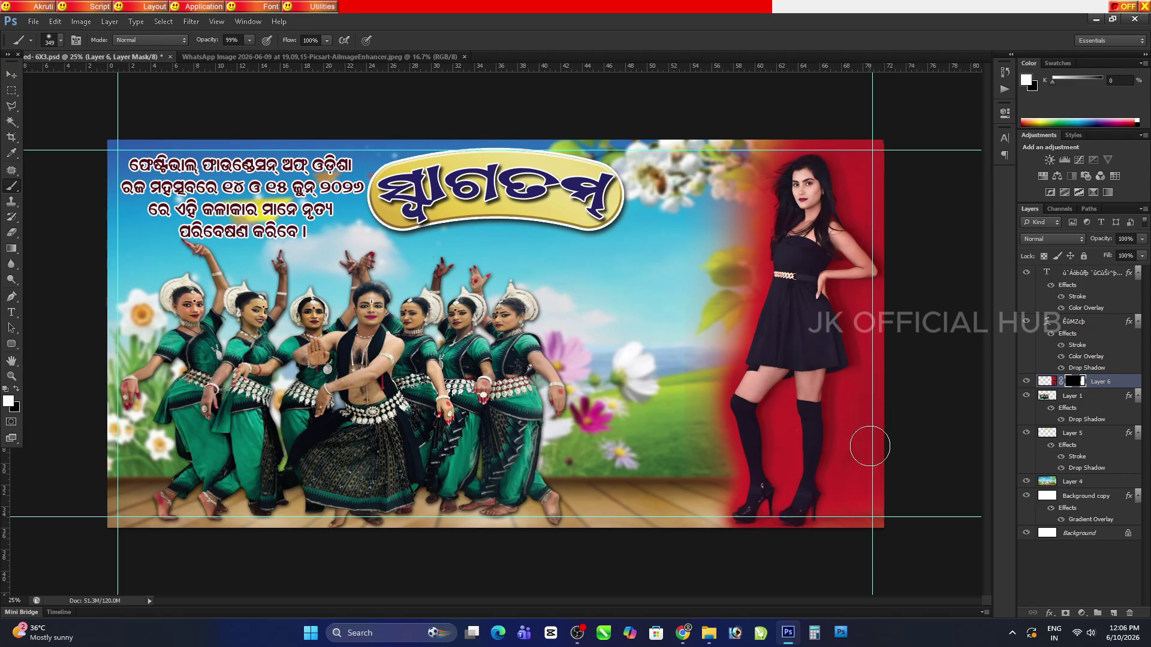
key("ctrl+s")
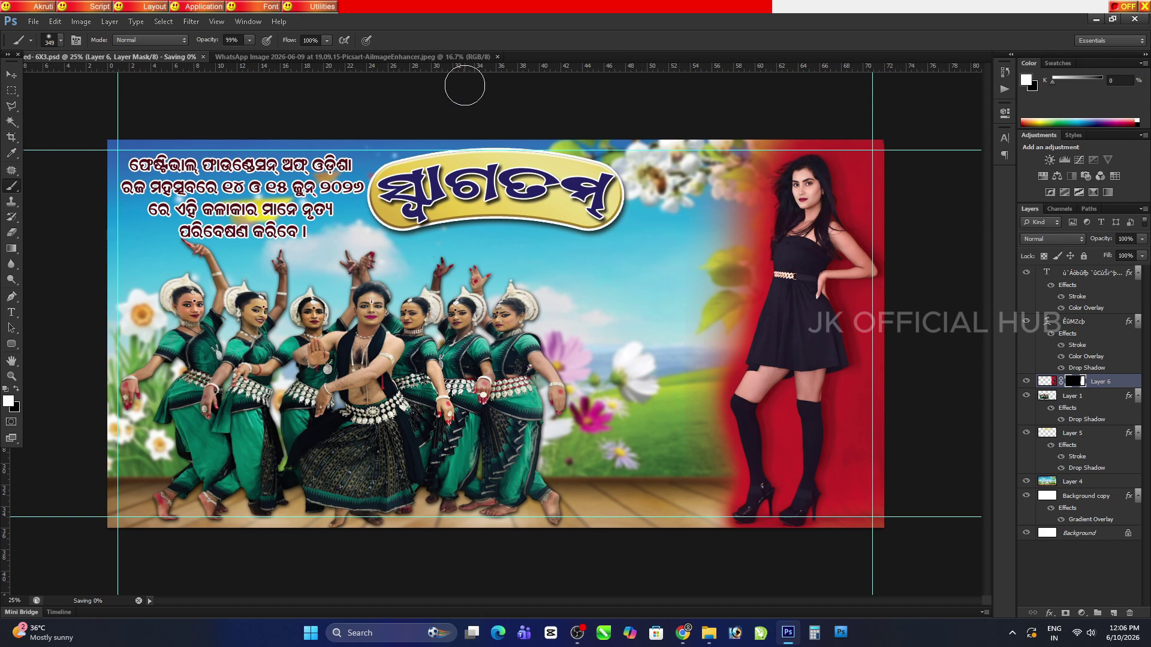
Switch to the browser, close the Picsart editor tab and dismiss the download confirmation
left_click(1096, 19)
left_click(1082, 25)
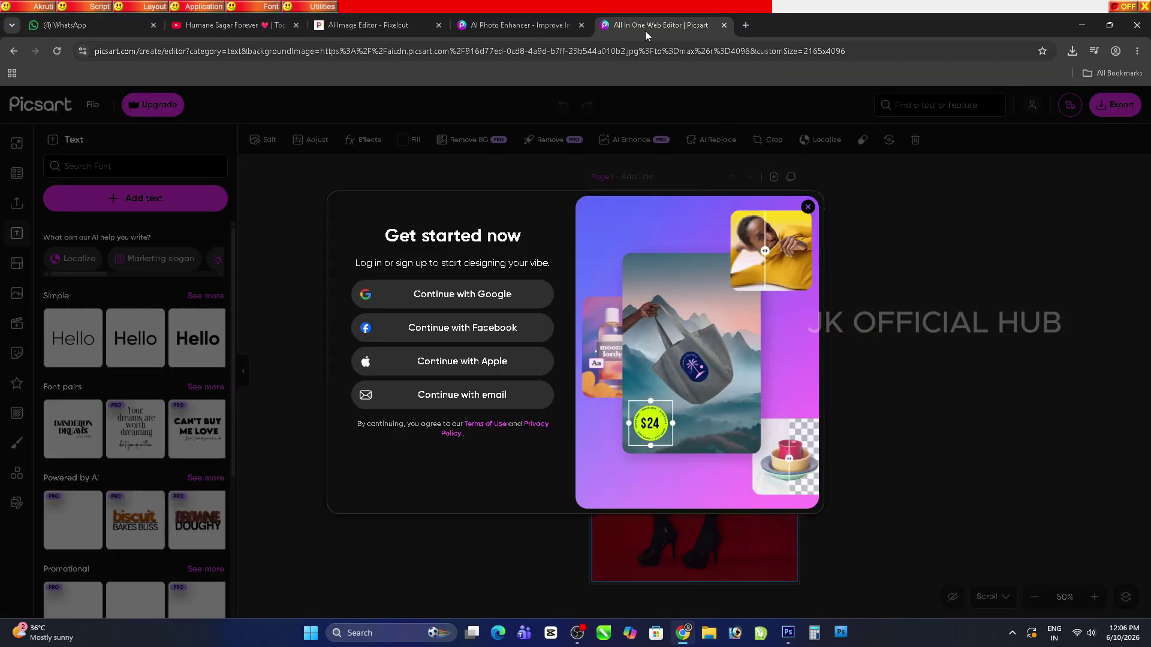
left_click(724, 25)
left_click(744, 229)
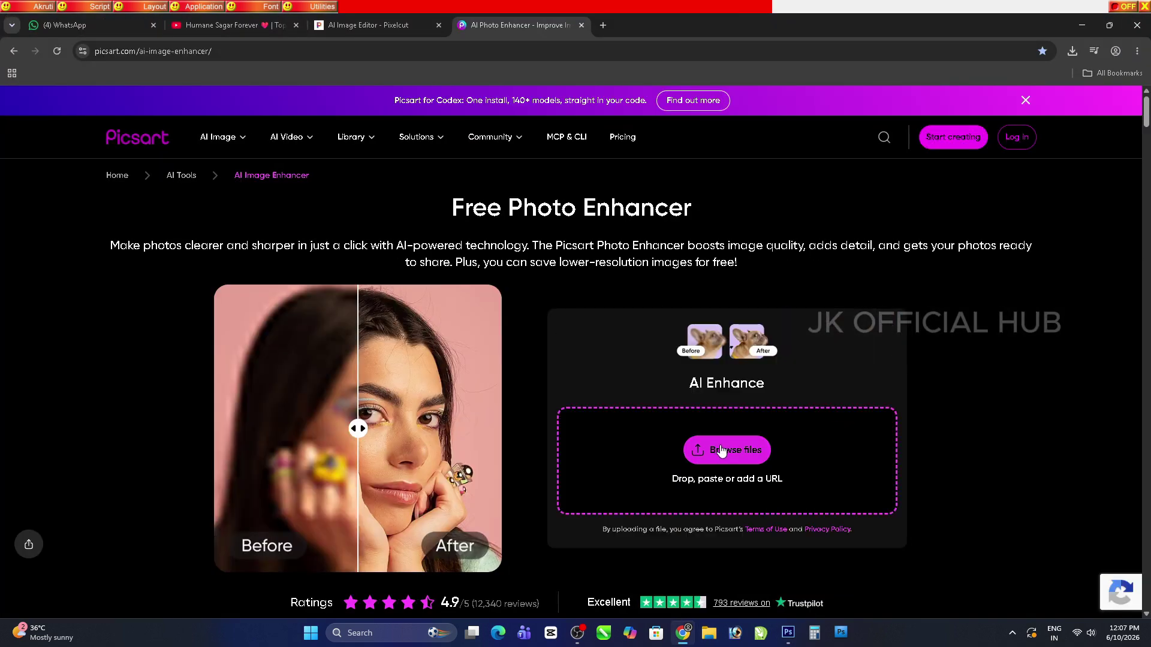
Enhance the blazer-woman photo in Picsart's AI Photo Enhancer and open the download in Photoshop
left_click(721, 451)
left_click(267, 142)
left_click(462, 465)
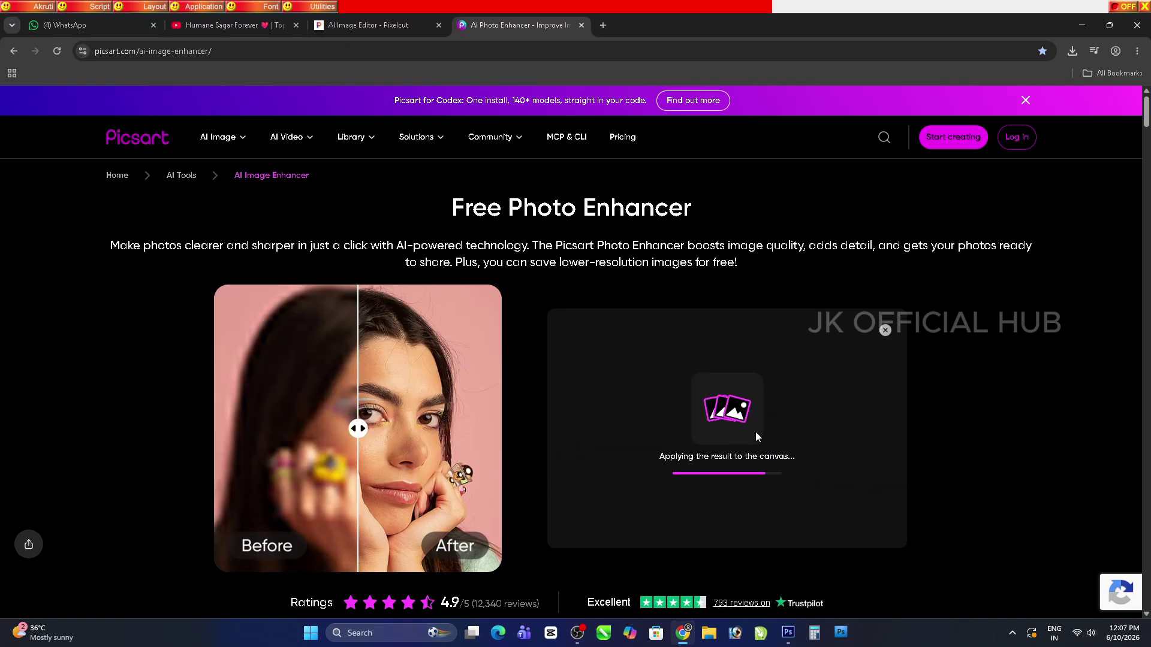
left_click(777, 439)
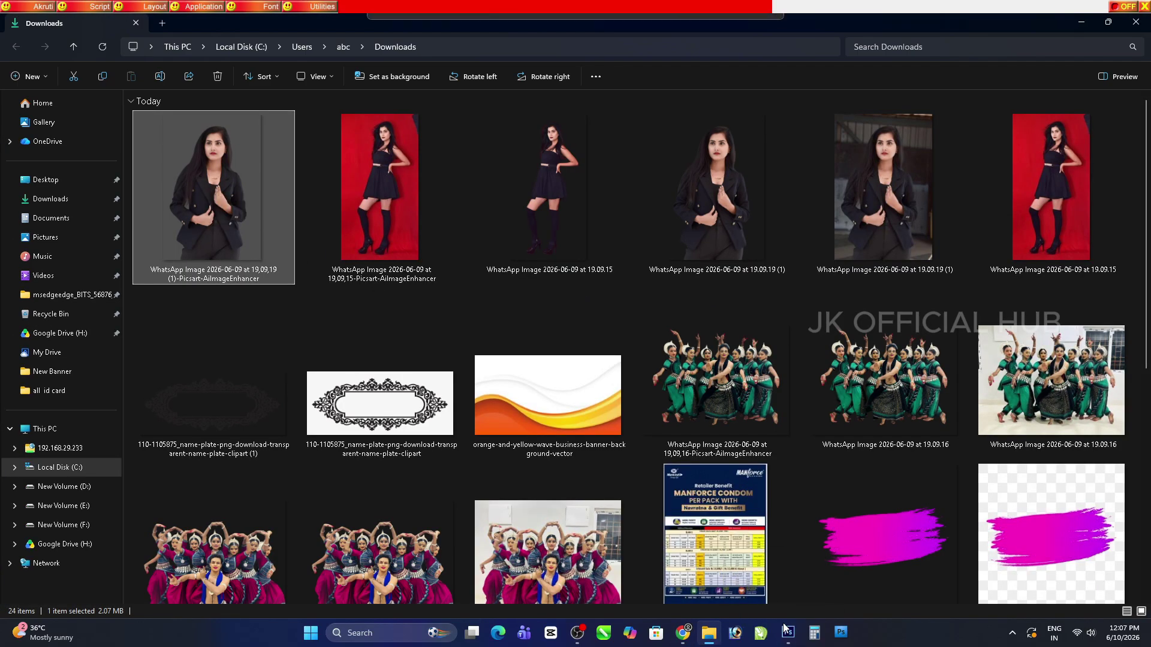
left_click_drag(786, 630, 441, 60)
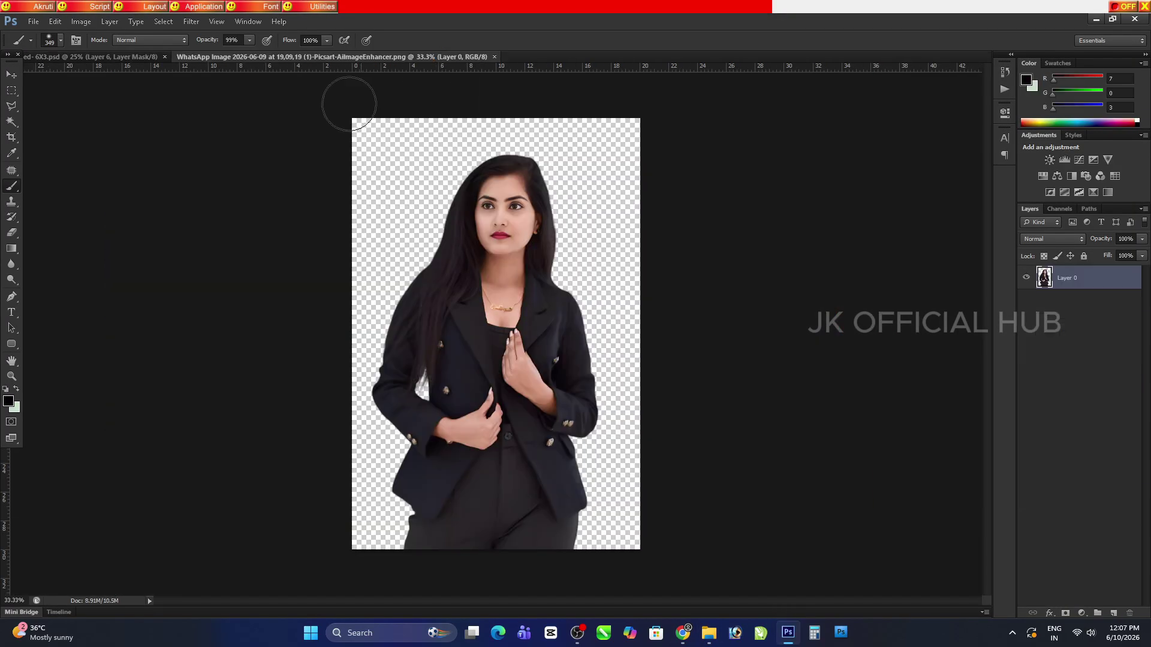
Bring the blazer woman into the banner, shrink her to 73% and raise her
key("v")
left_click_drag(482, 217, 689, 270)
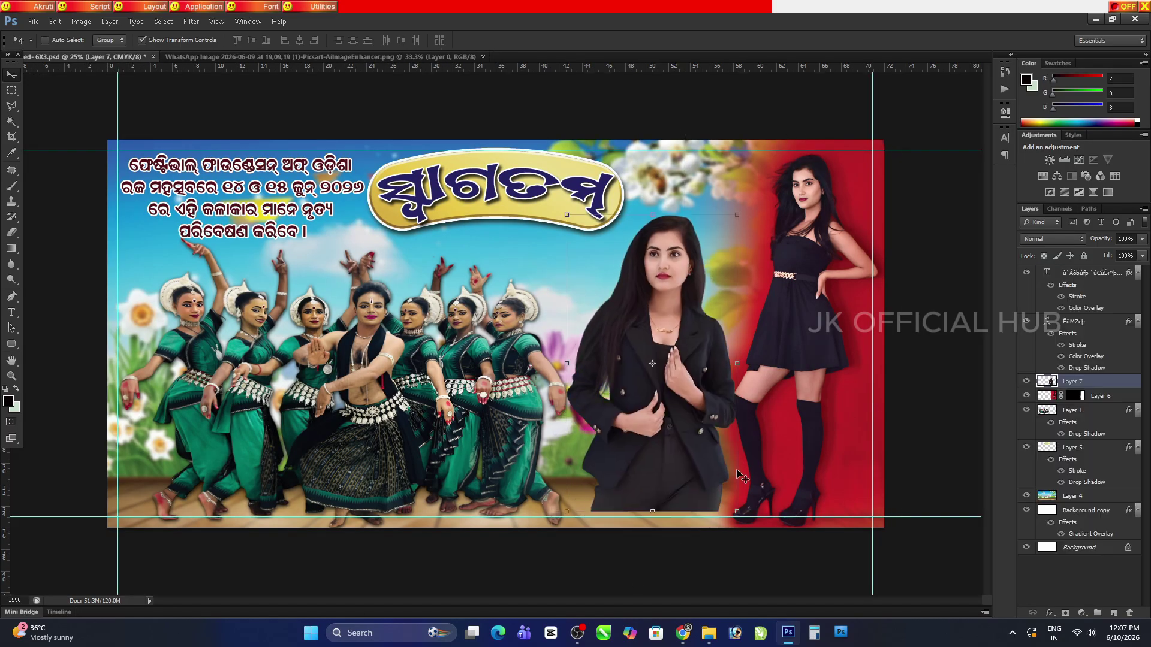
left_click_drag(687, 434, 720, 464)
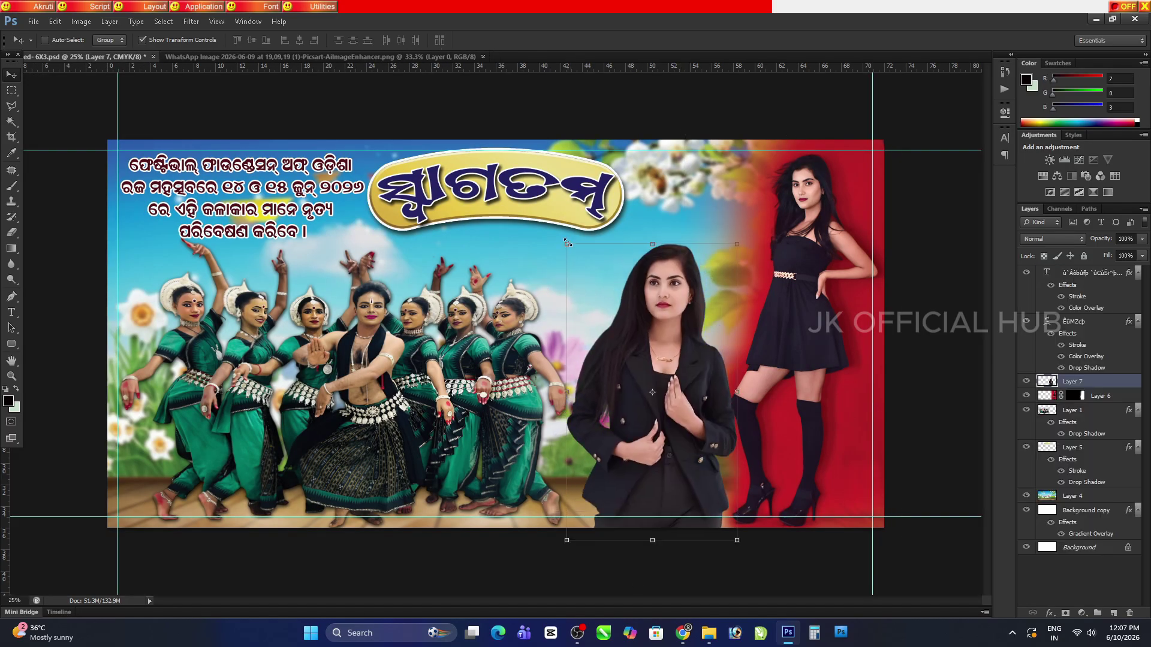
left_click_drag(567, 242, 616, 321)
left_click_drag(721, 436, 705, 290)
key("ctrl+plus")
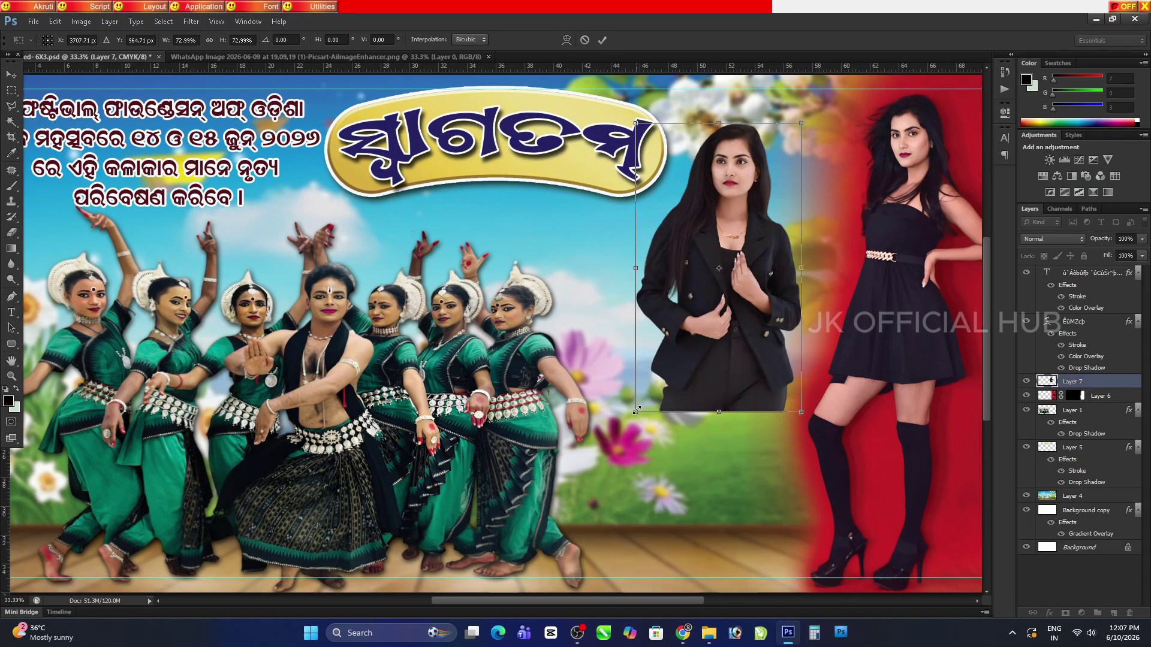
Enlarge the blazer woman to about 102% and position her beside the black-dress woman
left_click_drag(636, 411, 589, 492)
left_click_drag(816, 508, 829, 531)
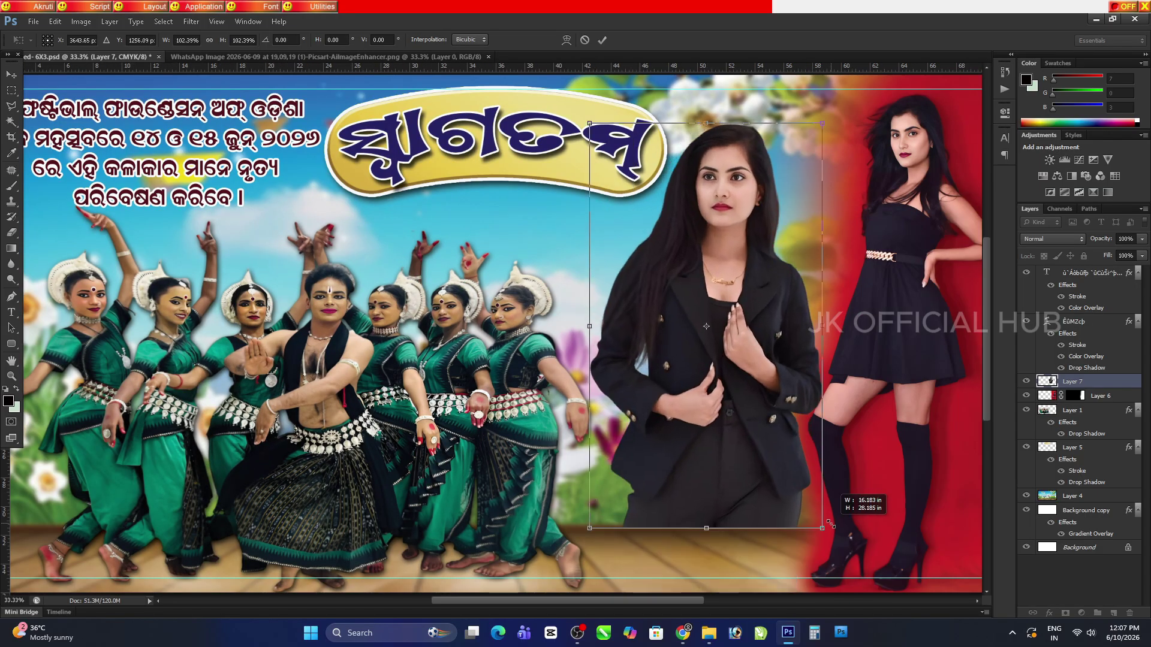
key("Return")
left_click_drag(749, 351, 754, 350)
key("ctrl+t")
left_click_drag(728, 439, 727, 440)
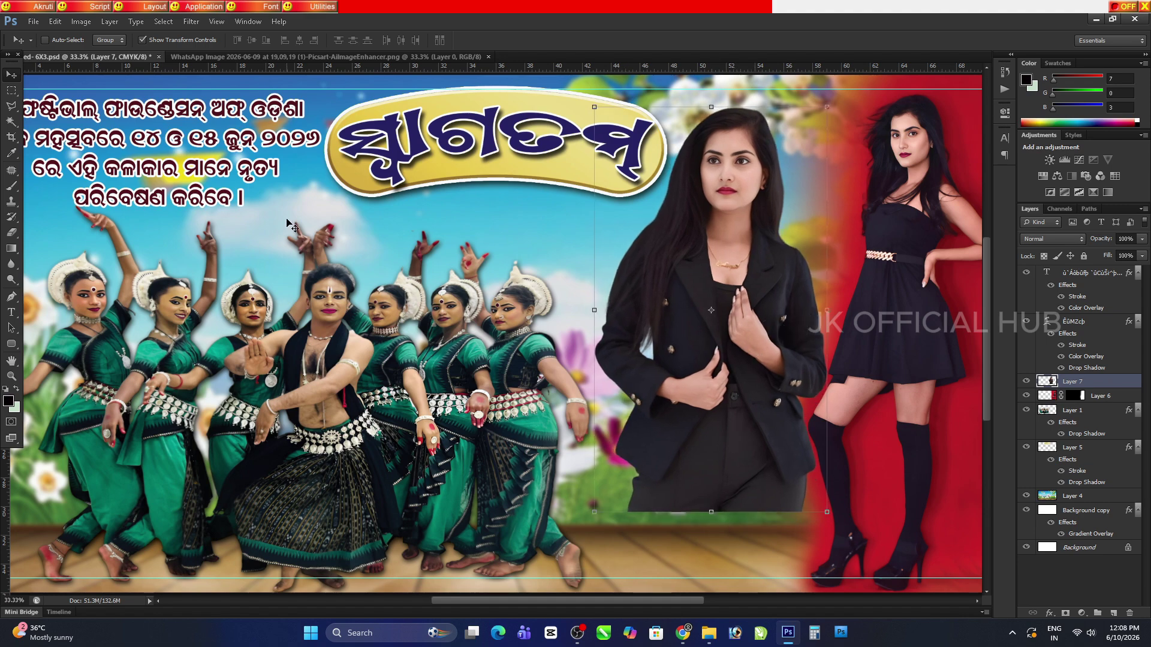
left_click(110, 21)
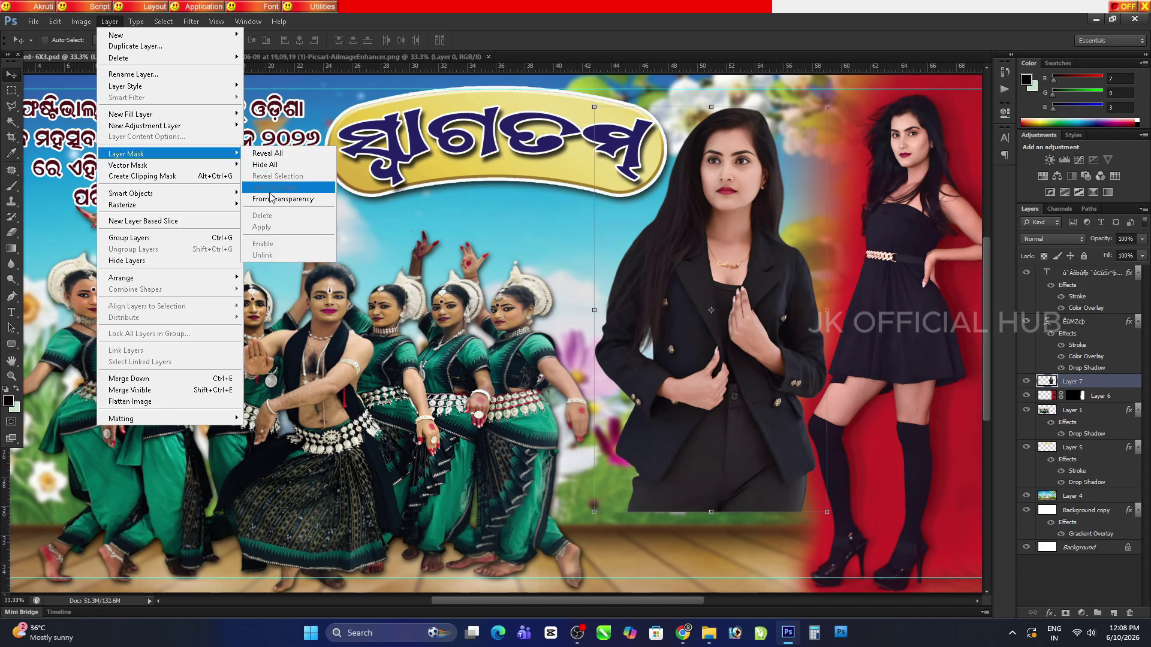
Hide the blazer woman behind a Hide All mask, then reveal her with a large soft white brush
left_click(264, 170)
key("b")
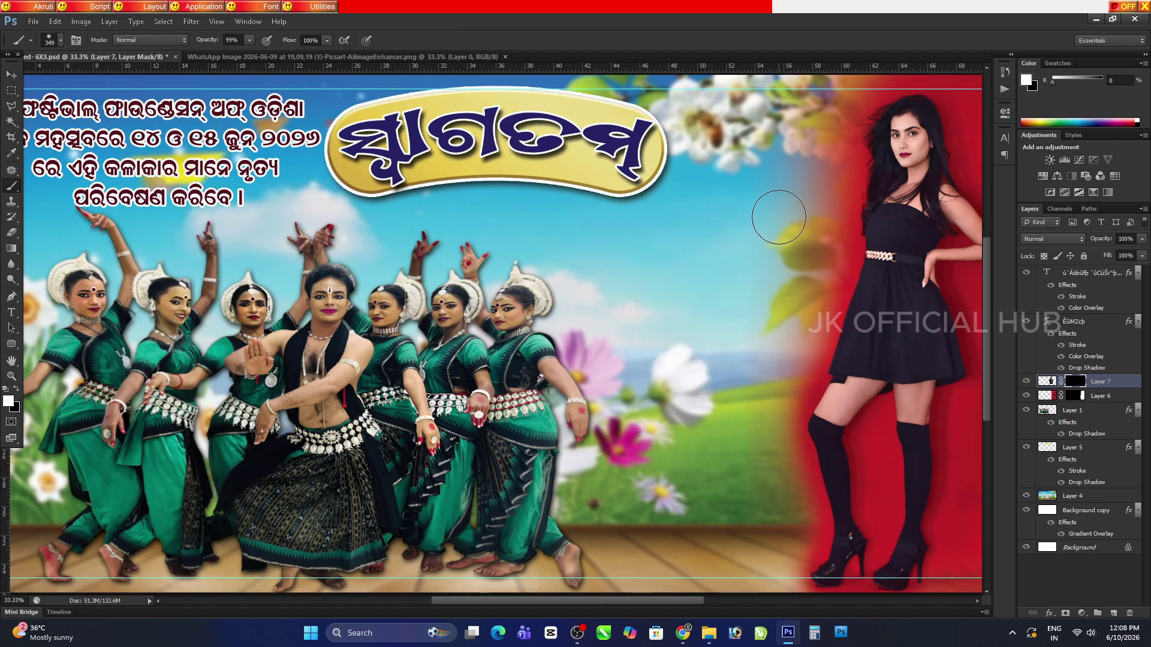
right_click(779, 217)
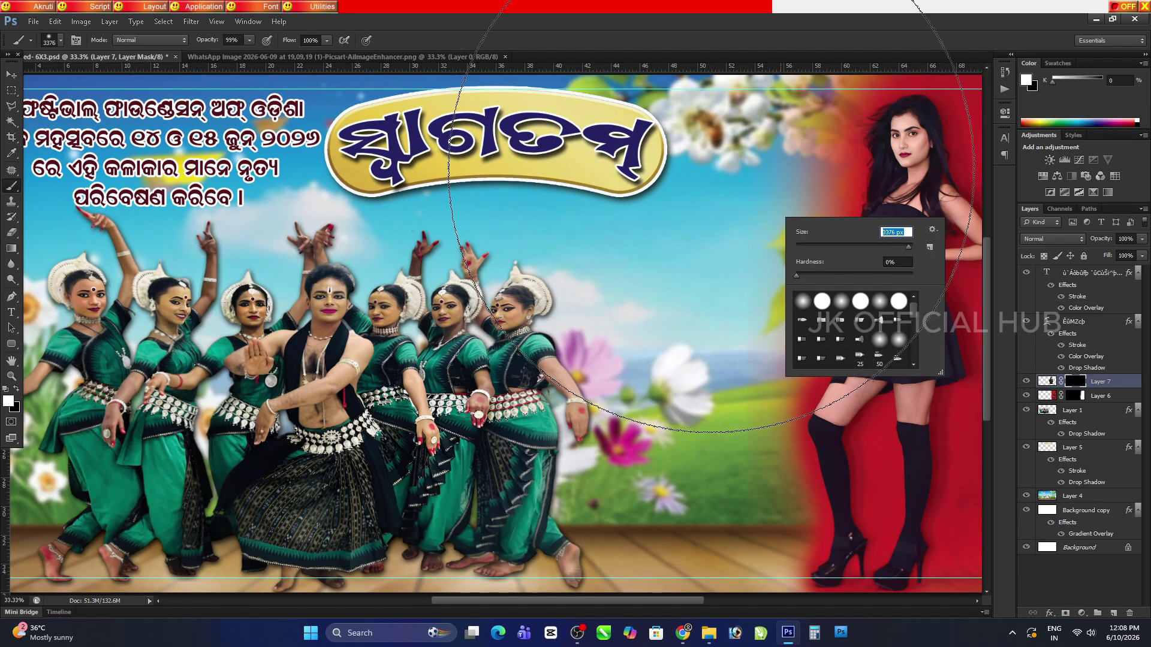
left_click_drag(903, 250, 909, 248)
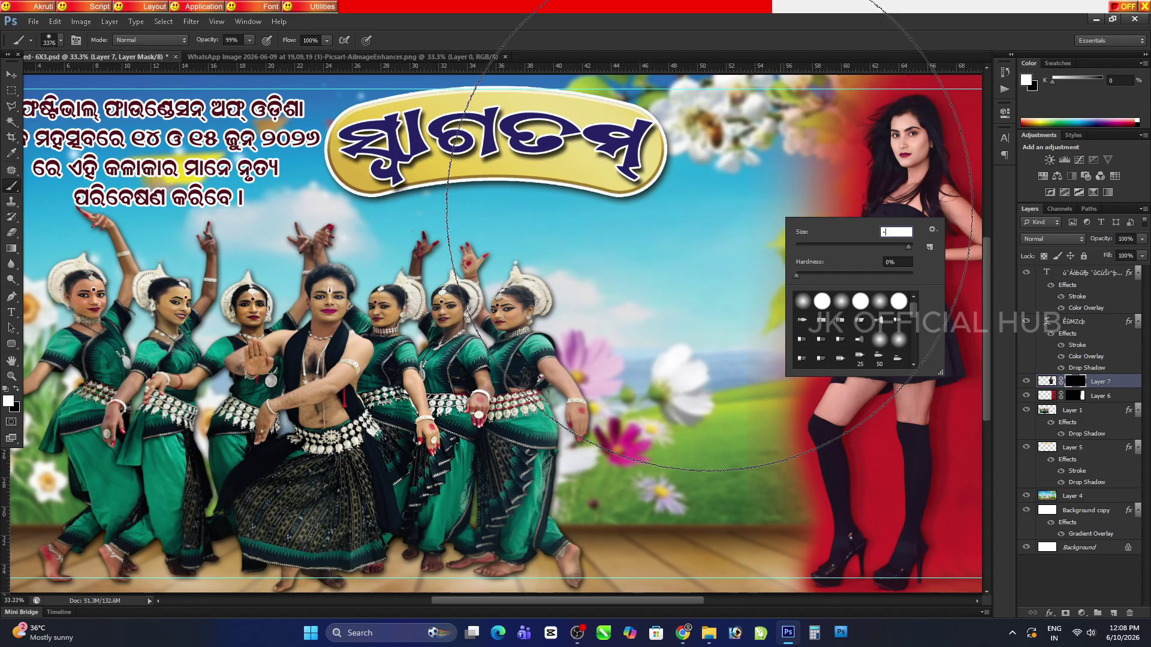
type("-[[[[[[[[")
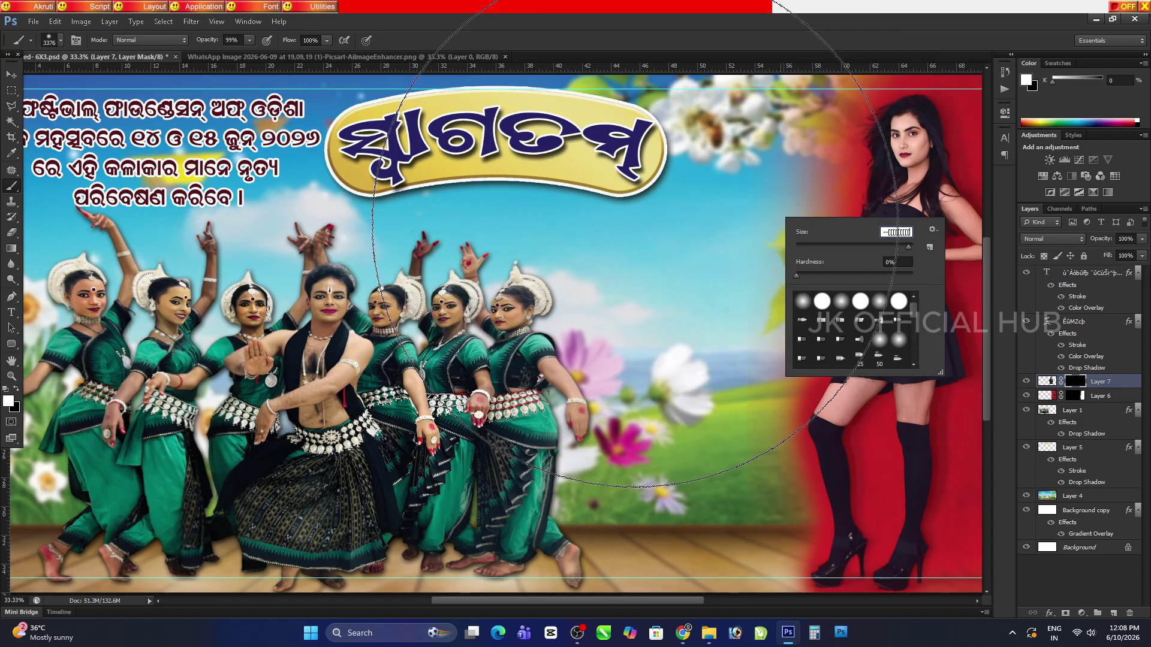
key("Return")
key("Return")
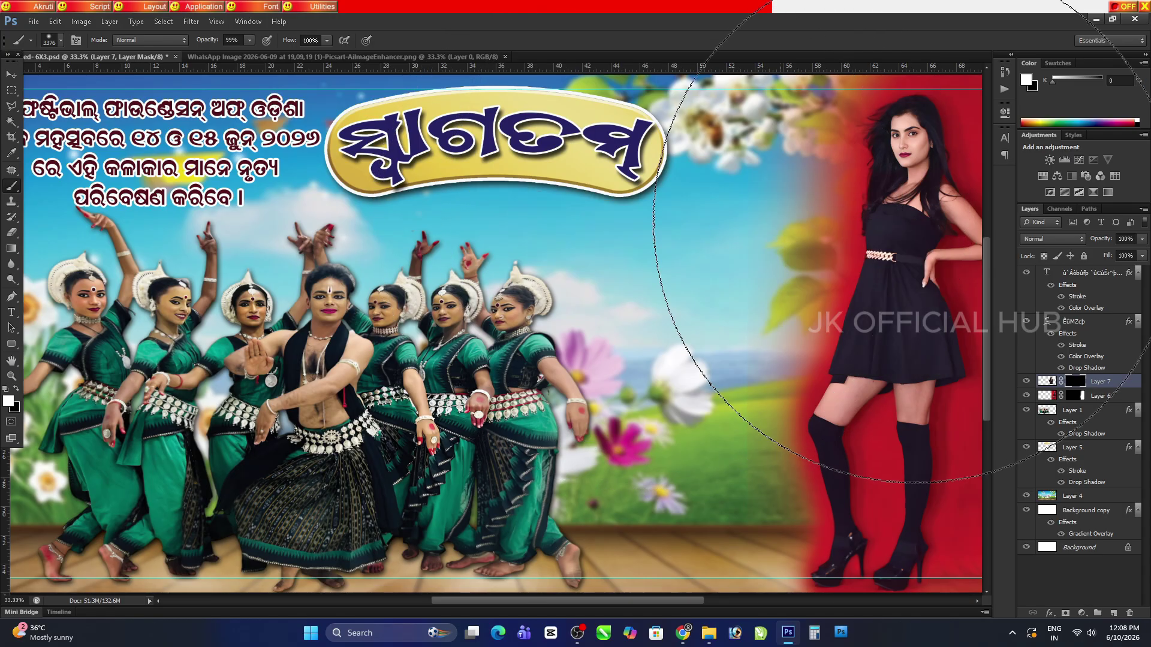
left_click(693, 256)
right_click(694, 252)
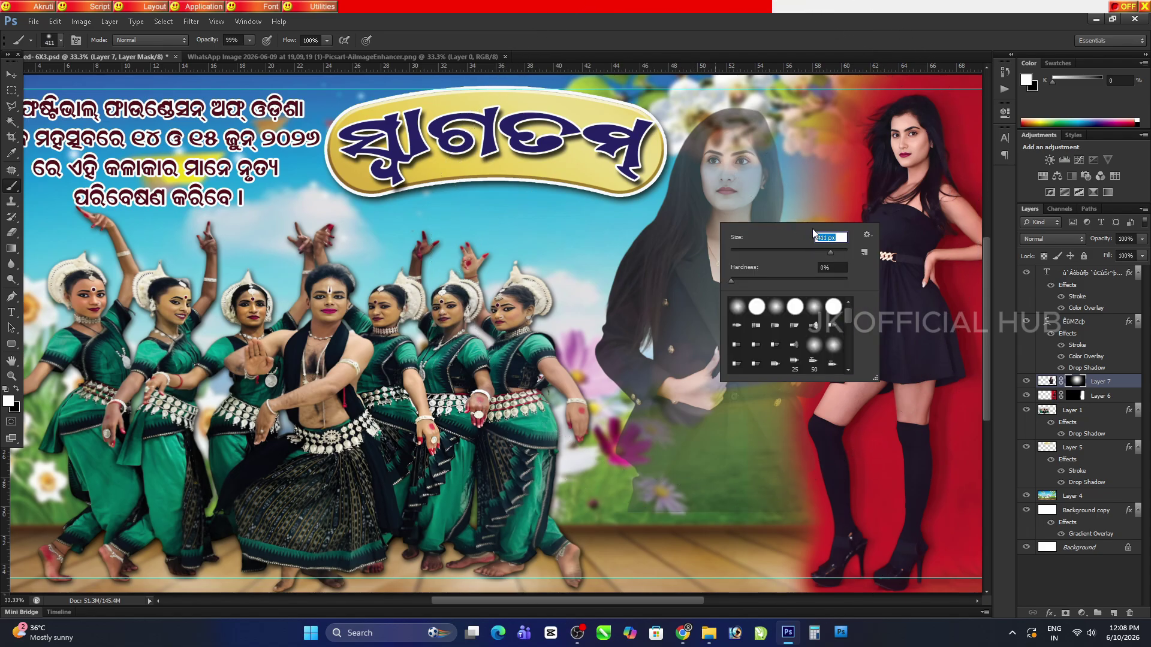
left_click_drag(830, 253, 835, 253)
mouse_move(747, 174)
left_mouse_down()
mouse_move(739, 133)
mouse_move(650, 303)
mouse_move(739, 197)
mouse_move(751, 262)
mouse_move(714, 253)
mouse_move(647, 337)
mouse_move(657, 361)
mouse_move(685, 290)
mouse_move(736, 325)
mouse_move(747, 148)
mouse_move(748, 215)
mouse_move(780, 266)
mouse_move(747, 311)
mouse_move(803, 368)
mouse_move(759, 325)
mouse_move(699, 309)
mouse_move(731, 349)
mouse_move(674, 377)
mouse_move(751, 271)
left_mouse_up()
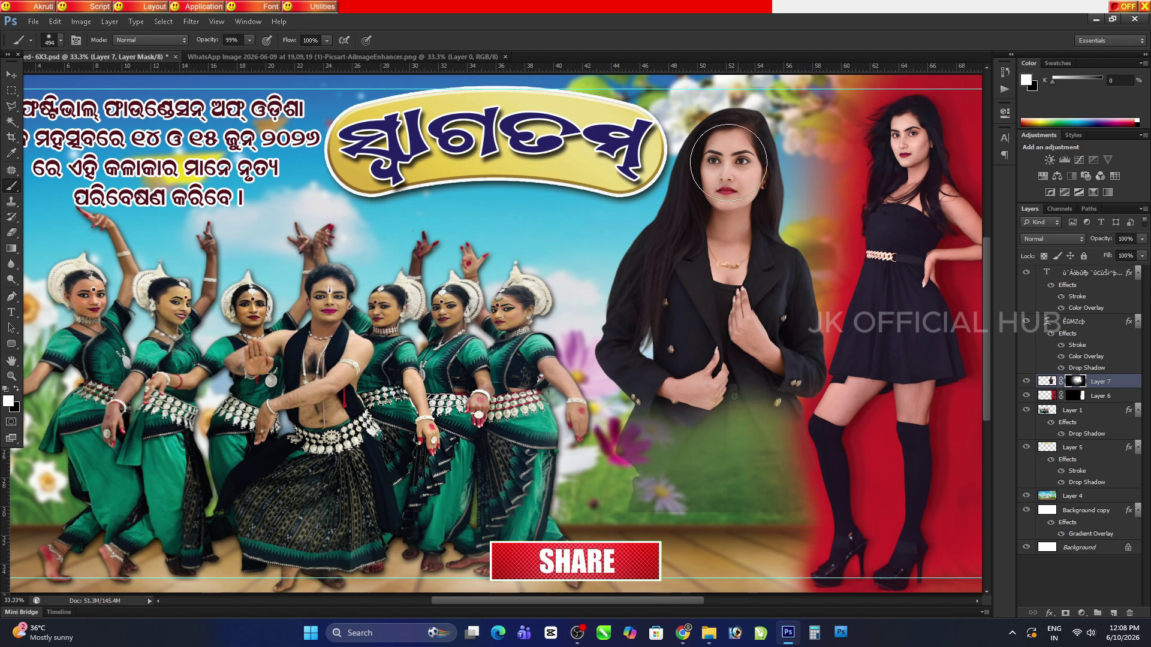
Paint black to fade her lower body into the meadow, then save
key("x")
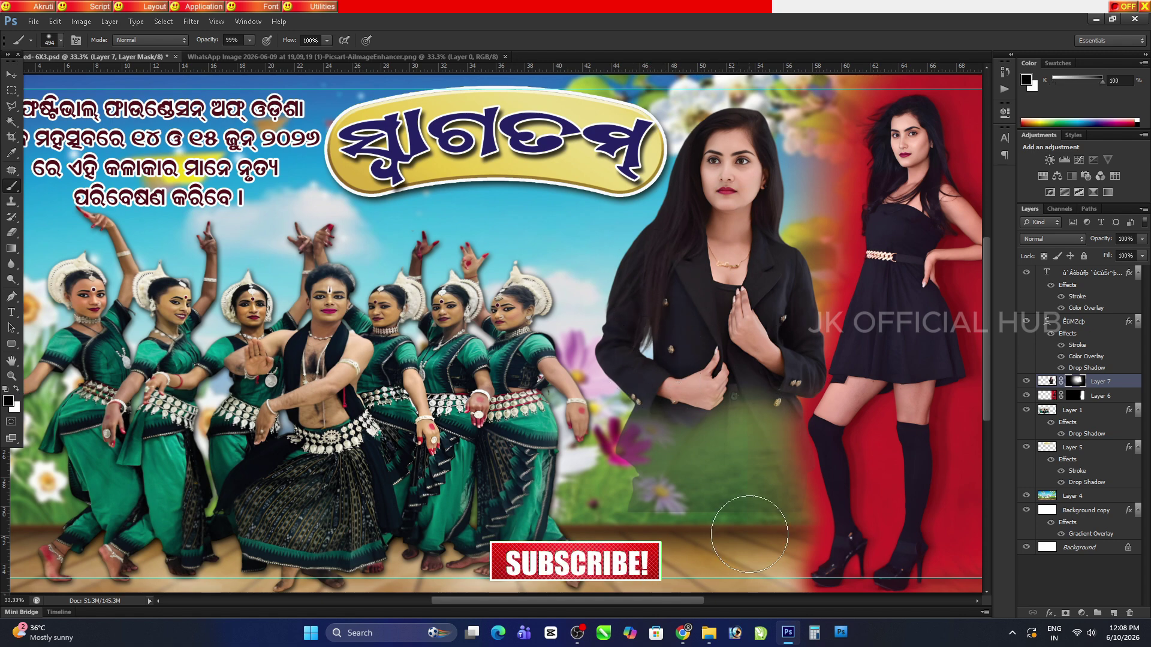
mouse_move(750, 533)
left_mouse_down()
mouse_move(718, 519)
mouse_move(635, 503)
left_mouse_up()
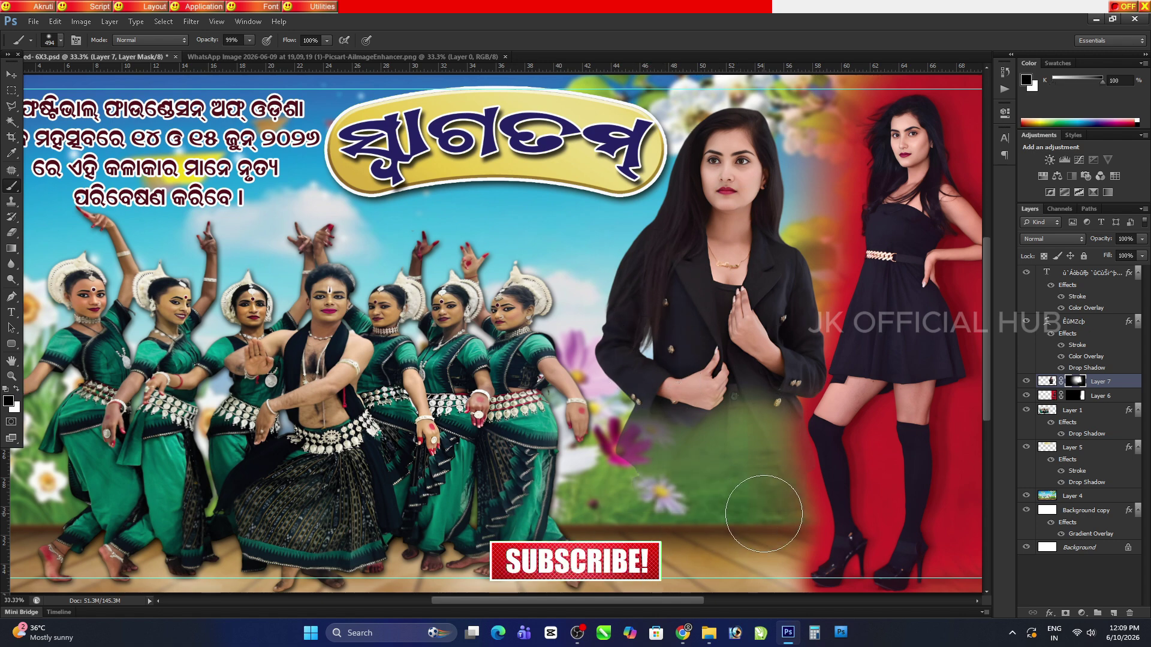
left_click(12, 360)
key("ctrl+s")
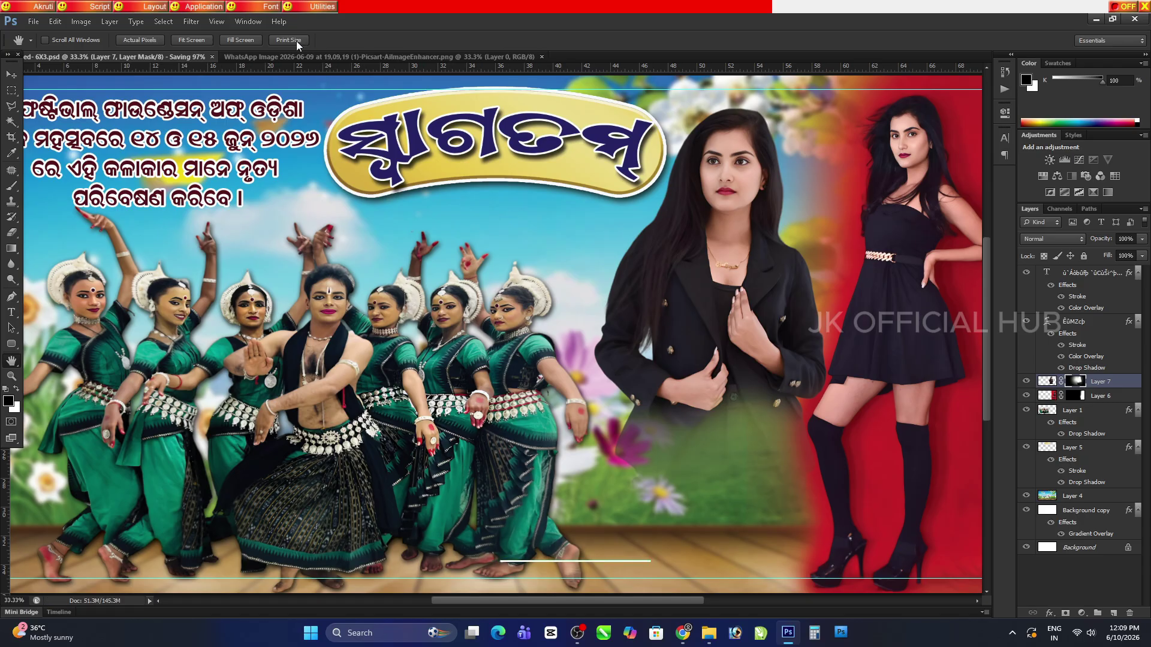
Inspect the model edges at 100%, fit the banner on screen, and close the jacket-model image
key("ctrl+1")
left_click_drag(223, 367, 596, 430)
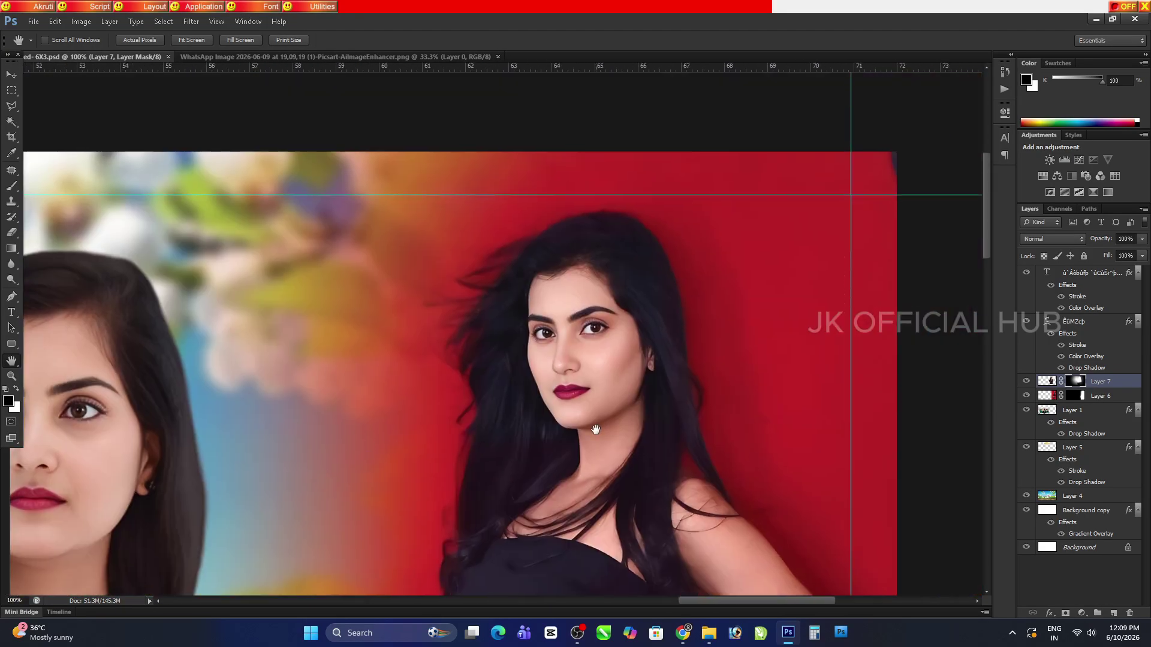
scroll(595, 429, "down", 10)
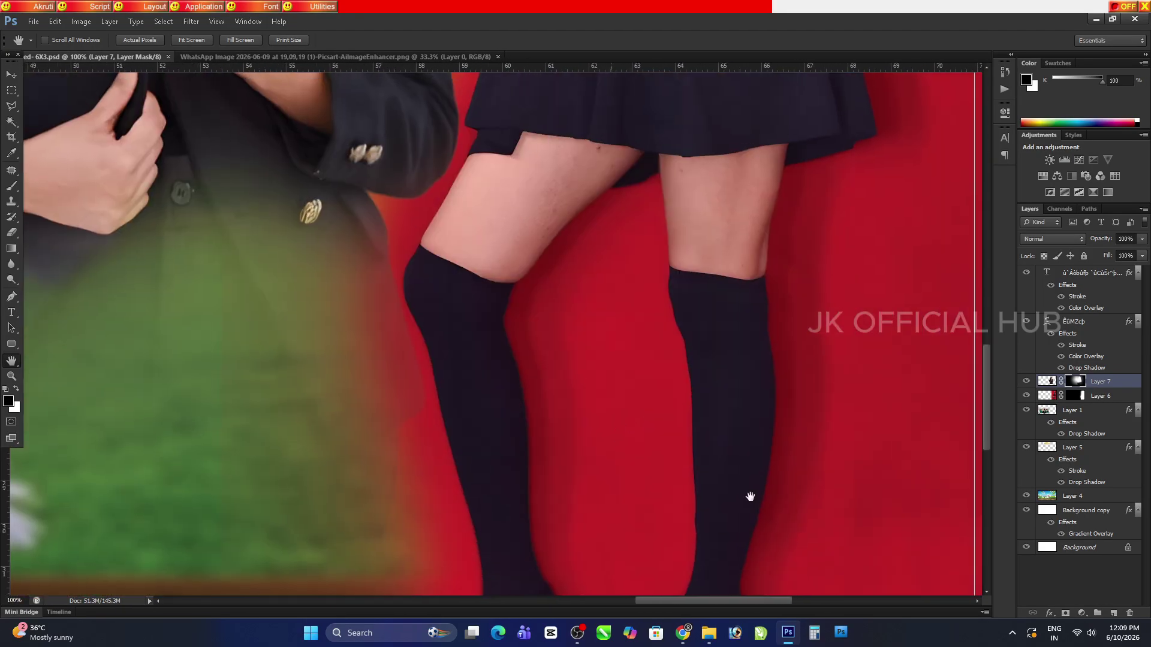
left_click_drag(748, 496, 887, 584)
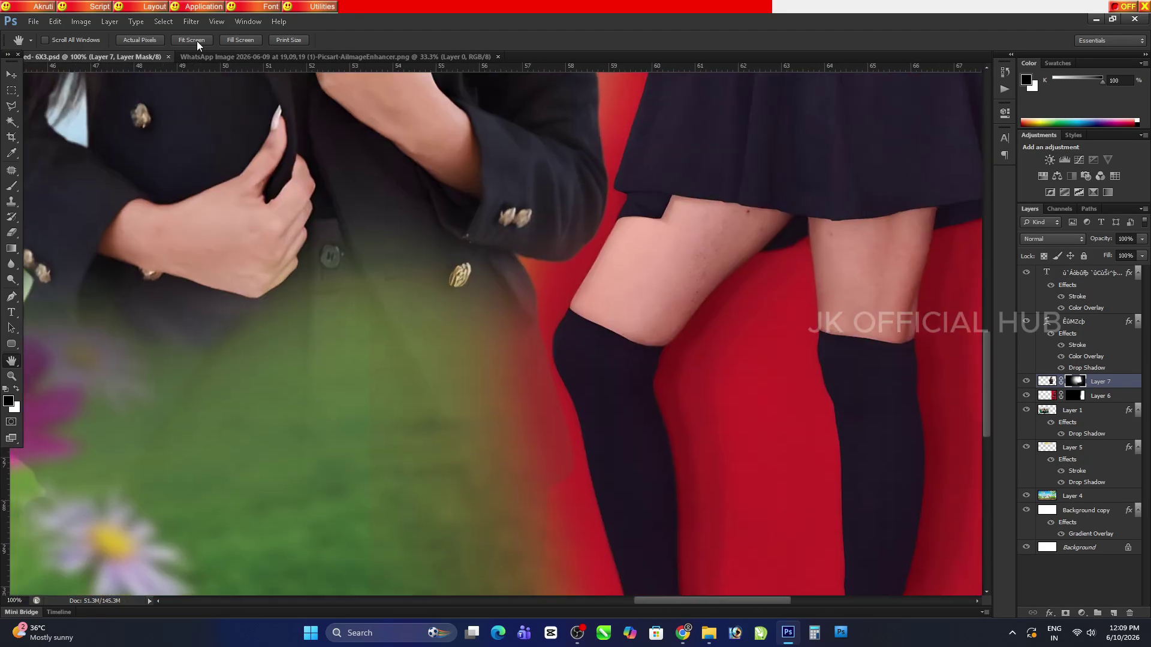
left_click(192, 40)
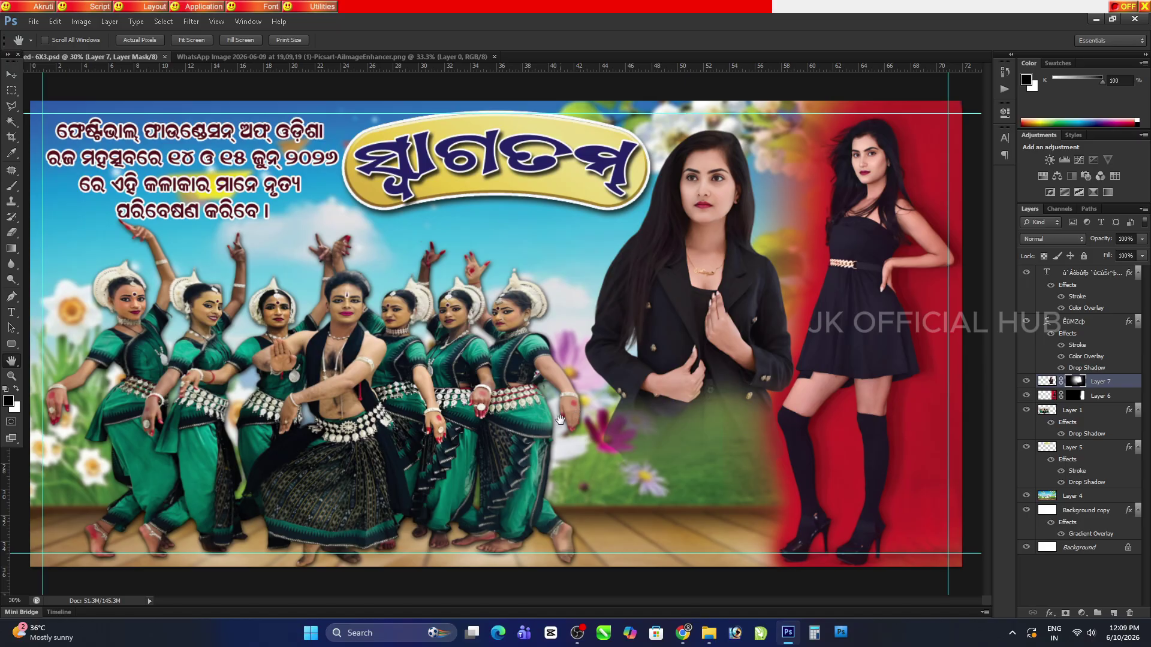
left_click(287, 56)
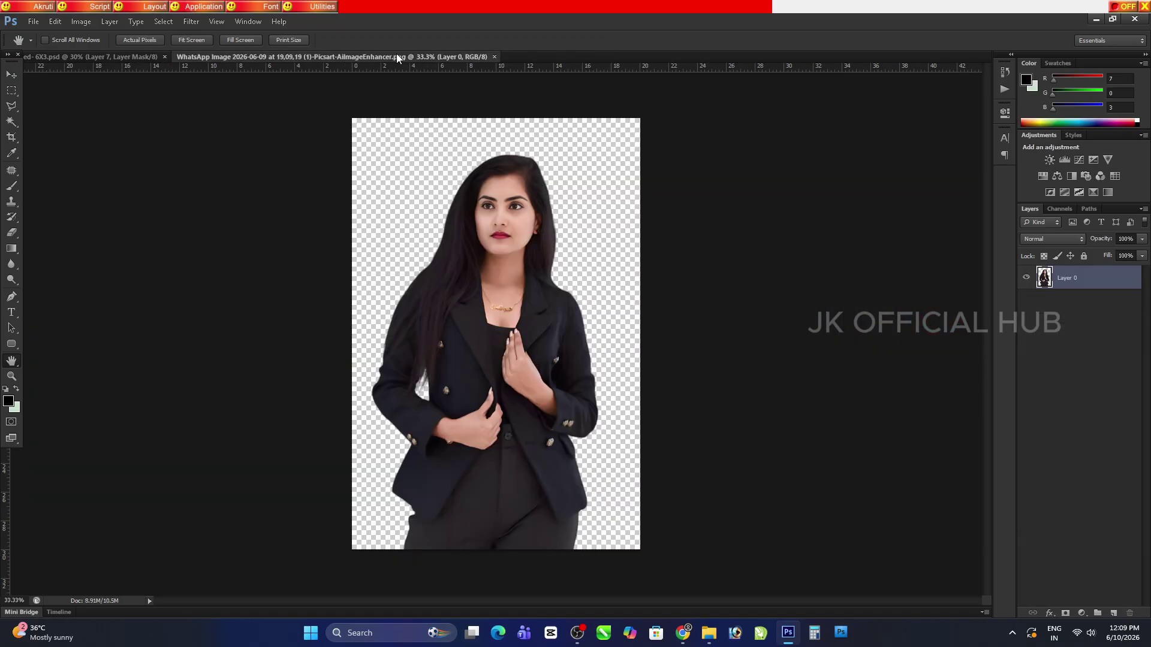
left_click(494, 57)
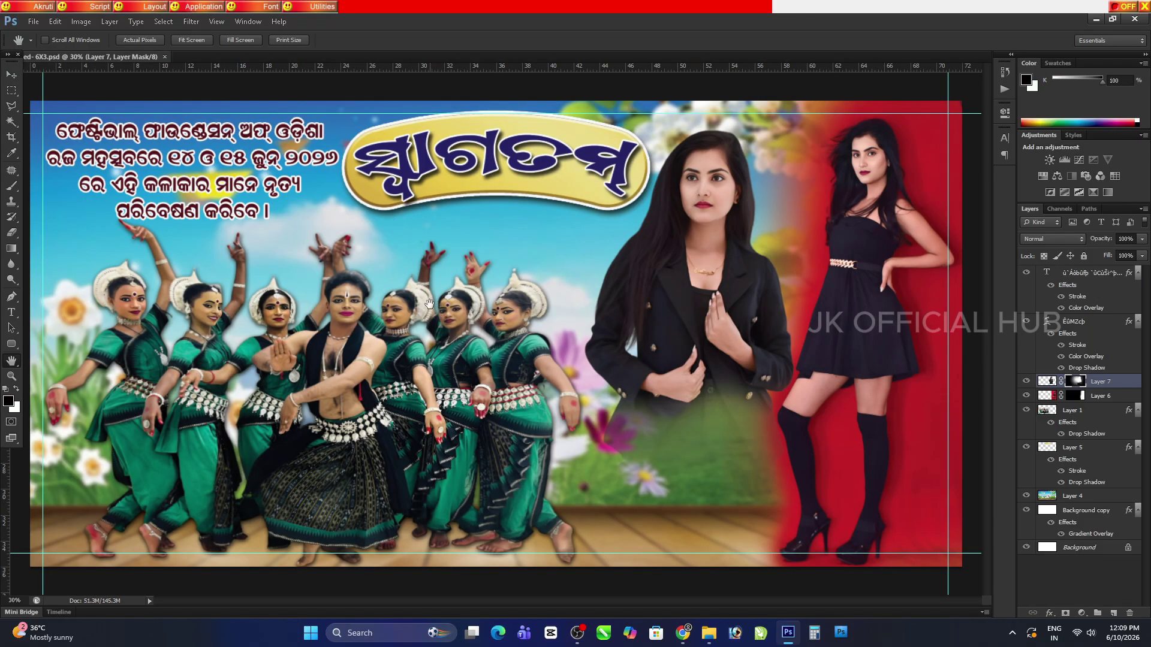
Duplicate the Odia caption to the banner's lower right and select all its text for editing
left_click(12, 74)
left_click(170, 135, "ctrl")
left_click_drag(170, 134, 709, 454)
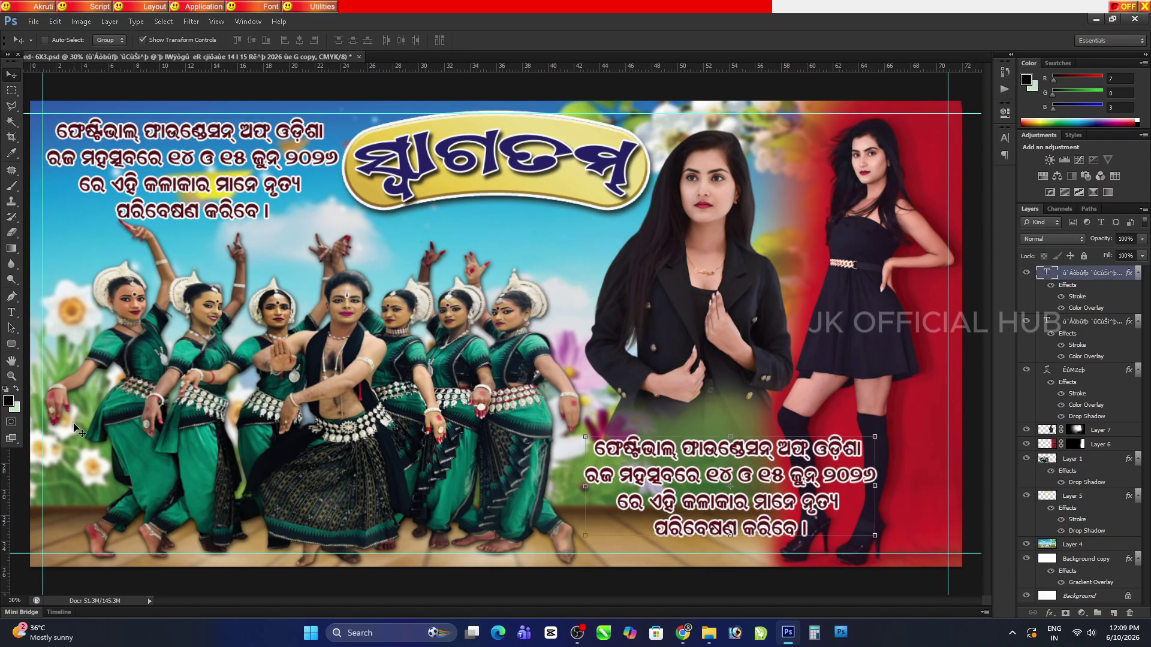
double_click(700, 455)
key("ctrl+a")
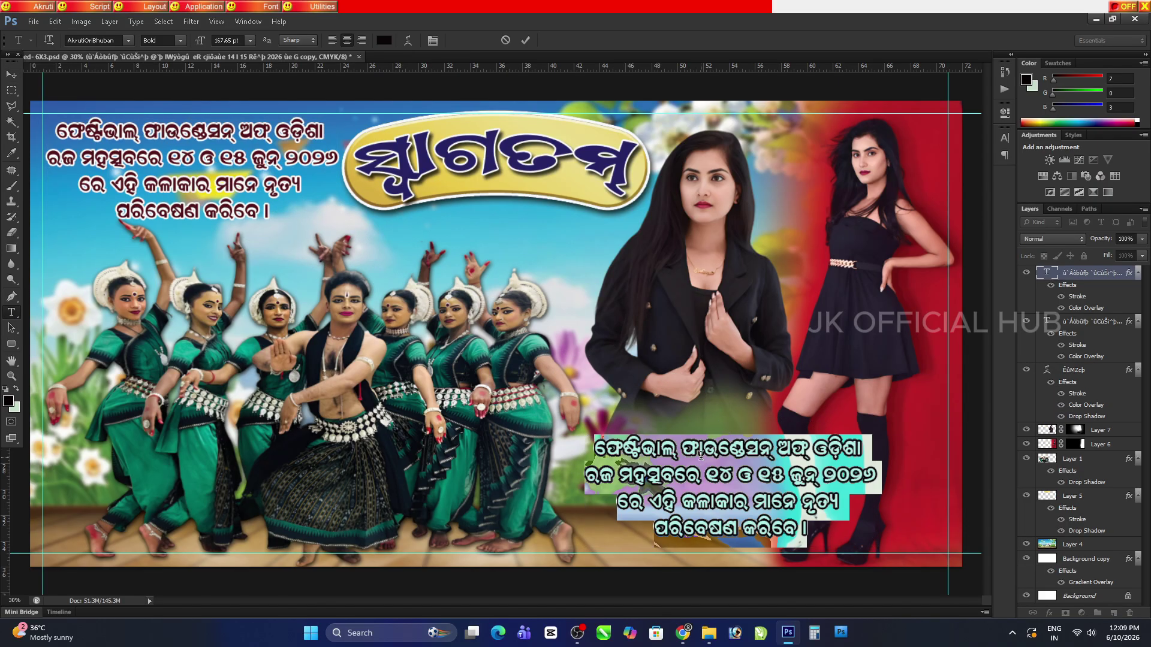
Rewrite the caption in Odia as 'ବିଶେଷ ଆକଷର୍ଣ' with the performer's name, then 'ଅକ୍ଟର ଆଣ୍ଡ ମଡେଲ୍', and commit it
key("Scroll_Lock")
key("BackSpace")
type("ବିଶେଷ")
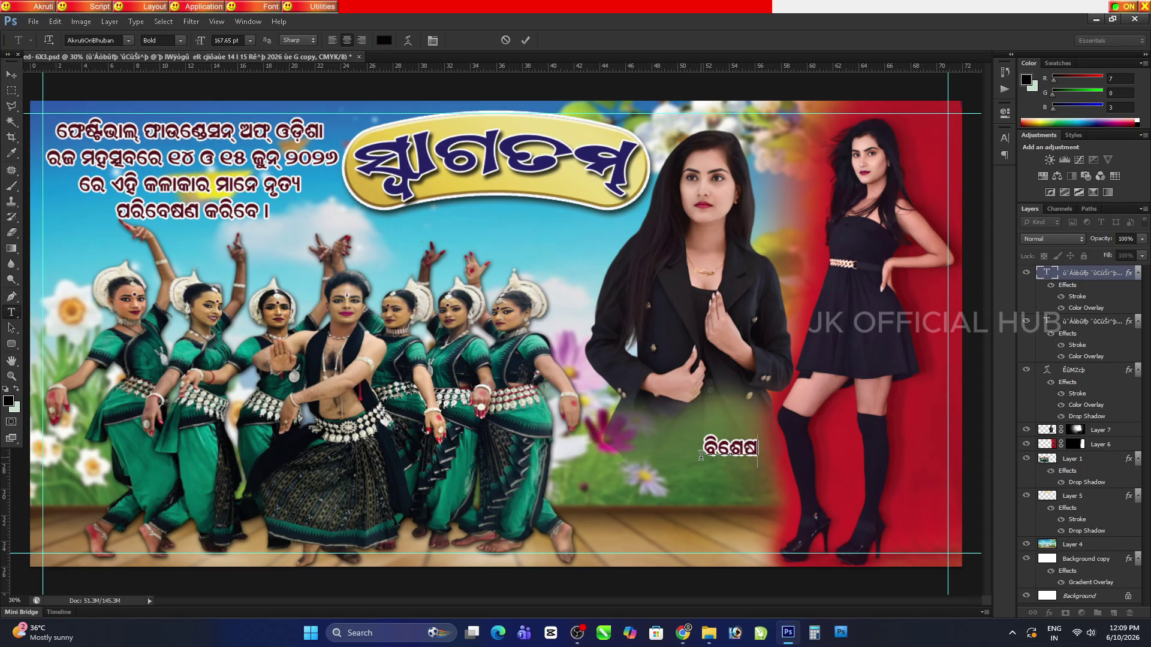
type(" ଆକଷ")
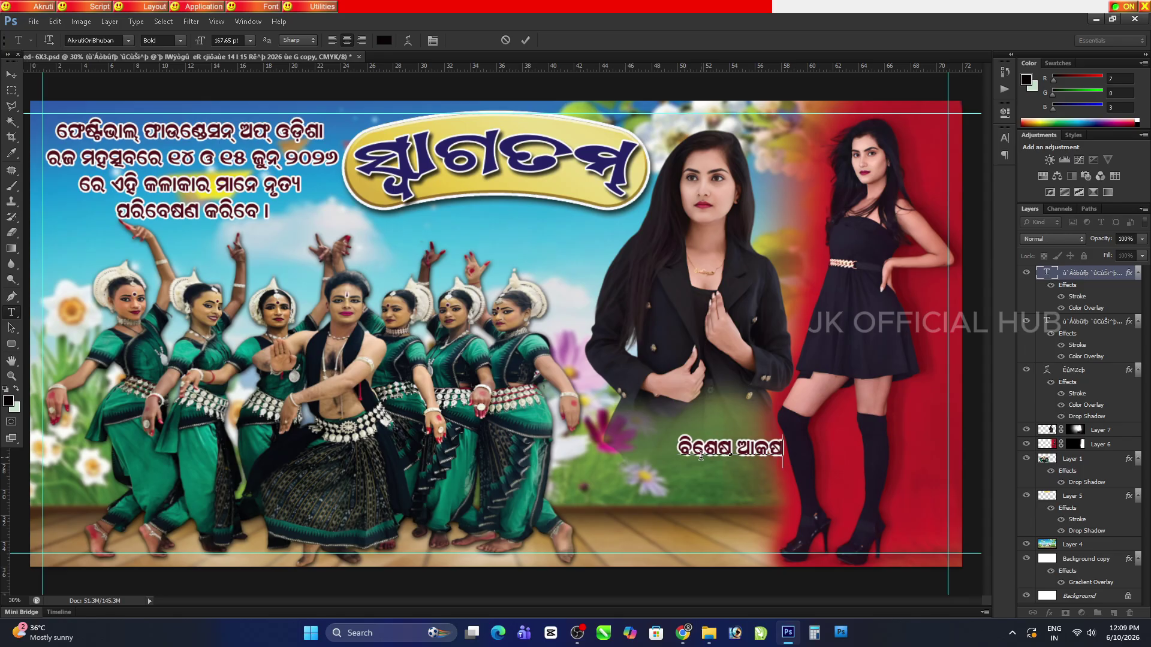
type("ର୍ଣ")
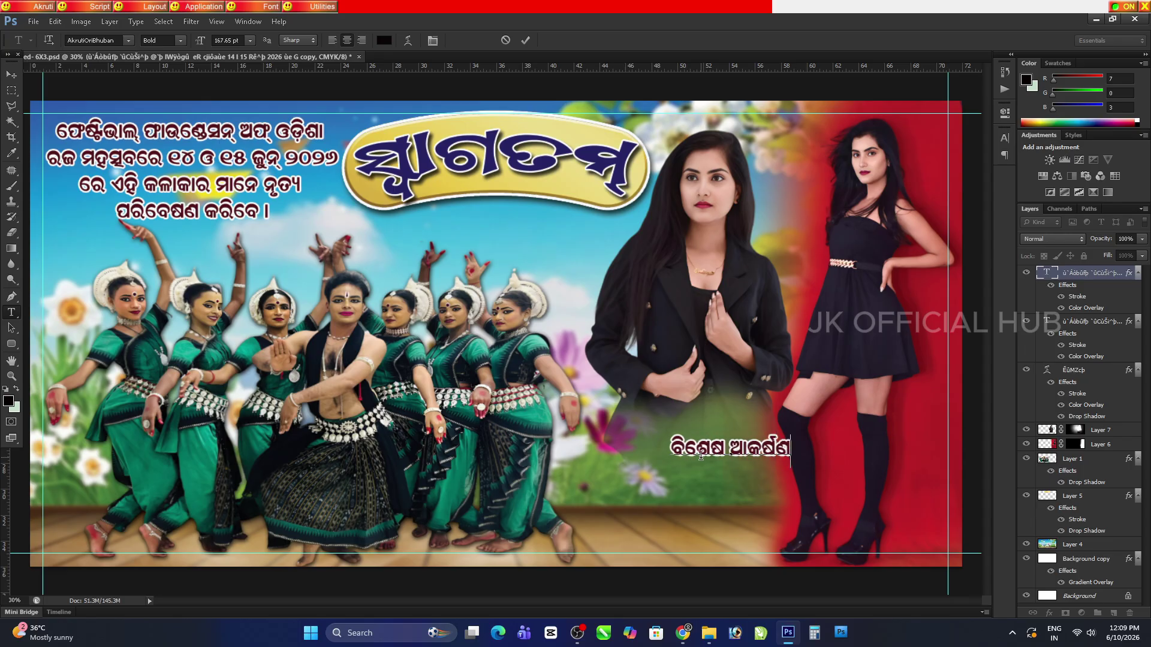
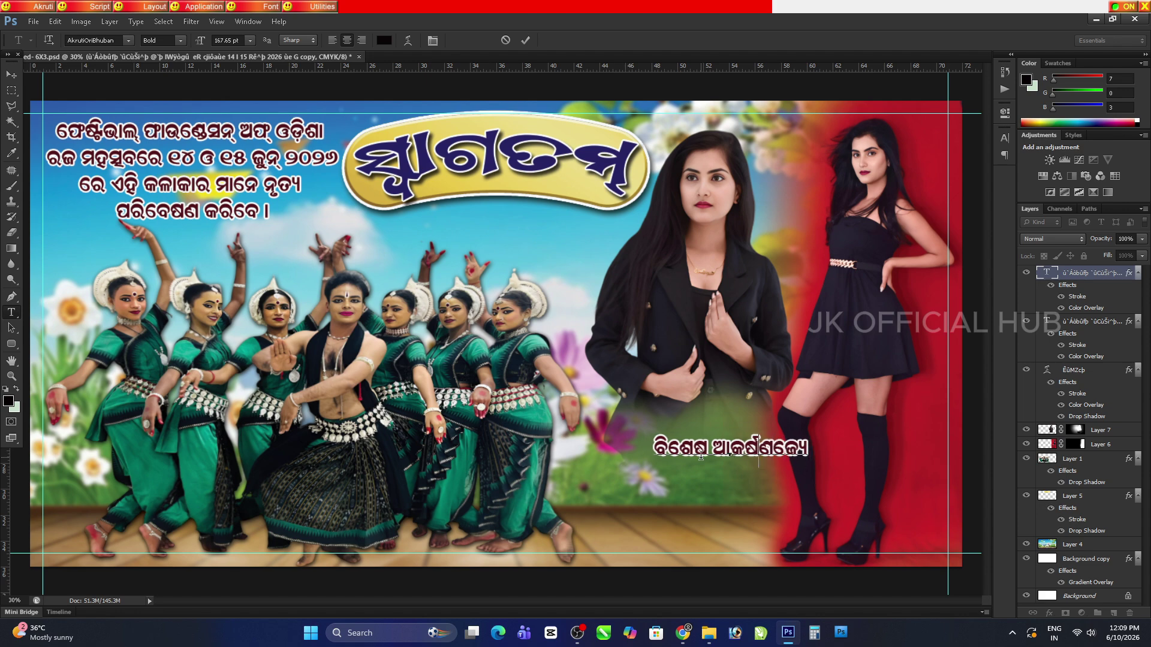
key("End")
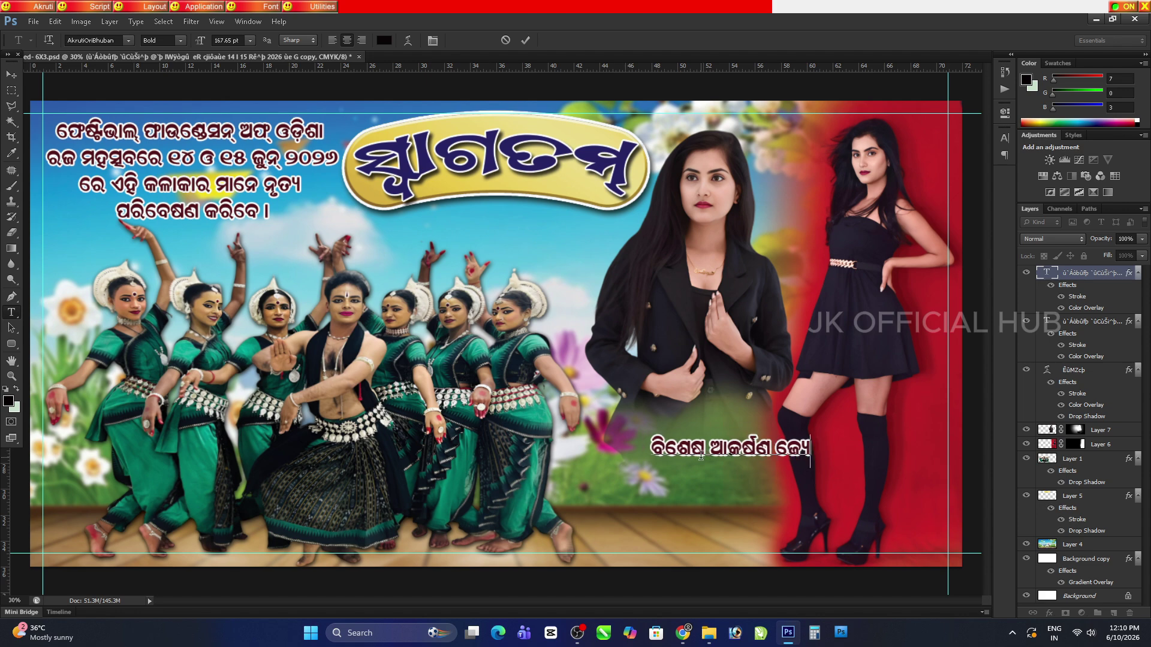
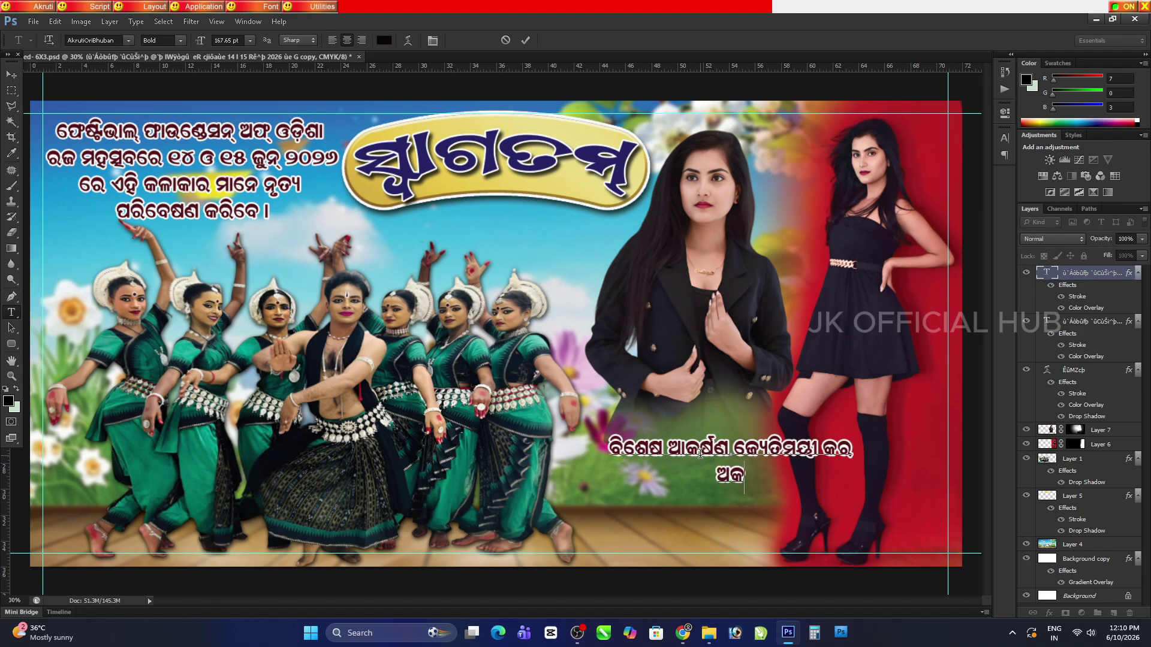
type("ଅକ୍ଟର")
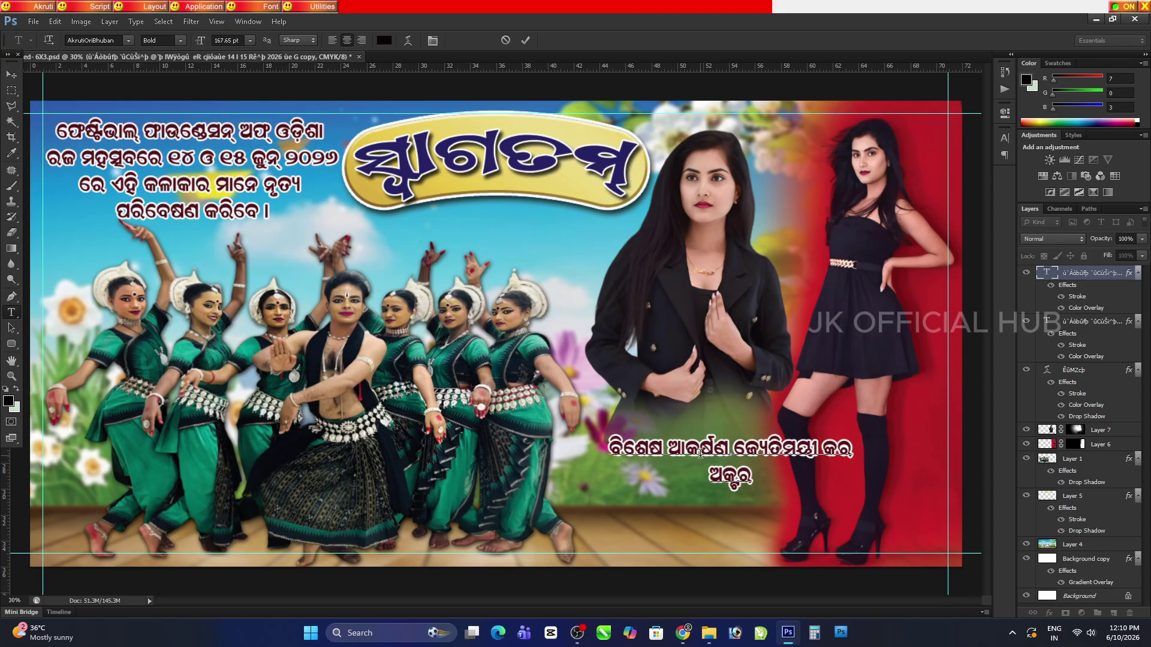
type("ଆଣ୍ଡ")
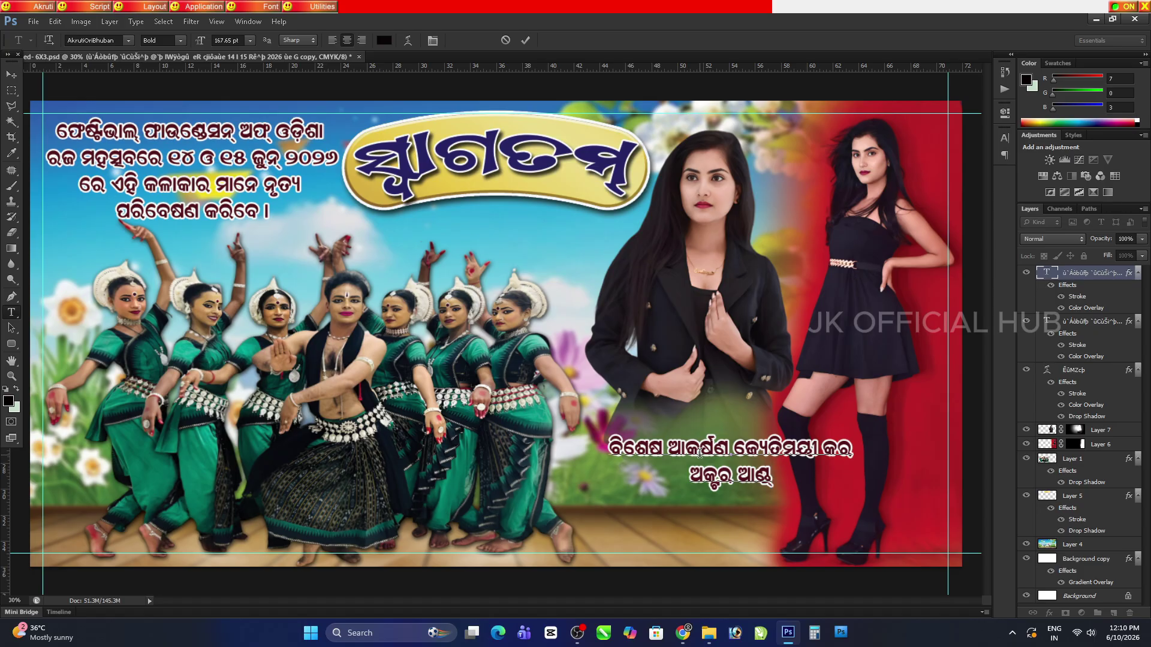
type(" ମ")
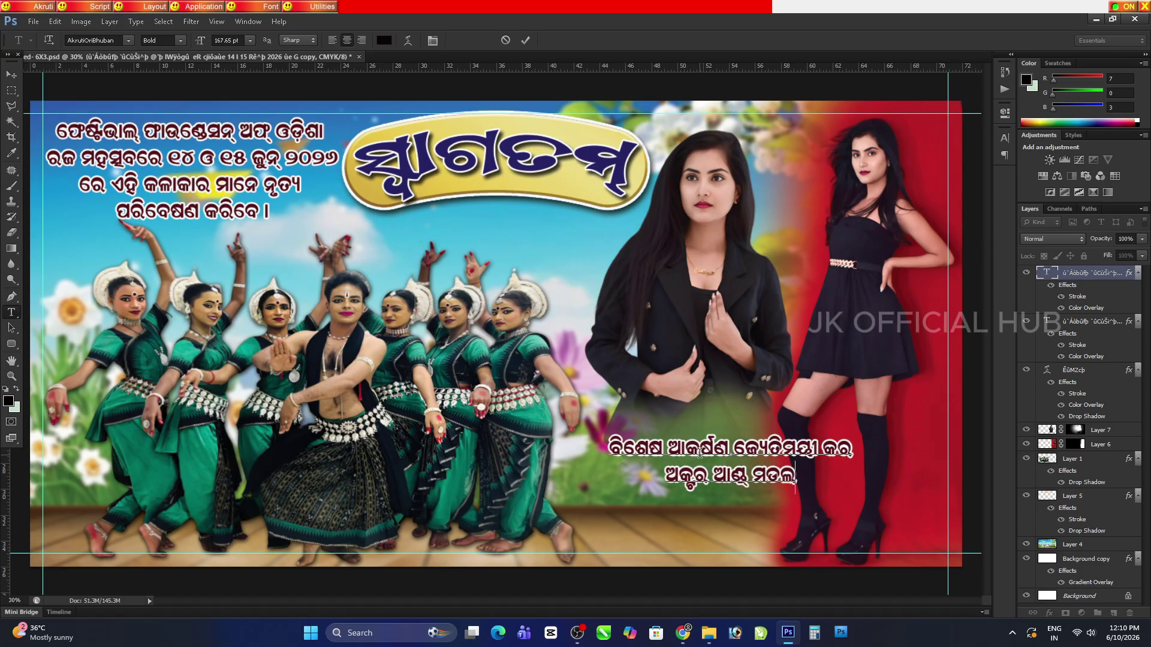
type("ଡେଲ୍")
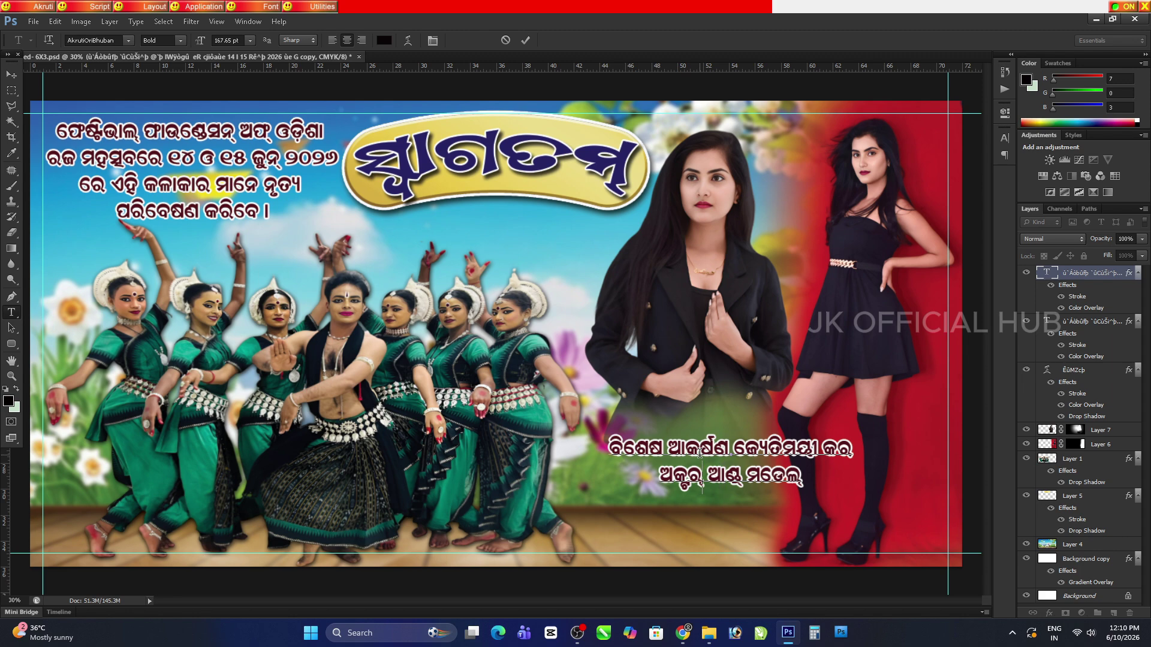
left_click(11, 74)
Save the poster, zoom in to check the dancers, then fit the poster back on screen
key("ctrl+s")
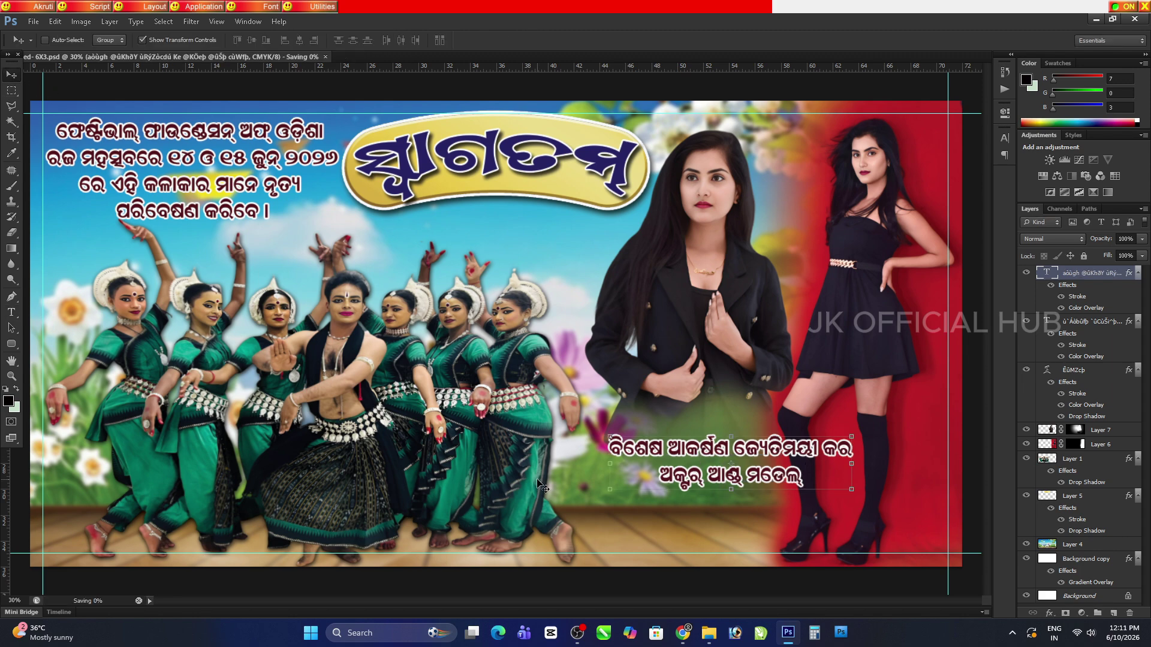
left_click(11, 360)
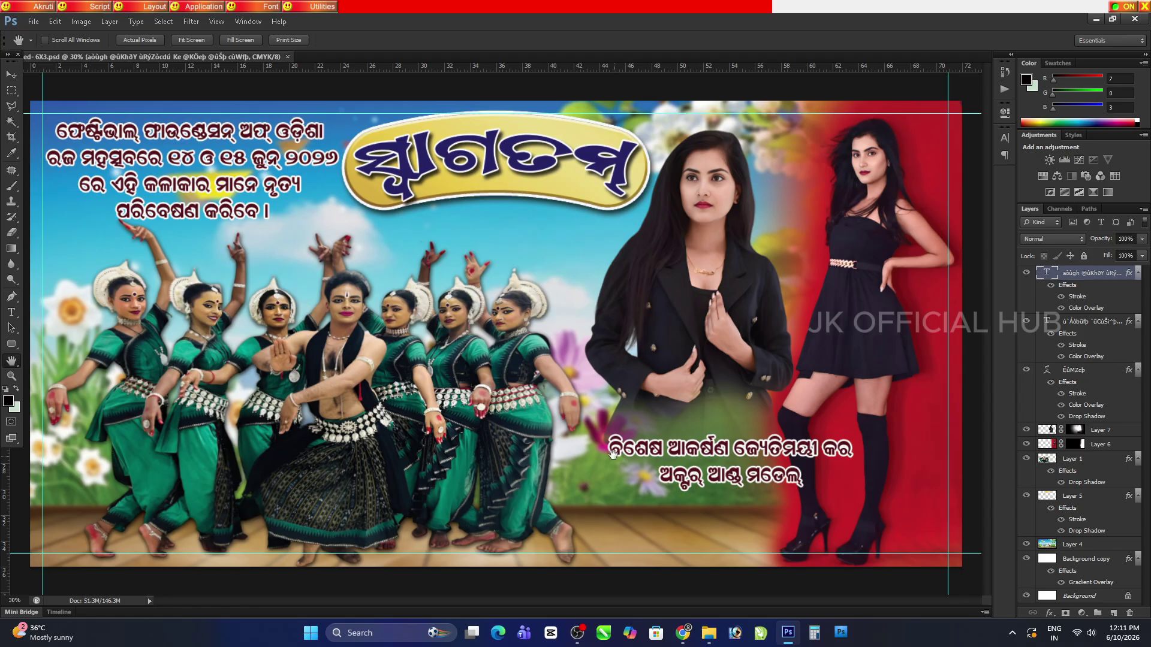
key("ctrl+1")
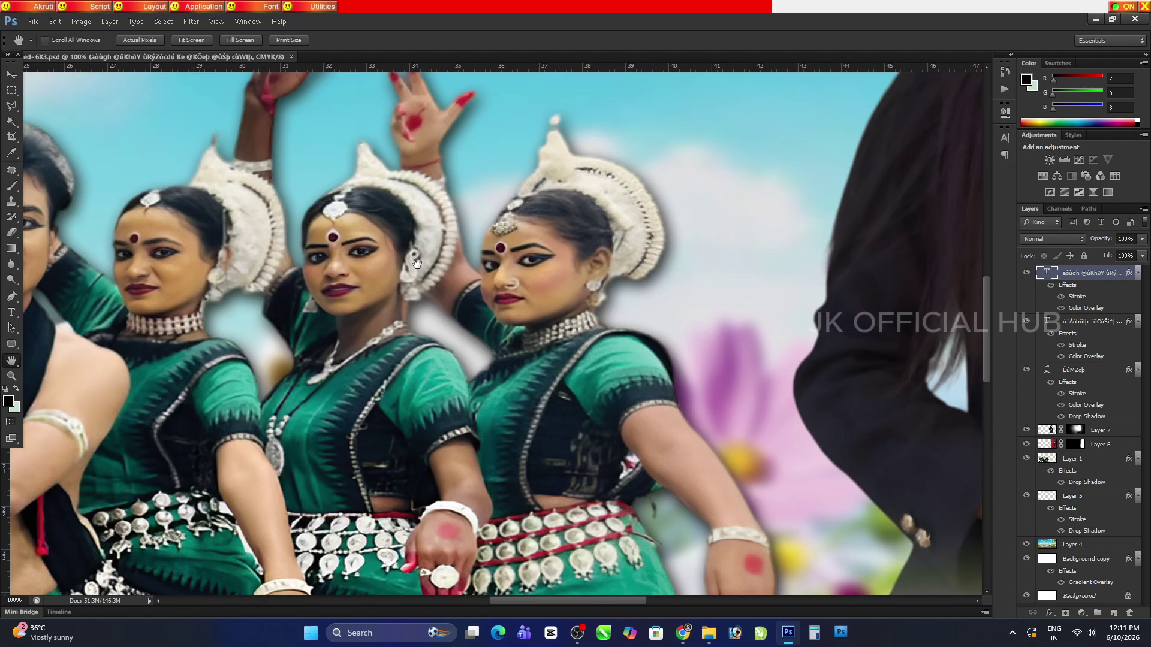
key("ctrl+0")
Enlarge the Odia caption from both corners, raise it slightly, and add a Color Overlay effect
key("v")
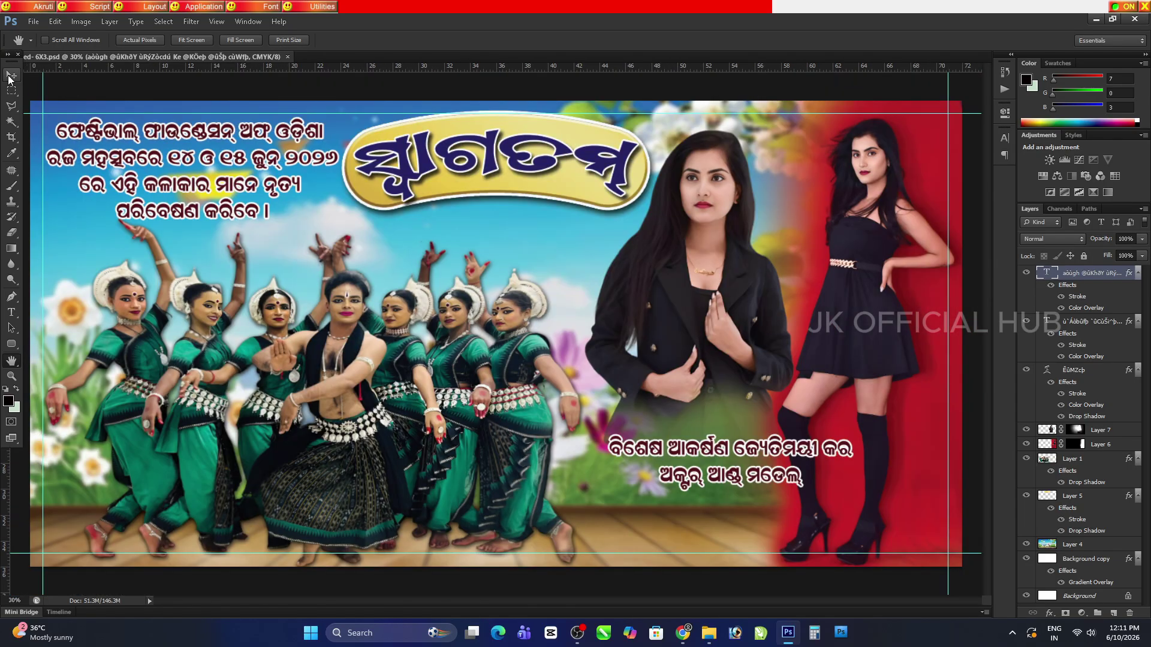
left_click_drag(865, 496, 939, 516)
left_click_drag(612, 517, 577, 529)
key("Return")
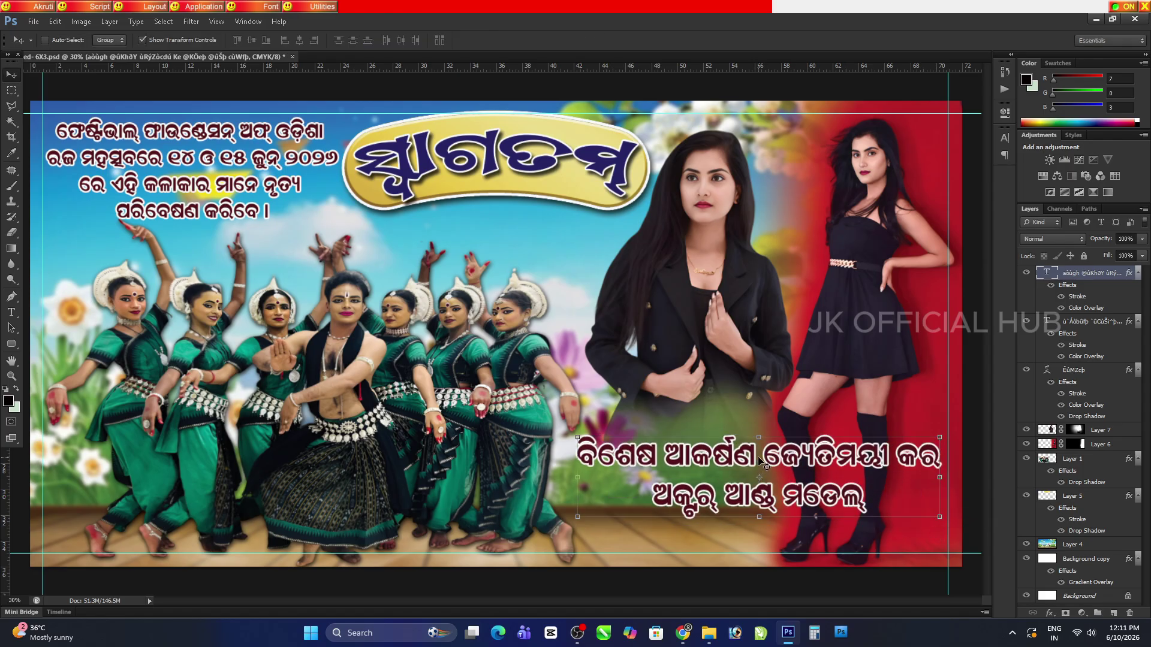
left_click_drag(768, 458, 785, 437)
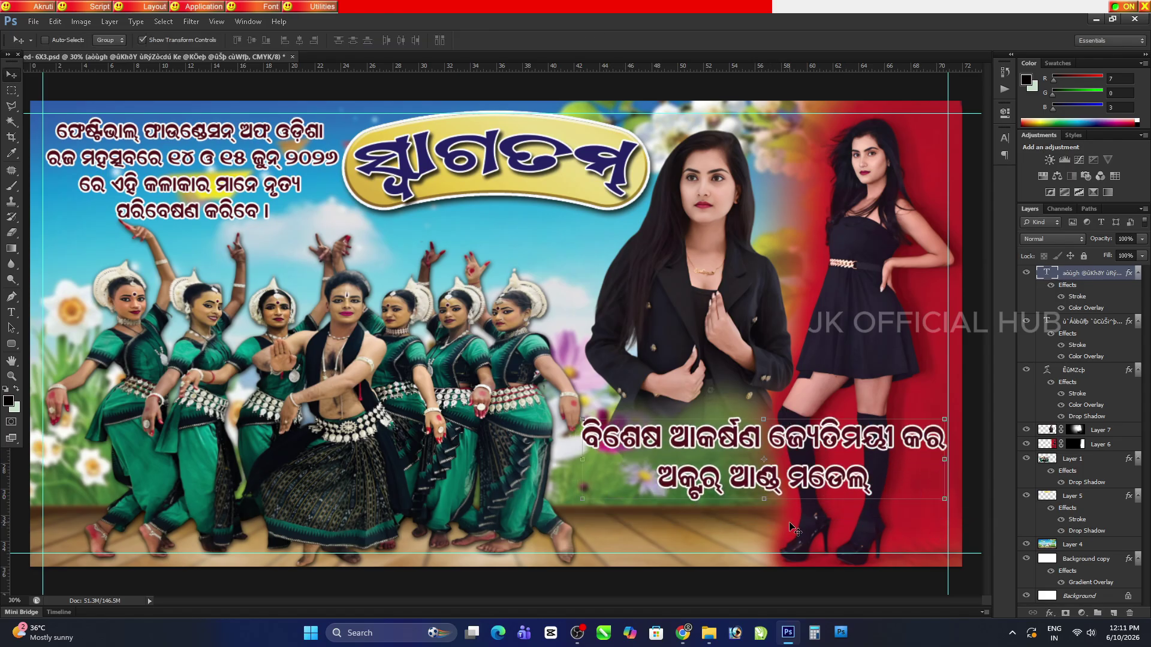
left_click(1049, 615)
left_click(1079, 551)
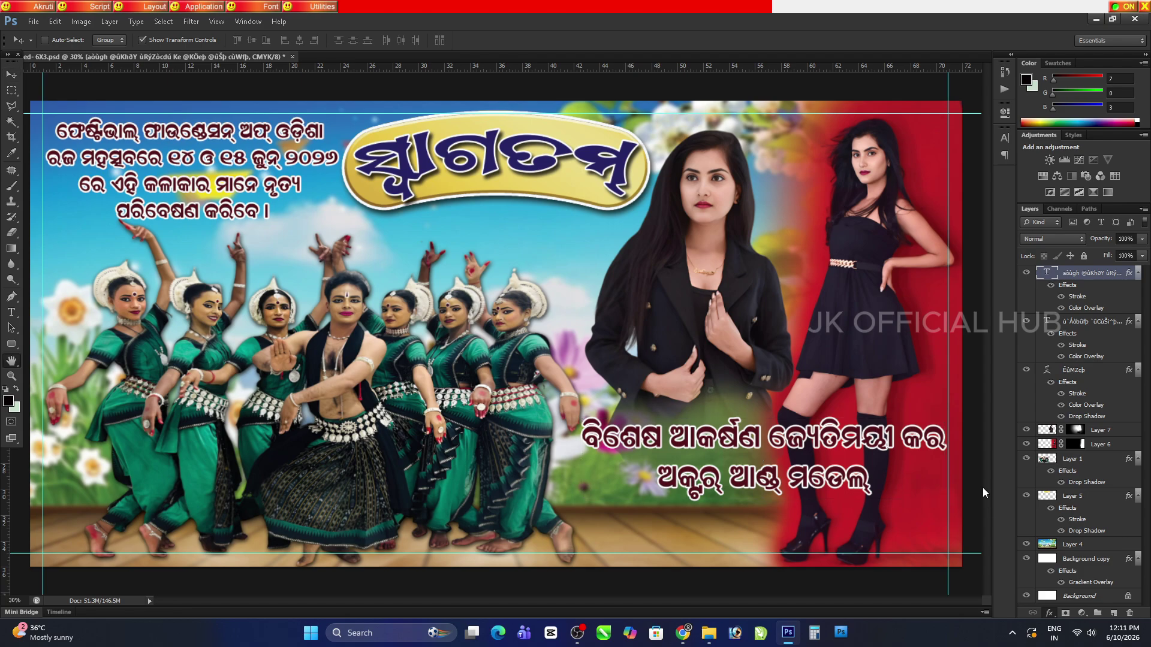
Set the caption's Color Overlay colour to navy blue and apply the overlay
left_click_drag(847, 377, 512, 270)
left_click(536, 314)
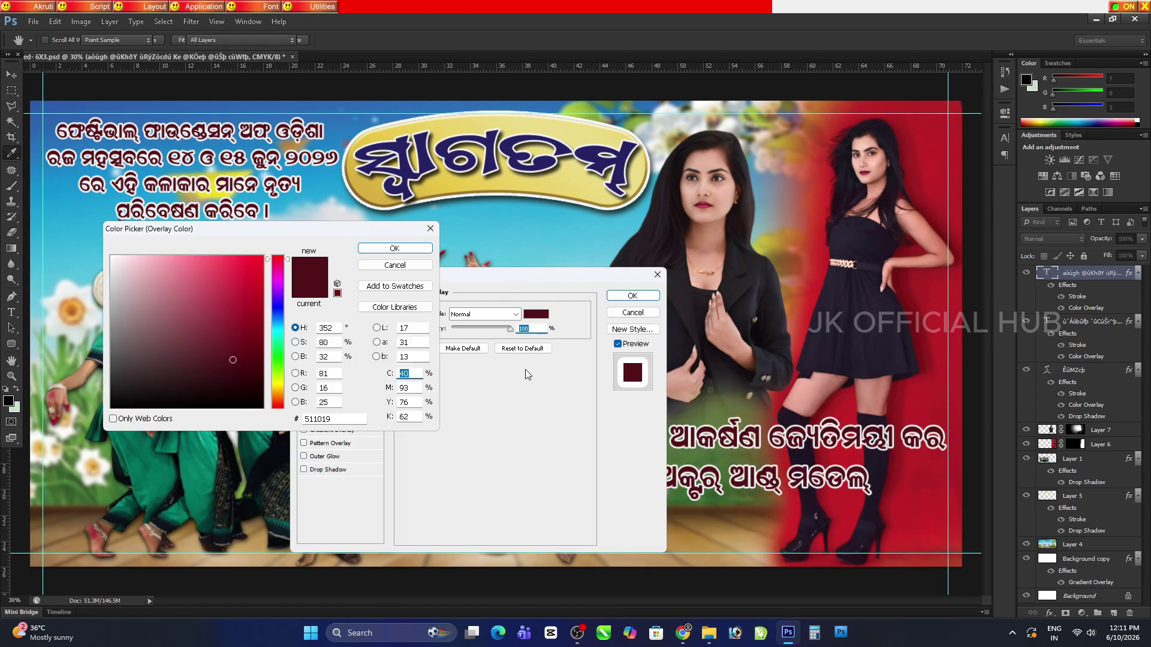
left_click(277, 357)
left_click(255, 348)
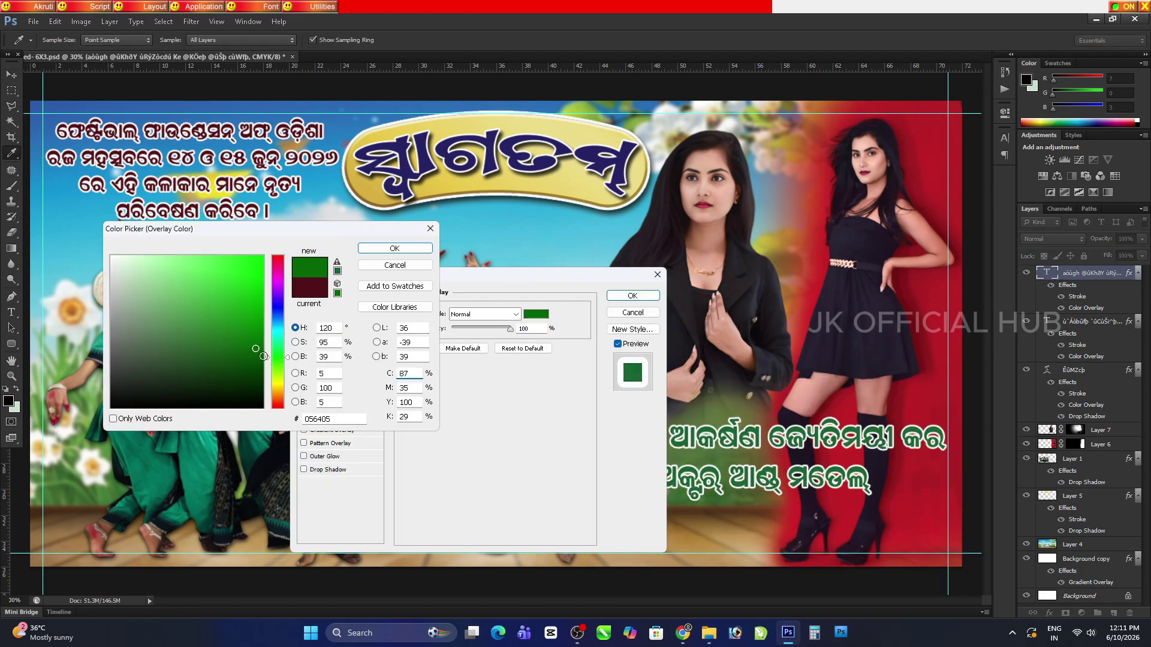
left_click(248, 388)
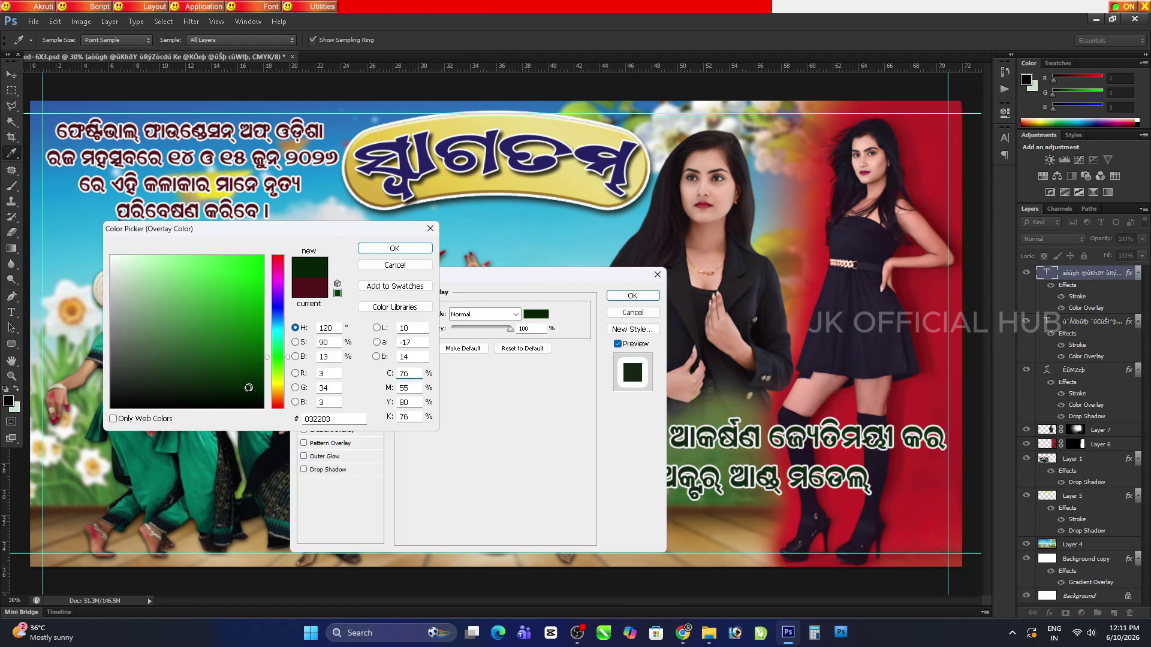
left_click(278, 303)
left_click(395, 248)
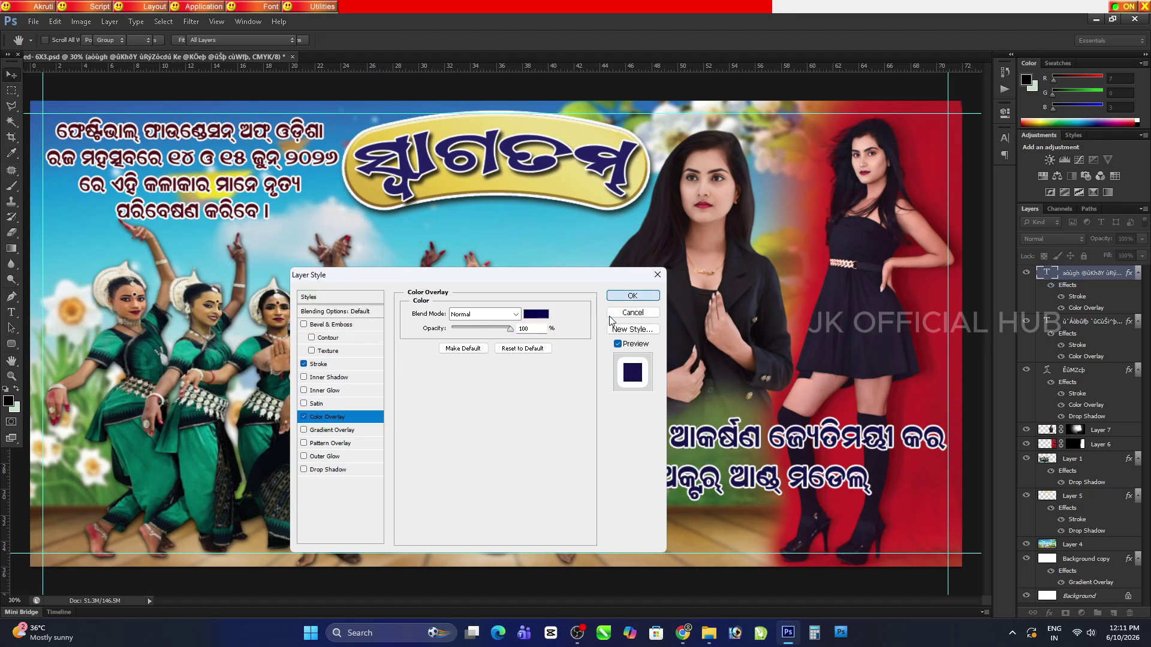
key("Return")
left_click(12, 361)
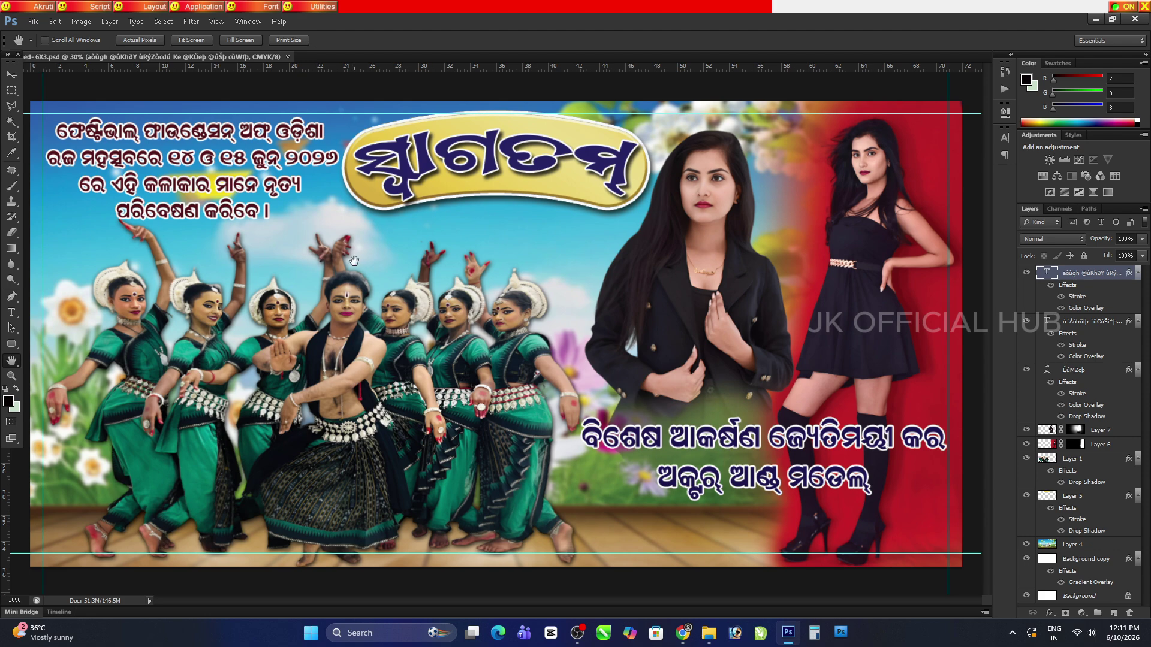
Stretch the dancers layer slightly taller upward and save the poster
key("v")
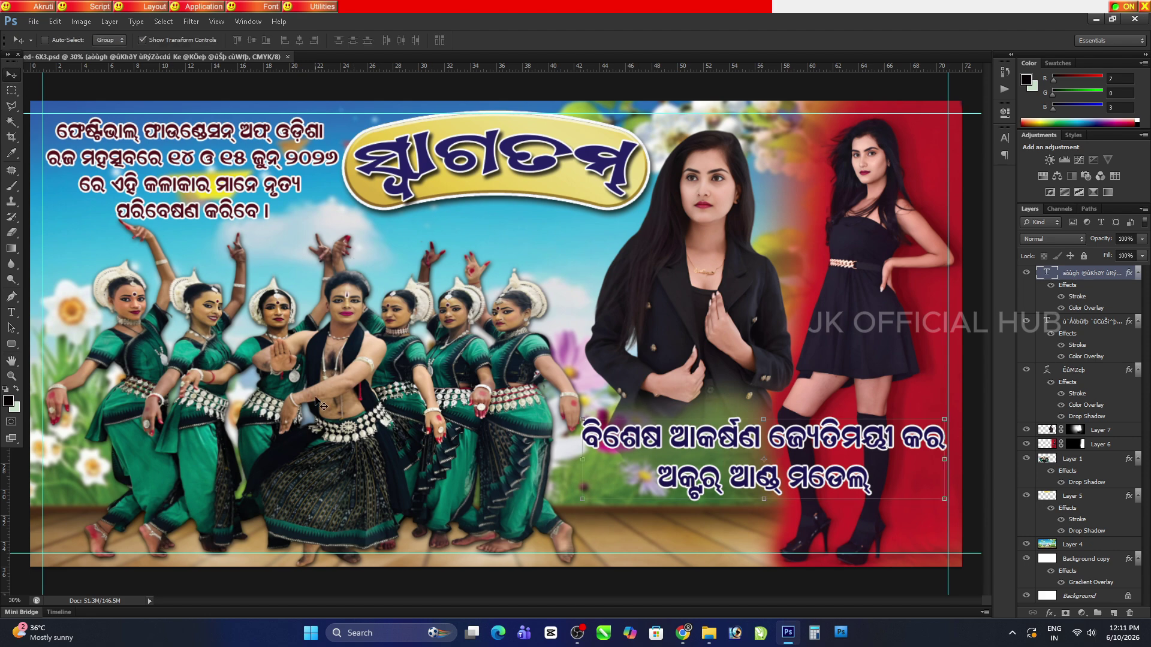
left_click(316, 232, "ctrl")
left_click_drag(314, 217, 314, 209)
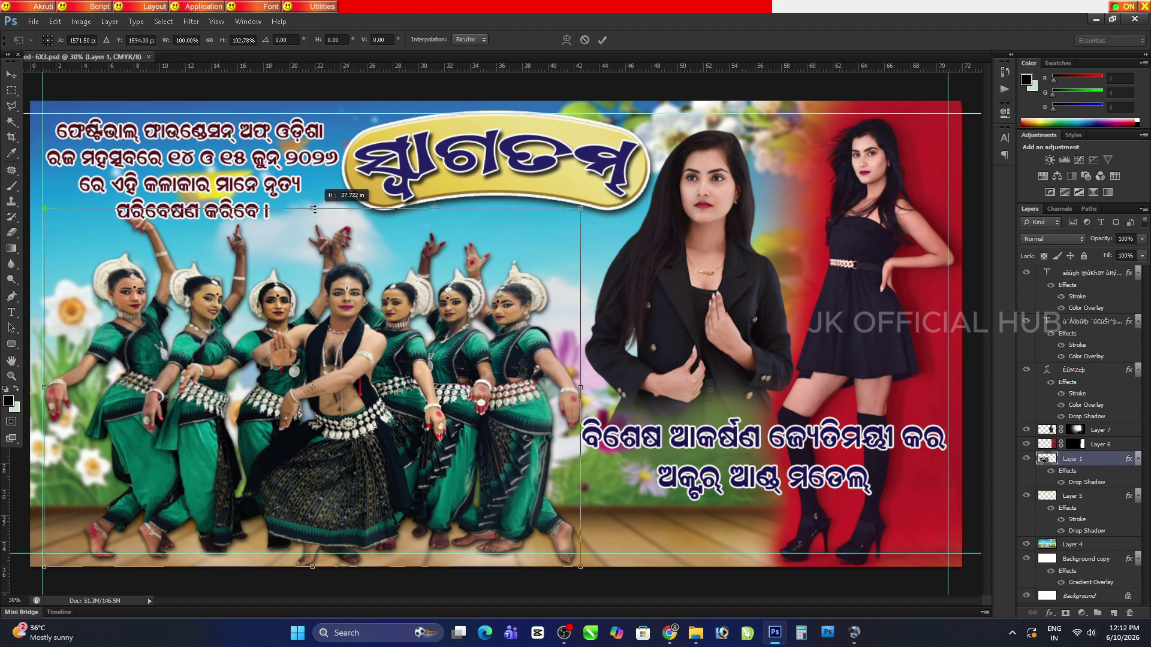
key("Return")
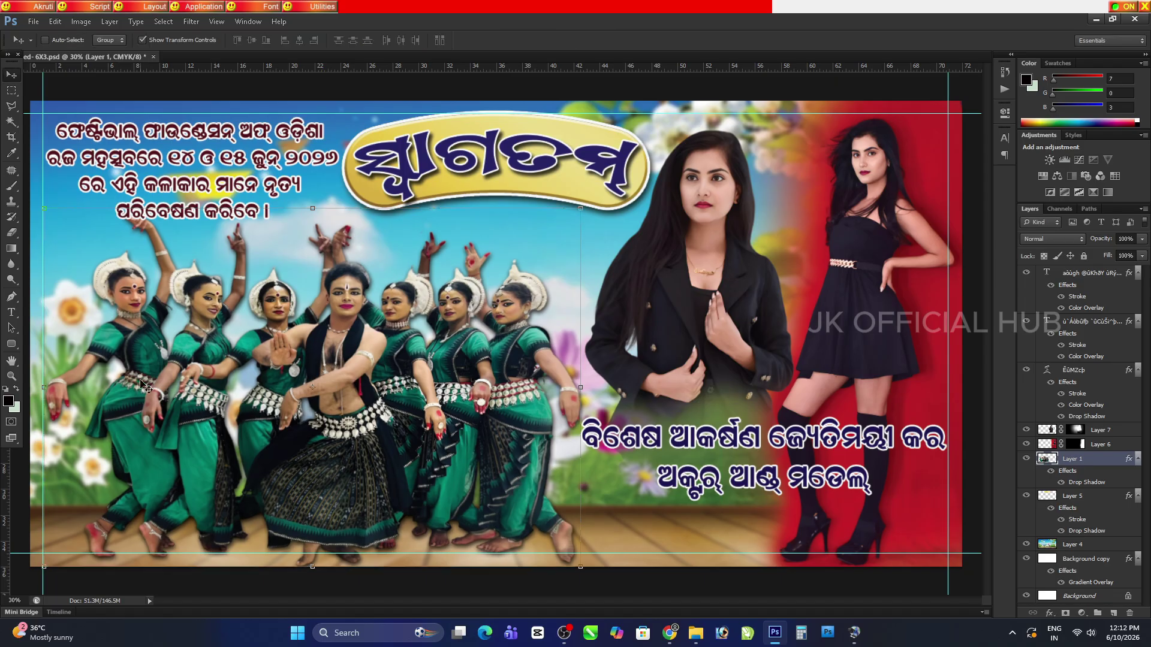
key("h")
key("ctrl+s")
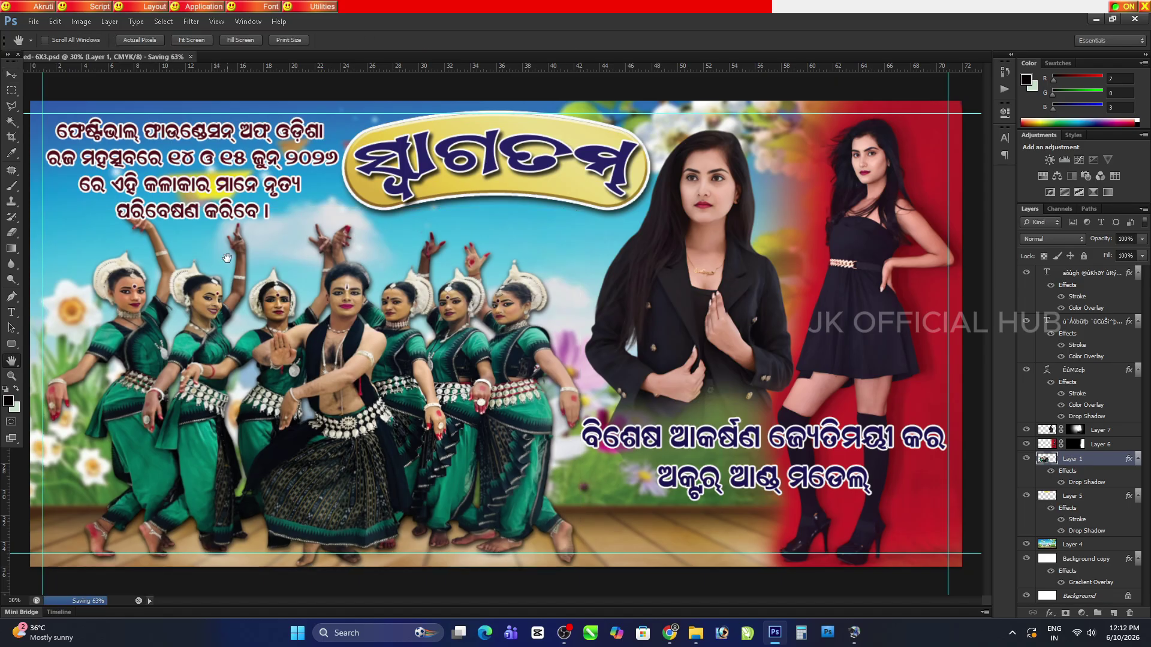
Nudge the bottom Odia caption up a few pixels
left_click(12, 76)
left_click(664, 479)
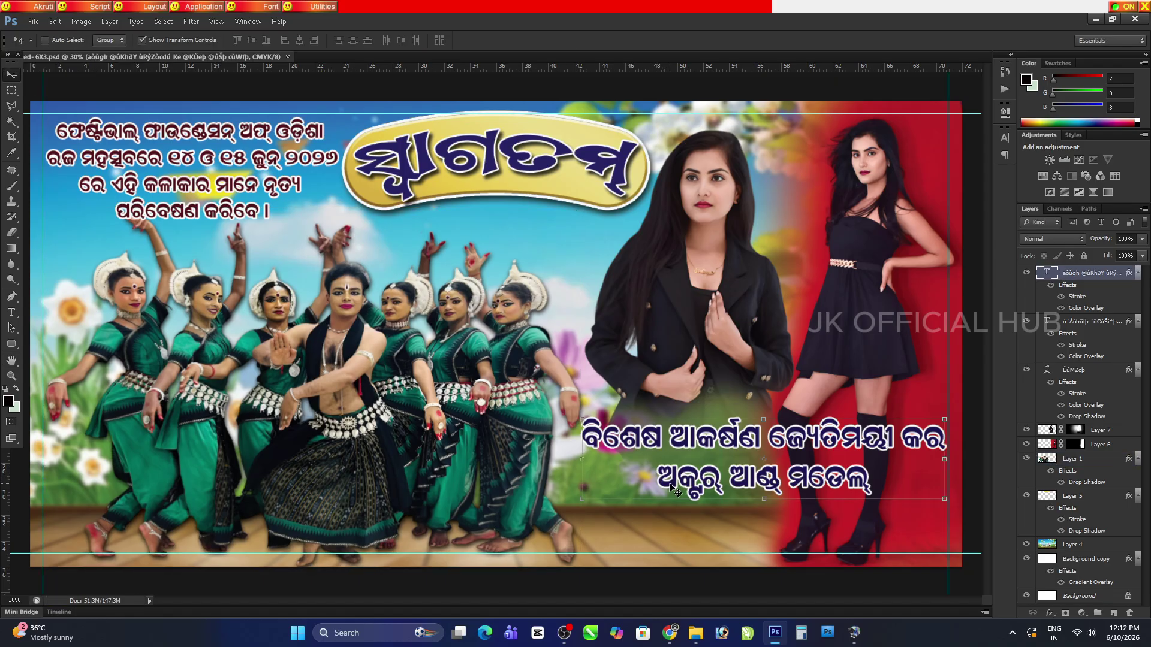
left_click_drag(692, 475, 689, 470)
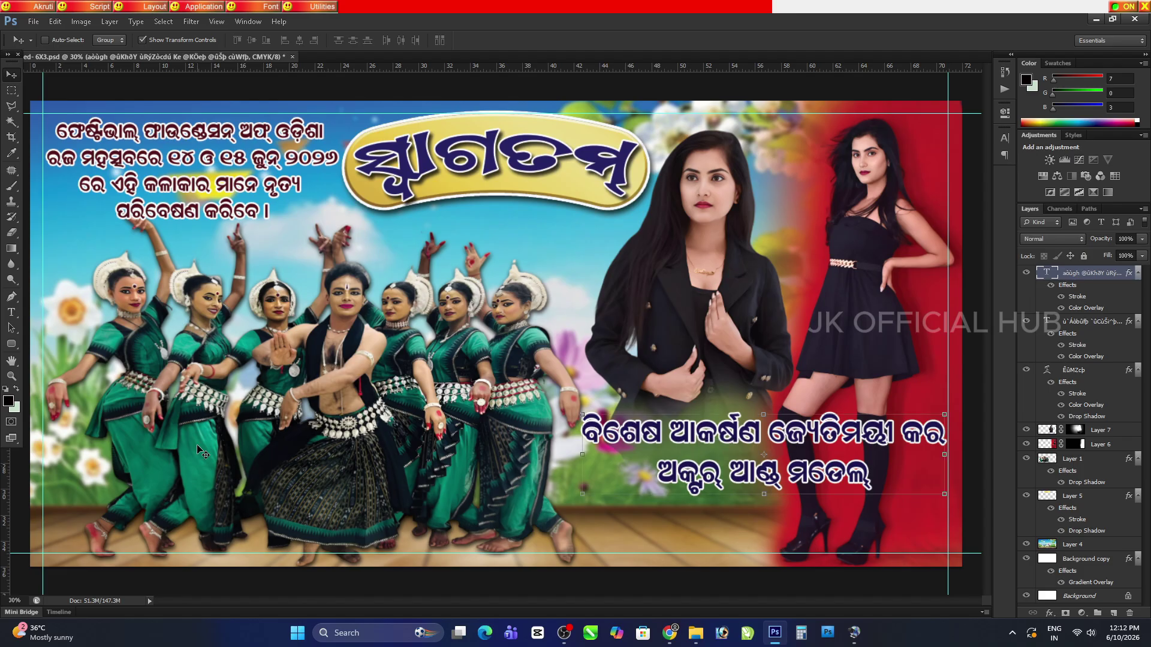
left_click(12, 361)
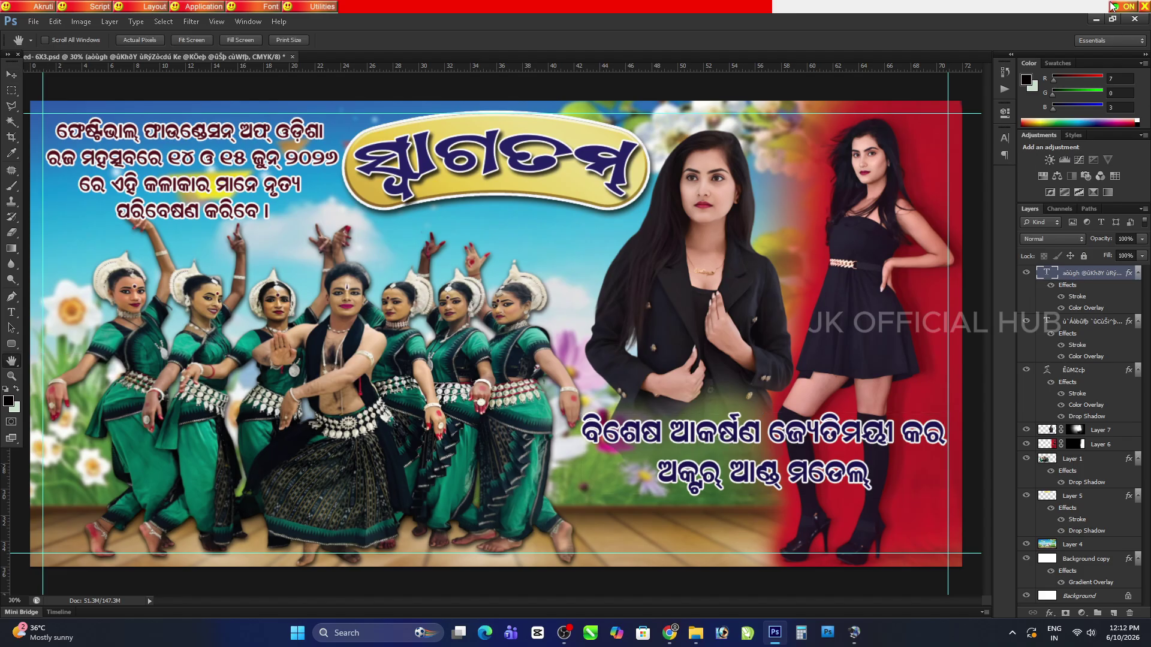
Preview the festival banner PNG in Downloads and open it in Photoshop
left_click(1096, 19)
left_click(702, 412)
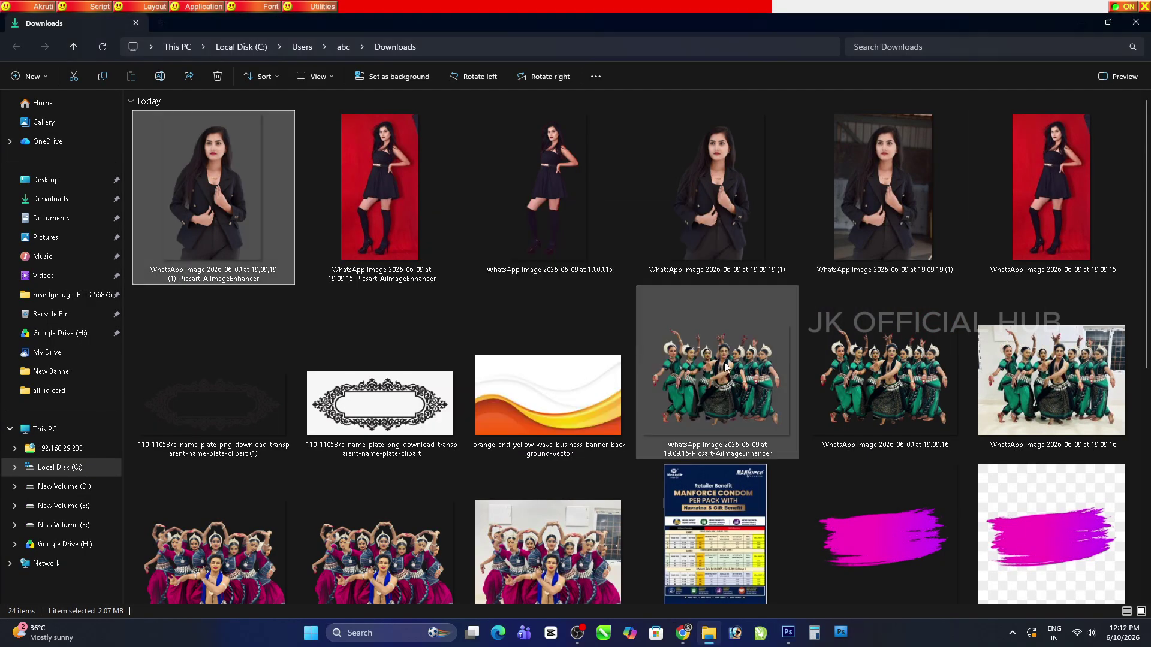
scroll(628, 410, "down", 5)
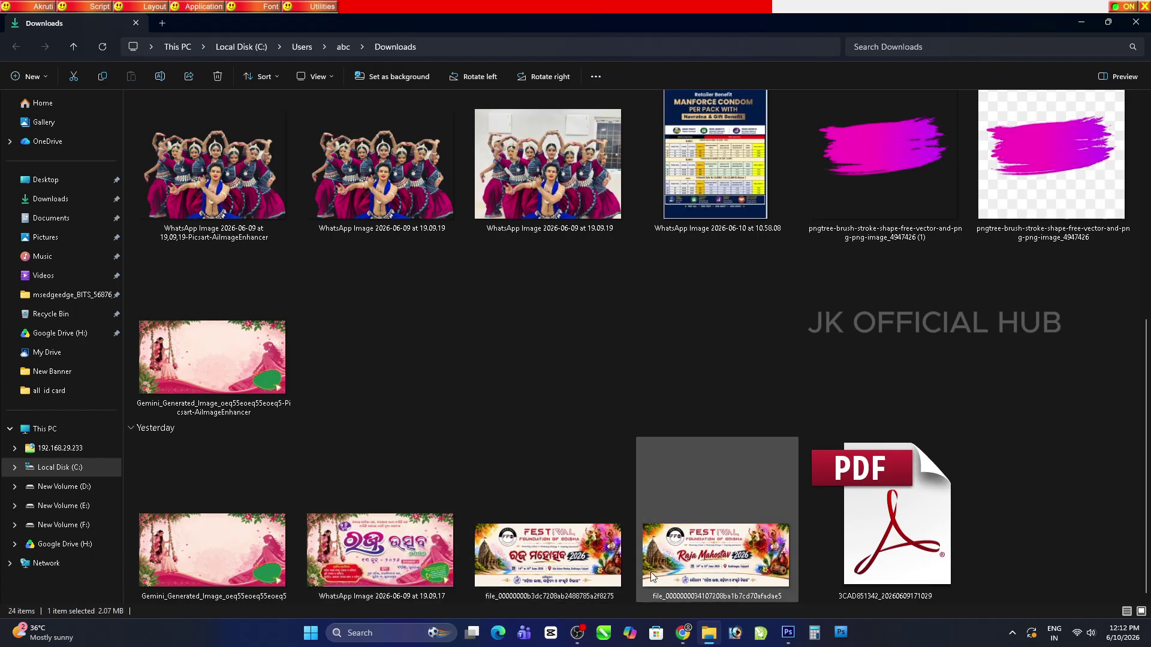
right_click(536, 560)
left_click(568, 212)
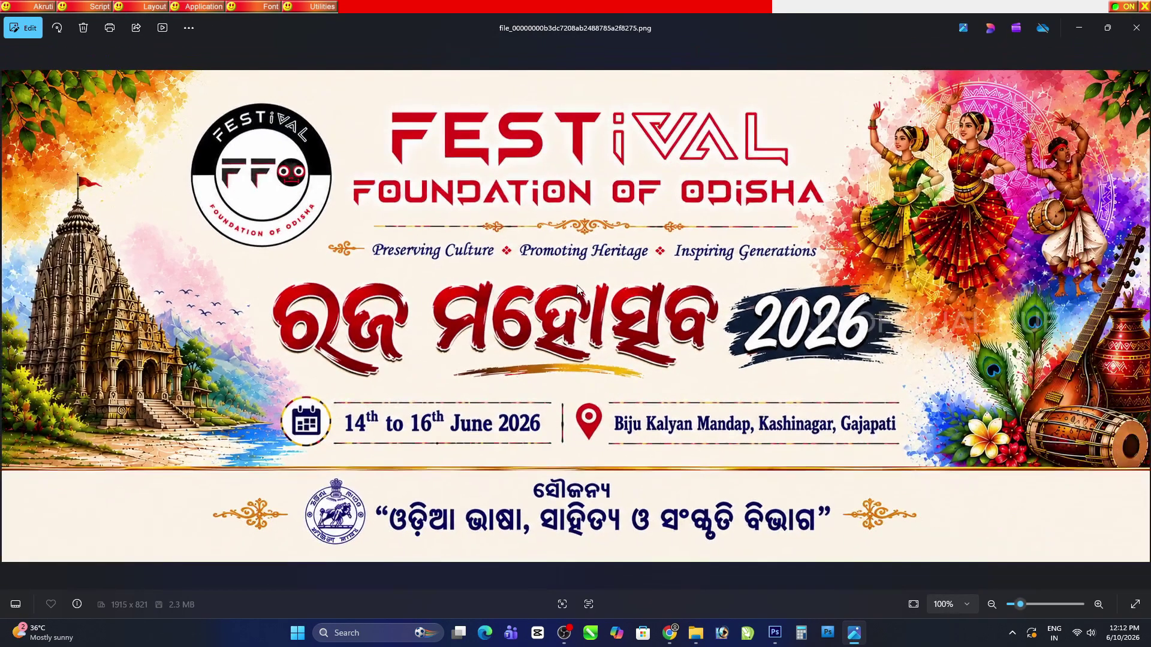
left_click(1136, 27)
left_click_drag(540, 539, 439, 58)
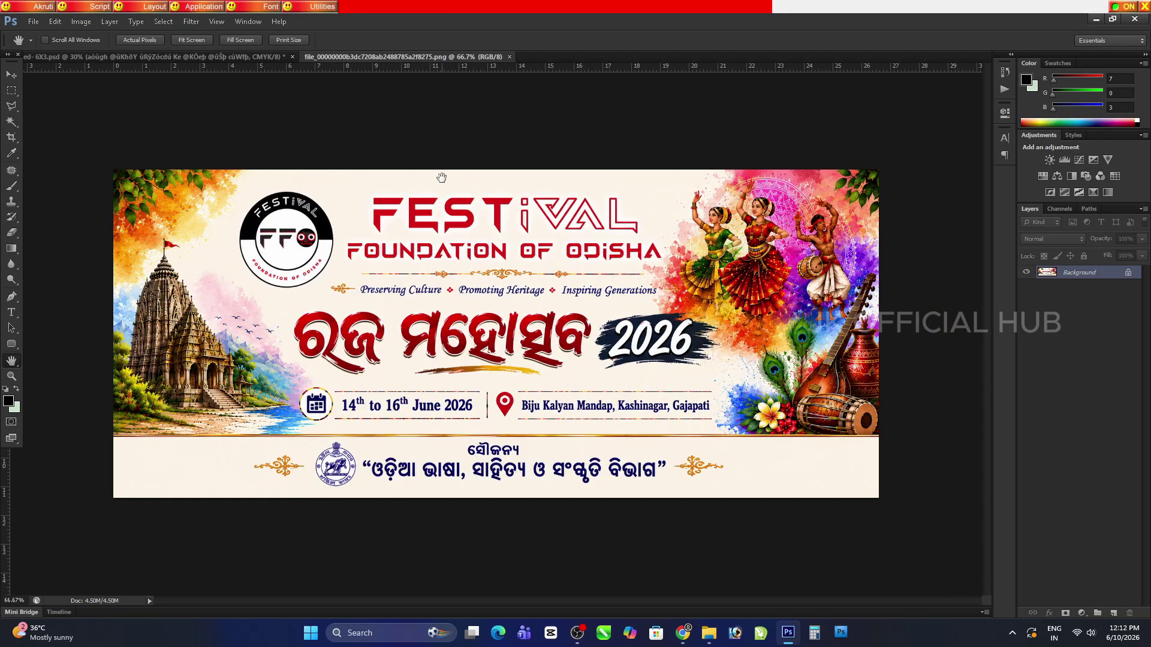
Marquee-select the banner's bottom sponsor strip with the emblem and drag it to the poster
left_click(11, 90)
key("ctrl+plus")
scroll(149, 414, "down", 3)
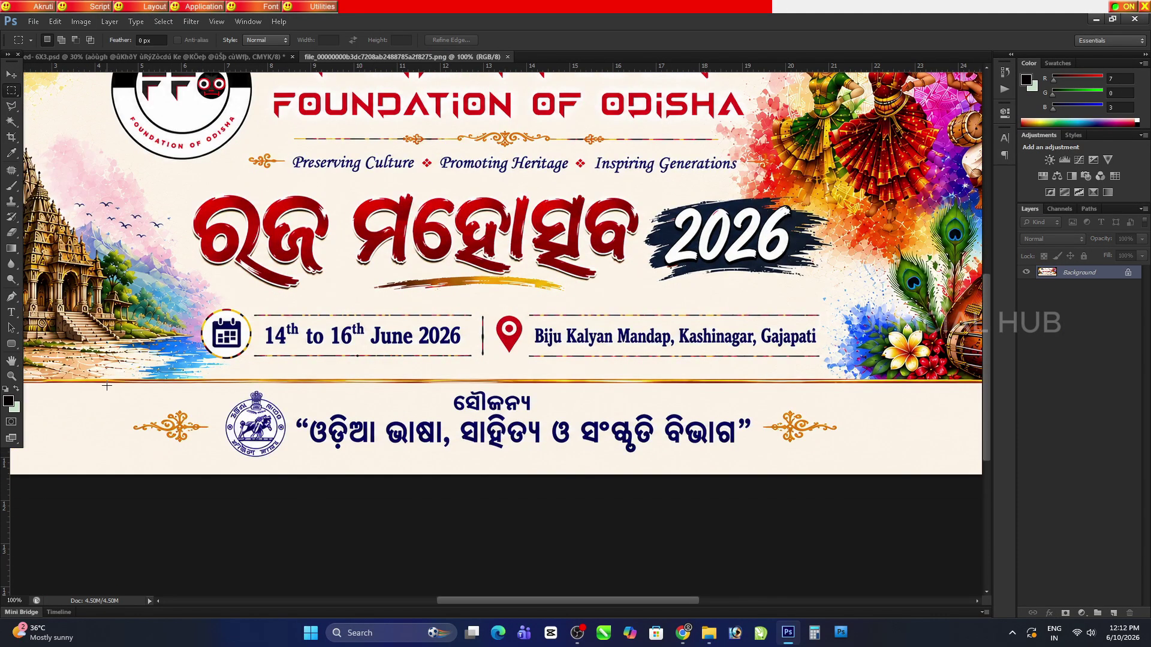
left_click_drag(108, 385, 857, 477)
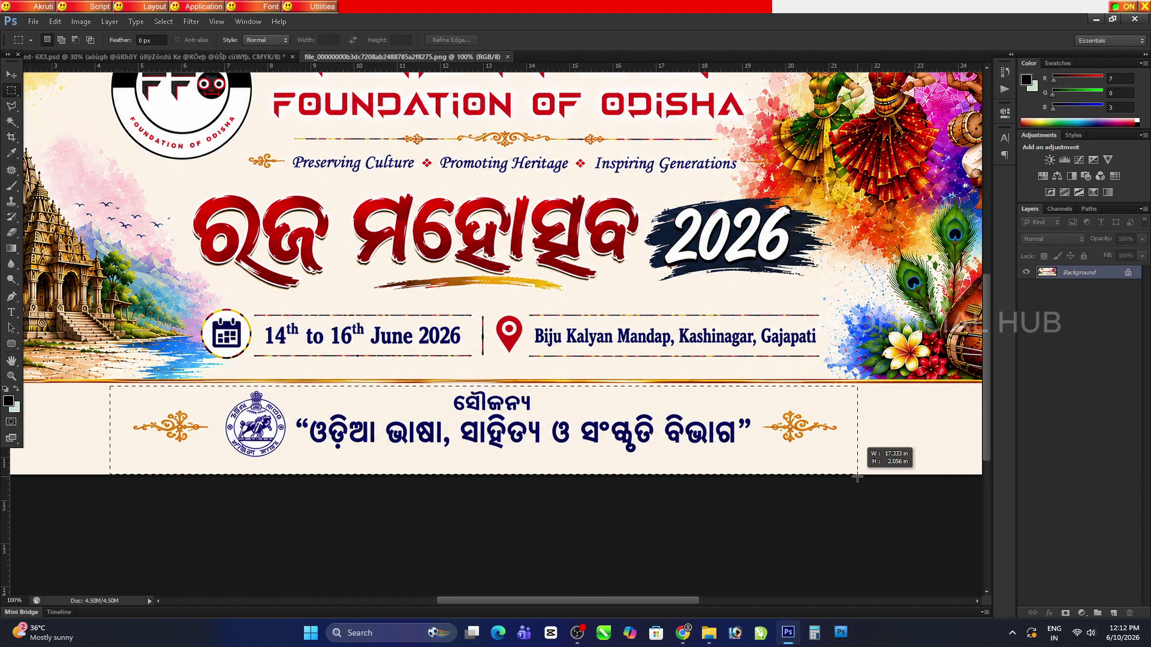
key("v")
left_click_drag(779, 444, 148, 187)
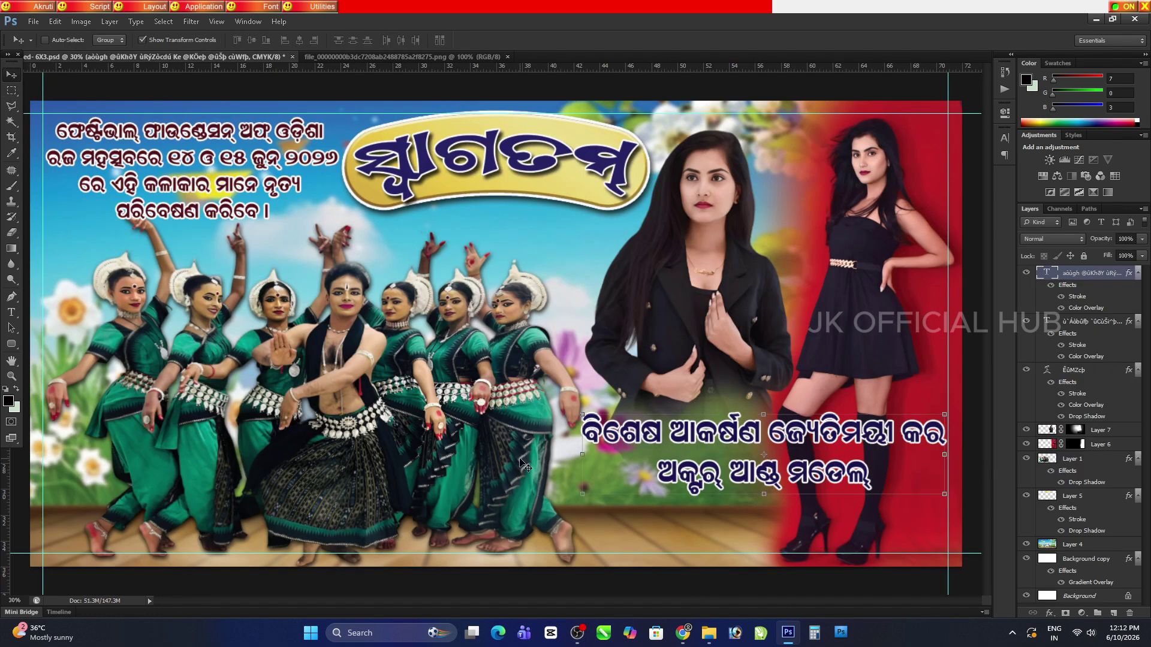
Drop the sponsor strip into the poster, enlarged at the bottom right
left_click_drag(525, 466, 525, 466)
left_click_drag(392, 324, 501, 527)
key("Return")
left_click(12, 360)
left_click(149, 373)
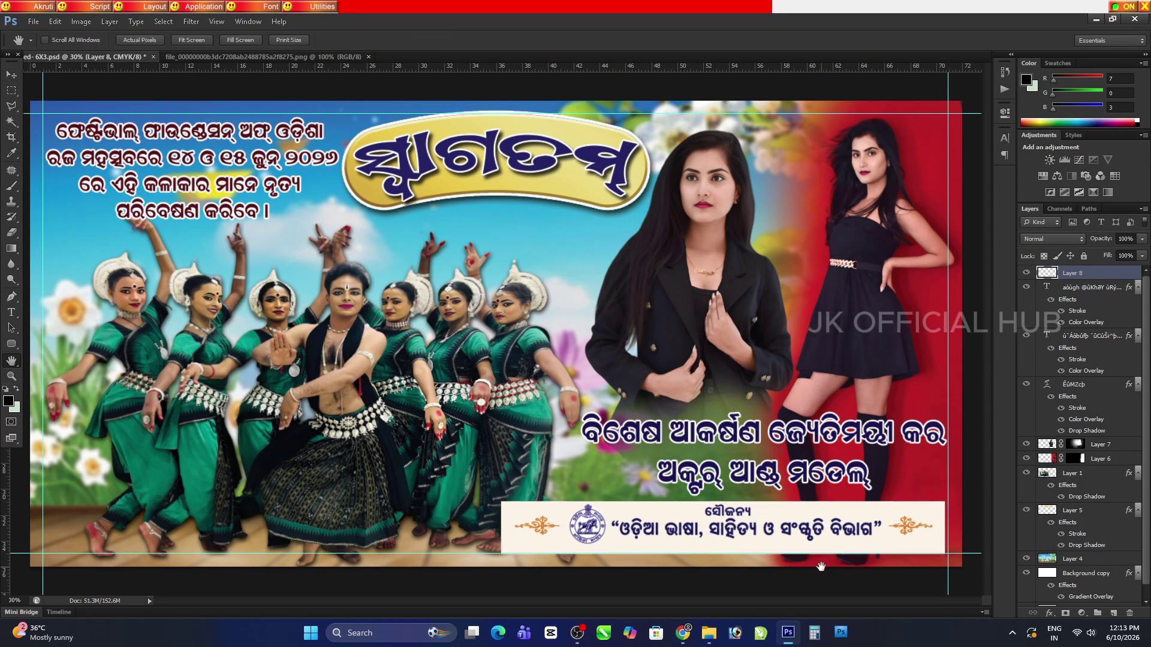
key("ctrl+plus")
key("ctrl+plus")
Scale the sponsor strip down slightly, raise its top edge, and widen it rightward
left_click(10, 76)
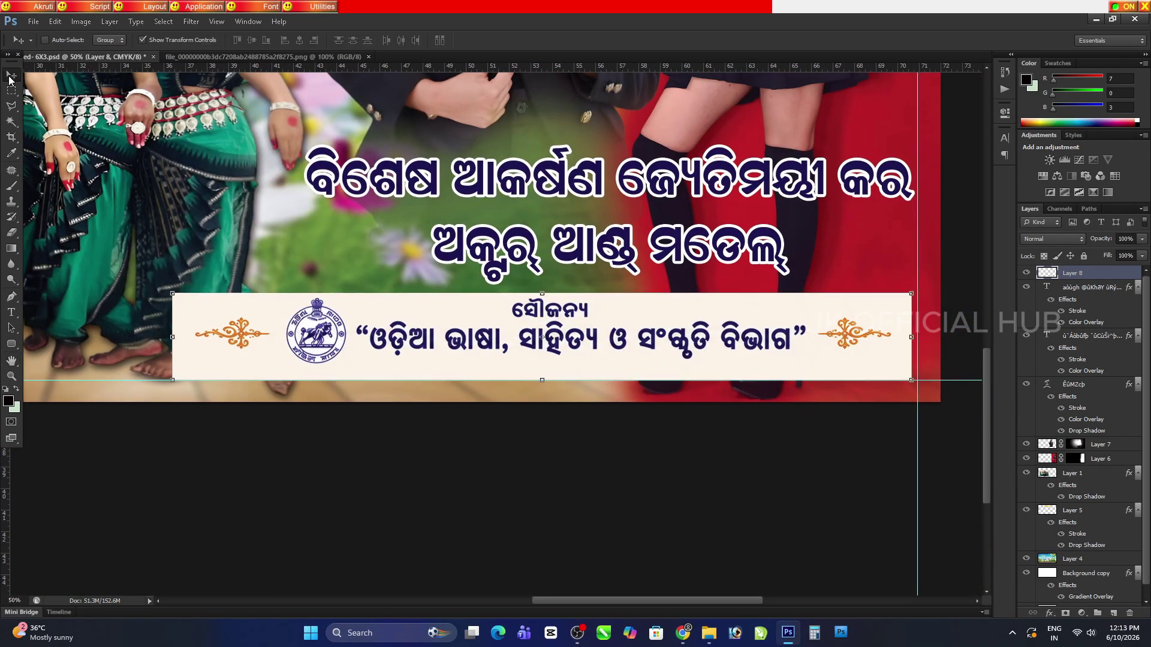
left_click_drag(181, 293, 309, 309)
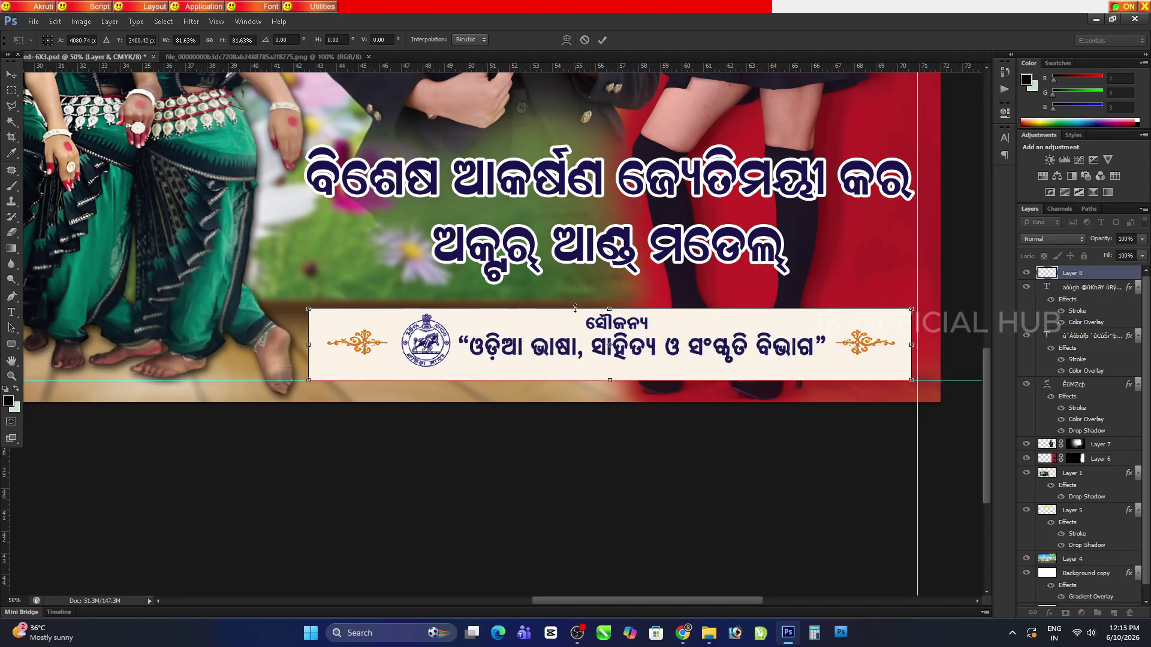
left_click_drag(617, 309, 616, 303)
key("Return")
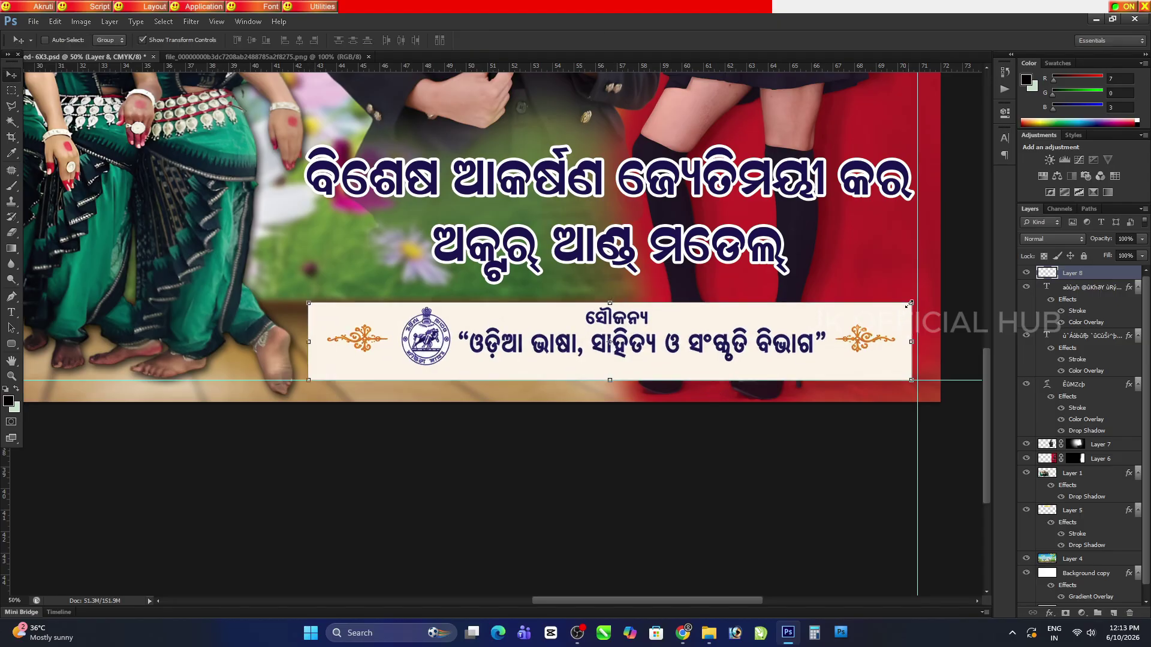
left_click_drag(909, 304, 918, 301)
key("Return")
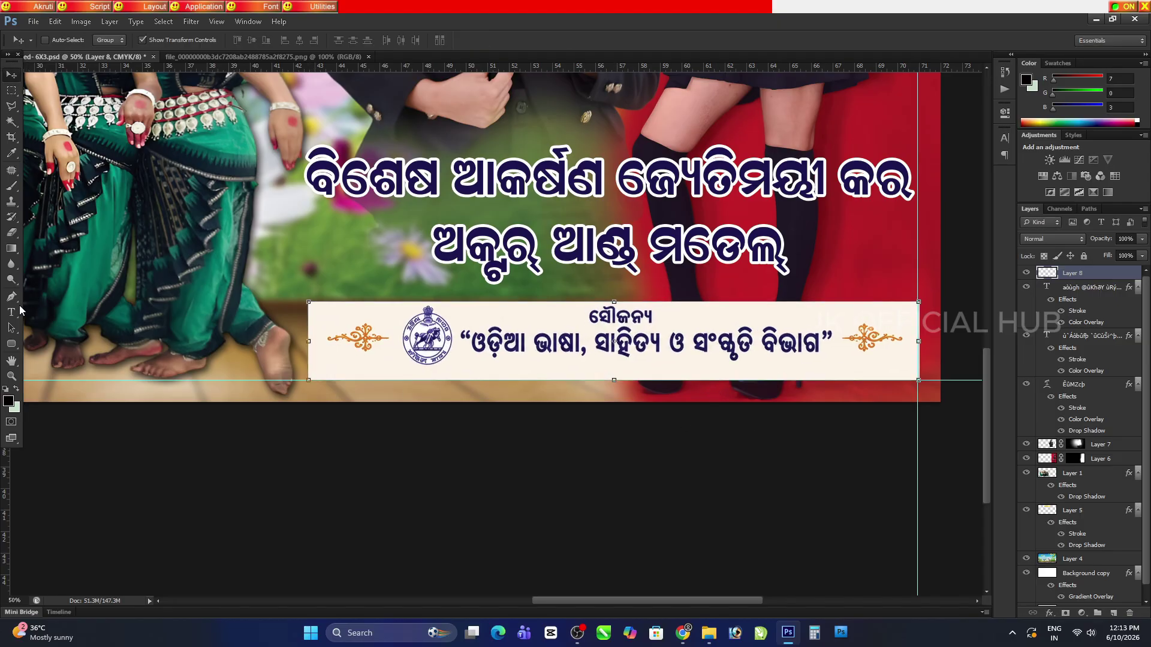
key("h")
scroll(672, 489, "down", 2)
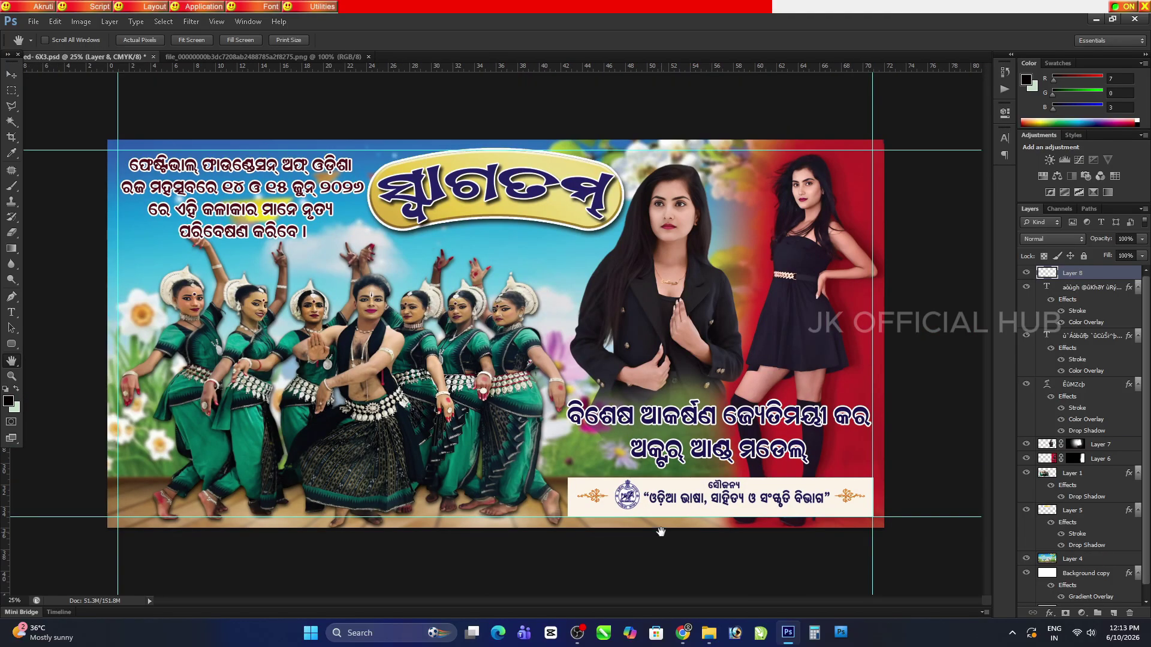
Close the reference Raja Mahotsav banner, stretch the strip wider to the right, and save
left_click(307, 56)
left_click(368, 56)
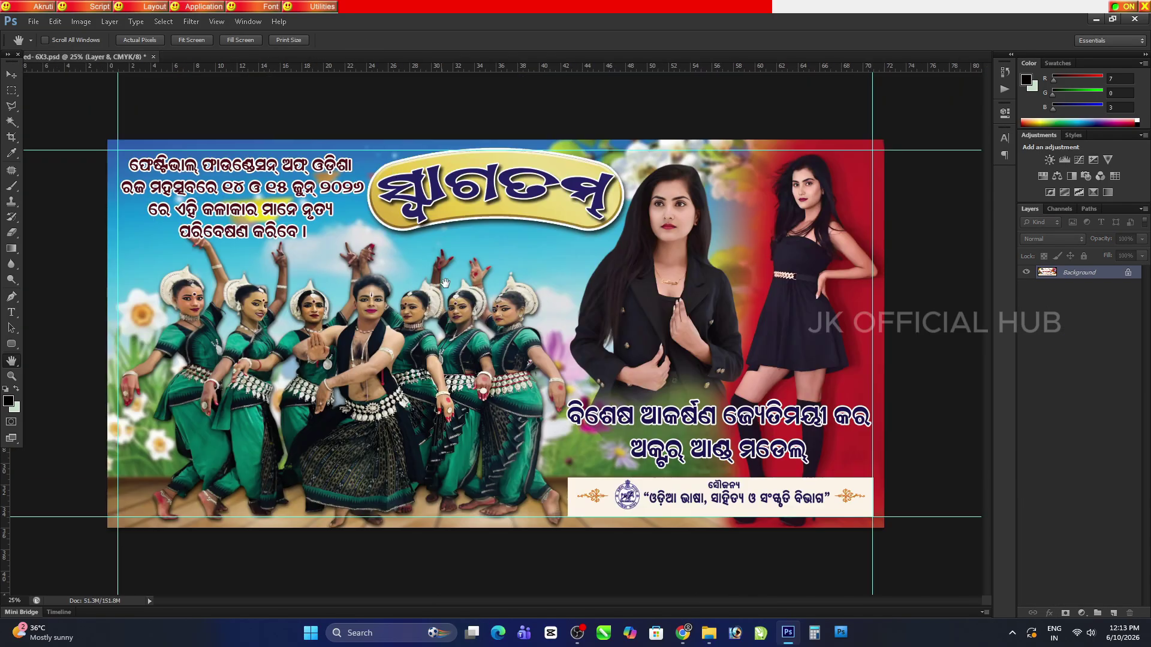
key("v")
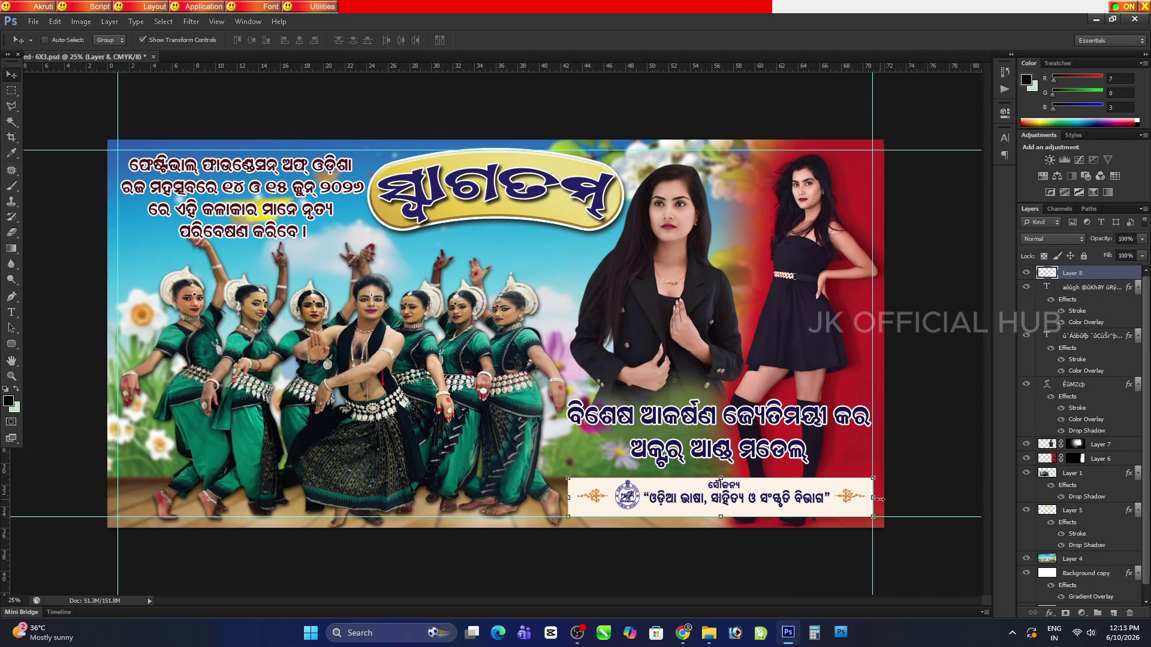
left_click_drag(879, 499, 885, 498)
key("Return")
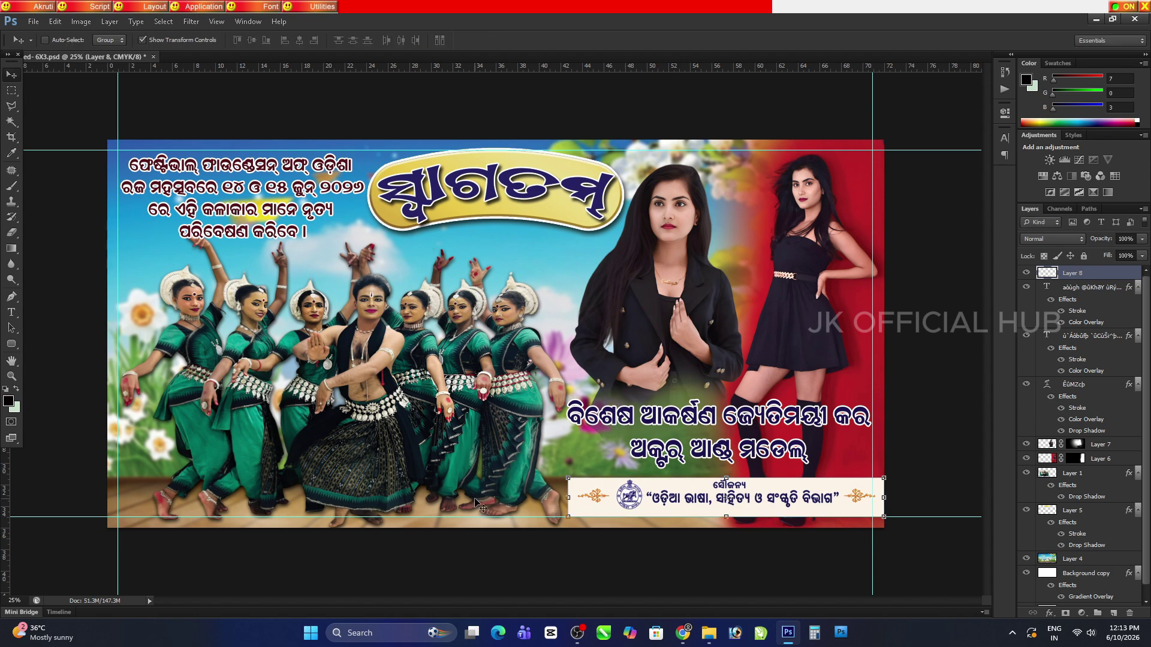
key("h")
key("ctrl+s")
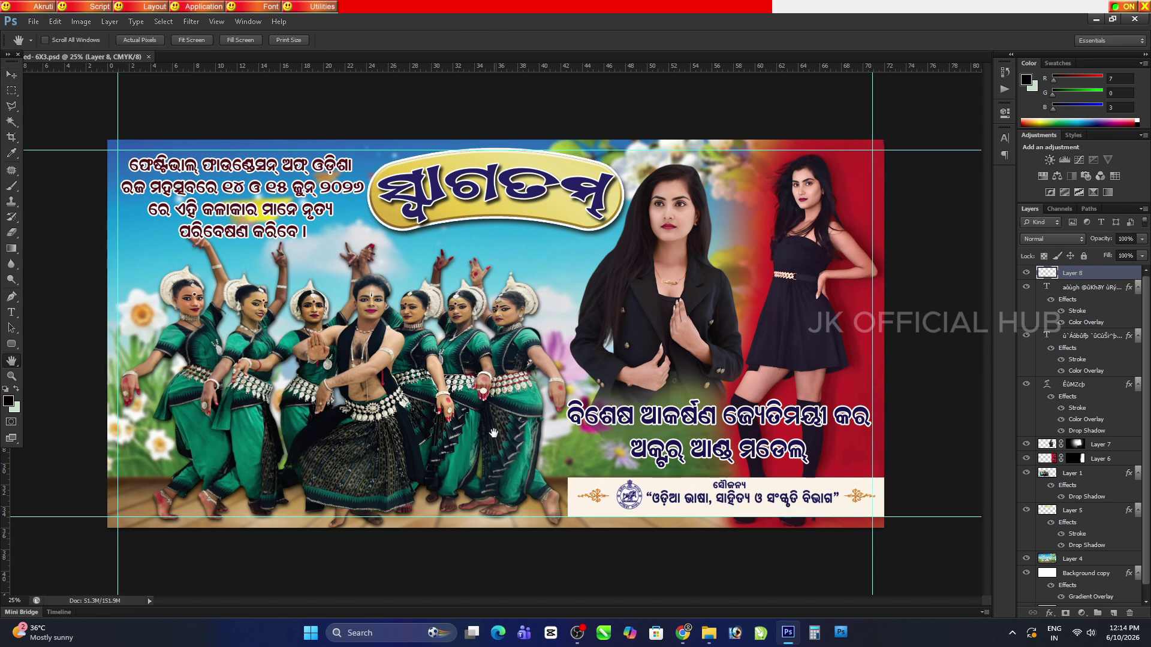
Zoom in and stretch the sponsor strip's left edge outward
left_click(494, 433, "ctrl")
left_click_drag(494, 433, 413, 367)
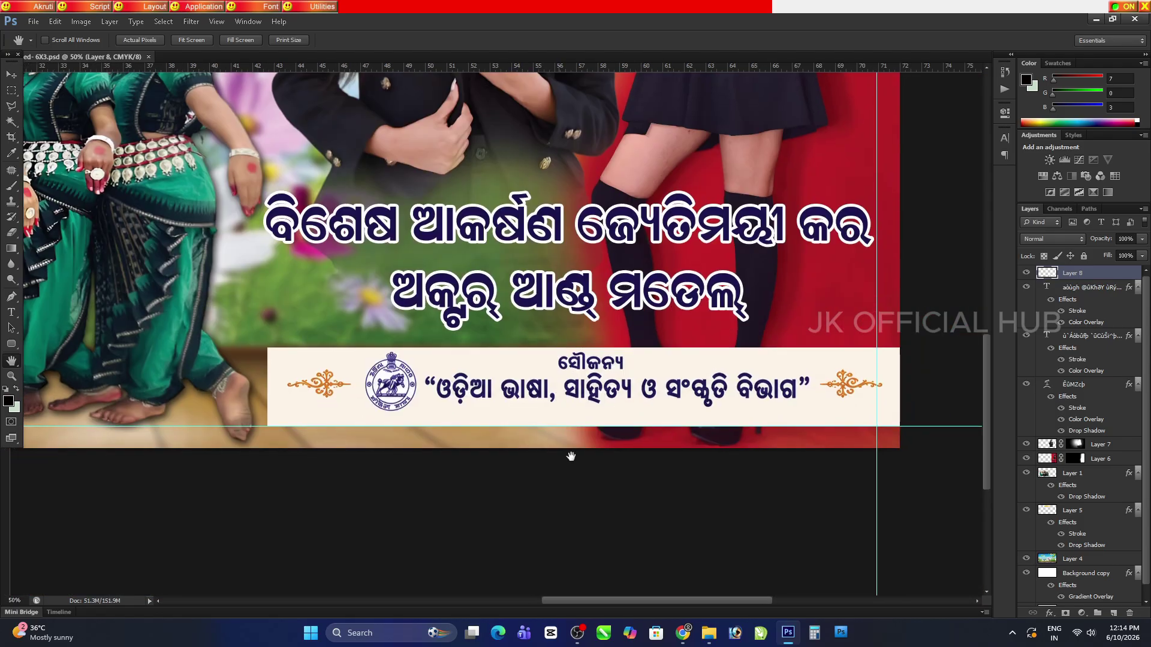
left_click(11, 75)
left_click_drag(268, 387, 259, 388)
key("Return")
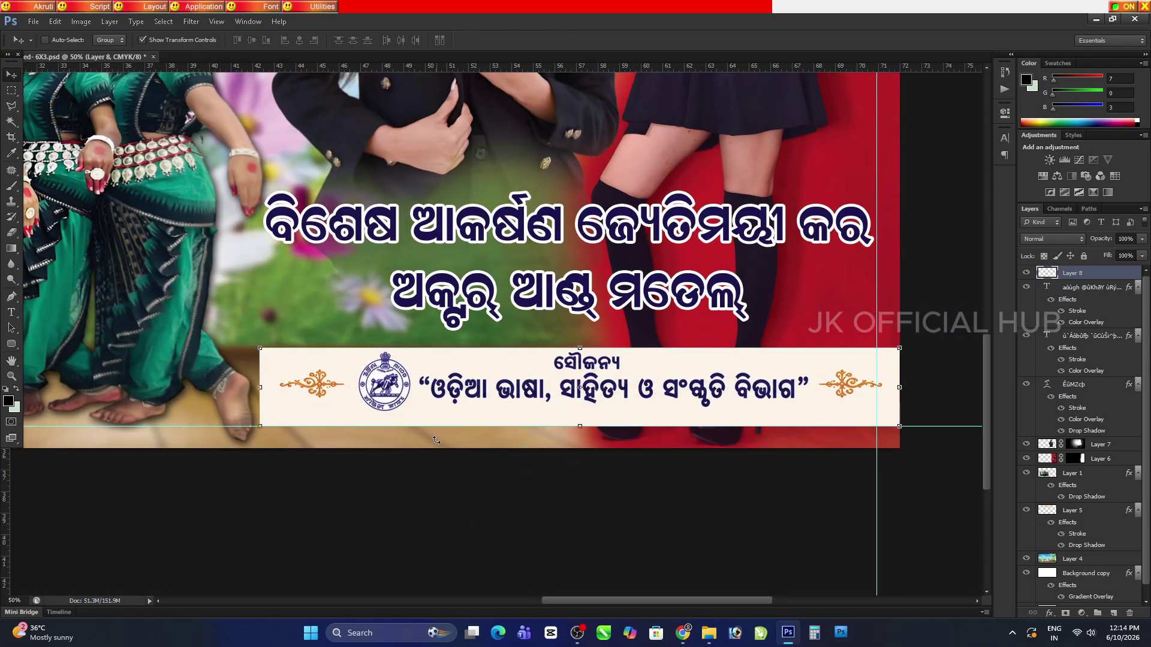
left_click(12, 361)
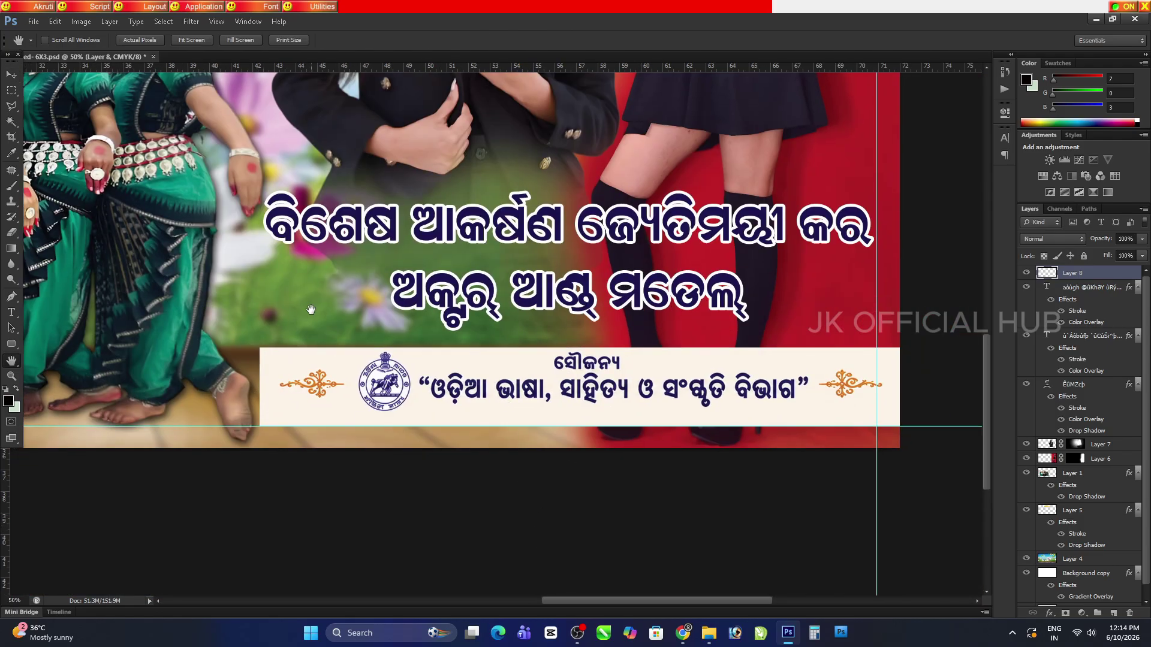
Bring 'Odisha govt logo' from the LOGO folder in File Explorer into Photoshop
left_click(1095, 19)
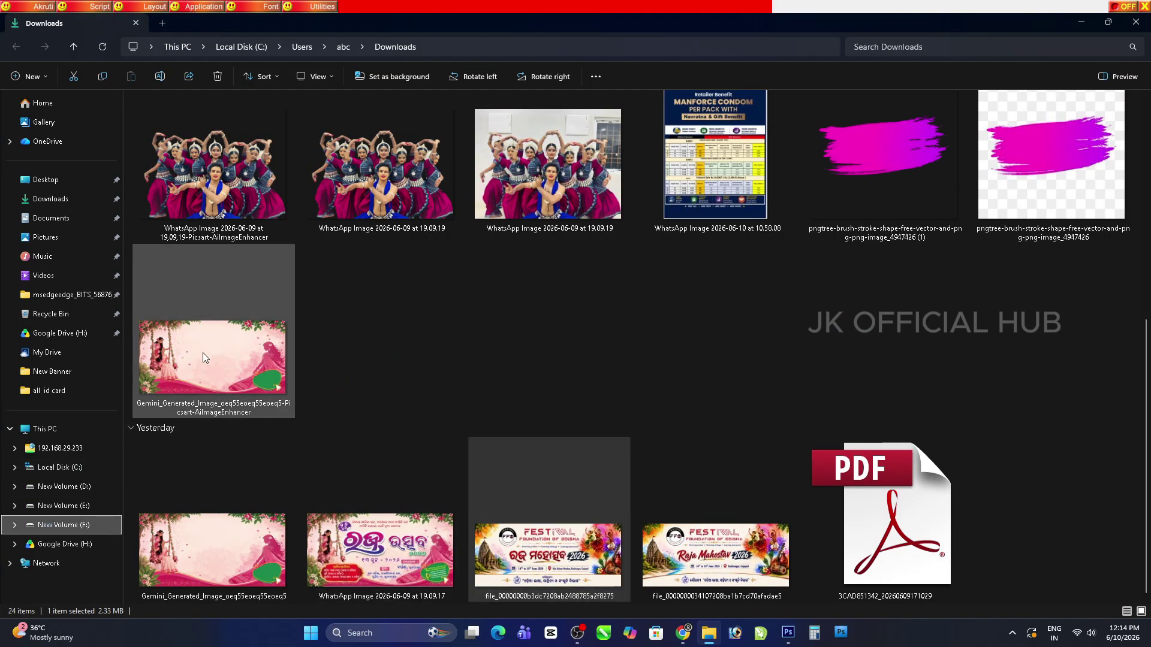
double_click(275, 141)
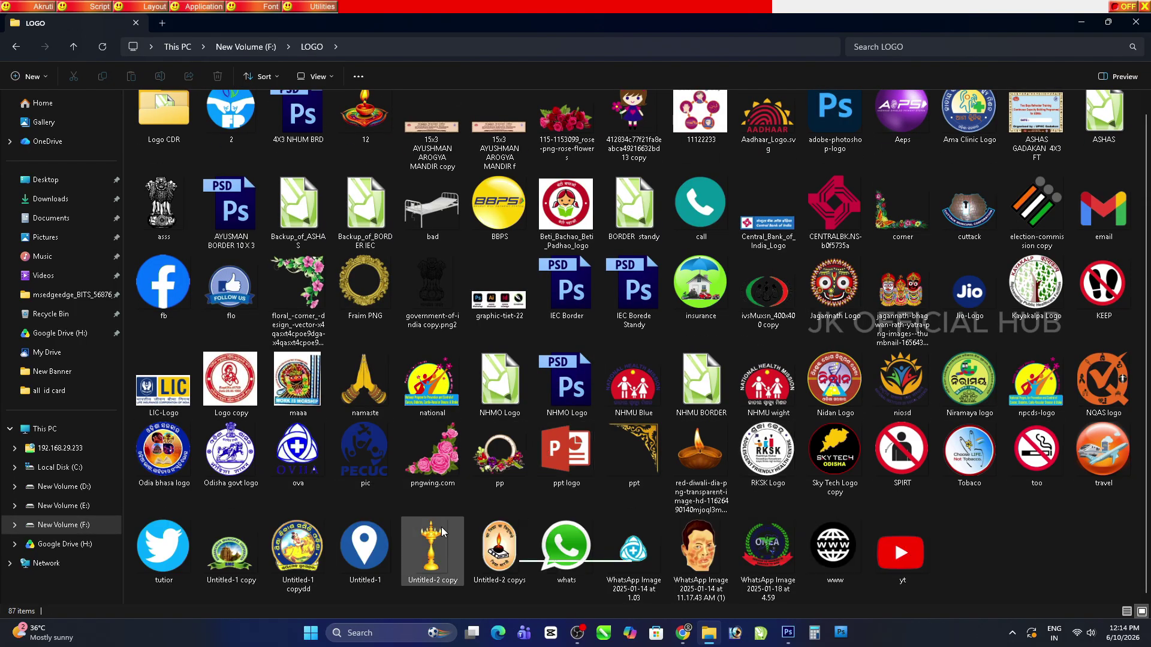
left_click_drag(231, 451, 378, 78)
Copy the logo into the banner document and shrink it below the models' caption
left_click_drag(312, 168, 339, 287)
key("ctrl+minus")
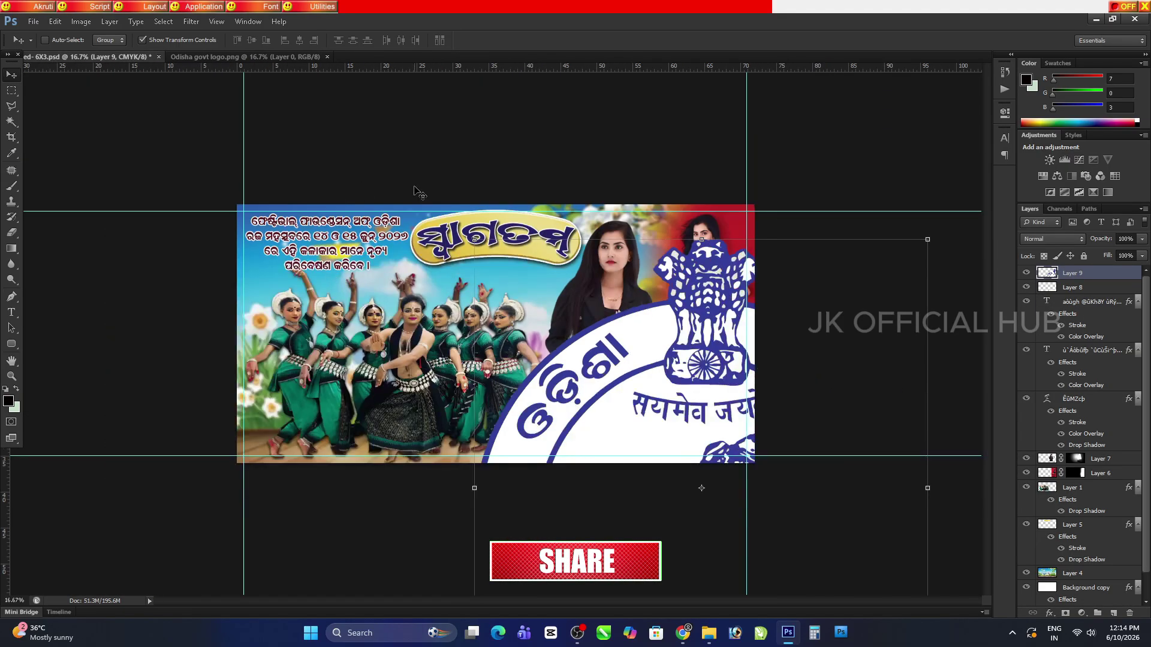
left_click_drag(474, 239, 543, 410)
left_click_drag(702, 566, 639, 516)
key("Return")
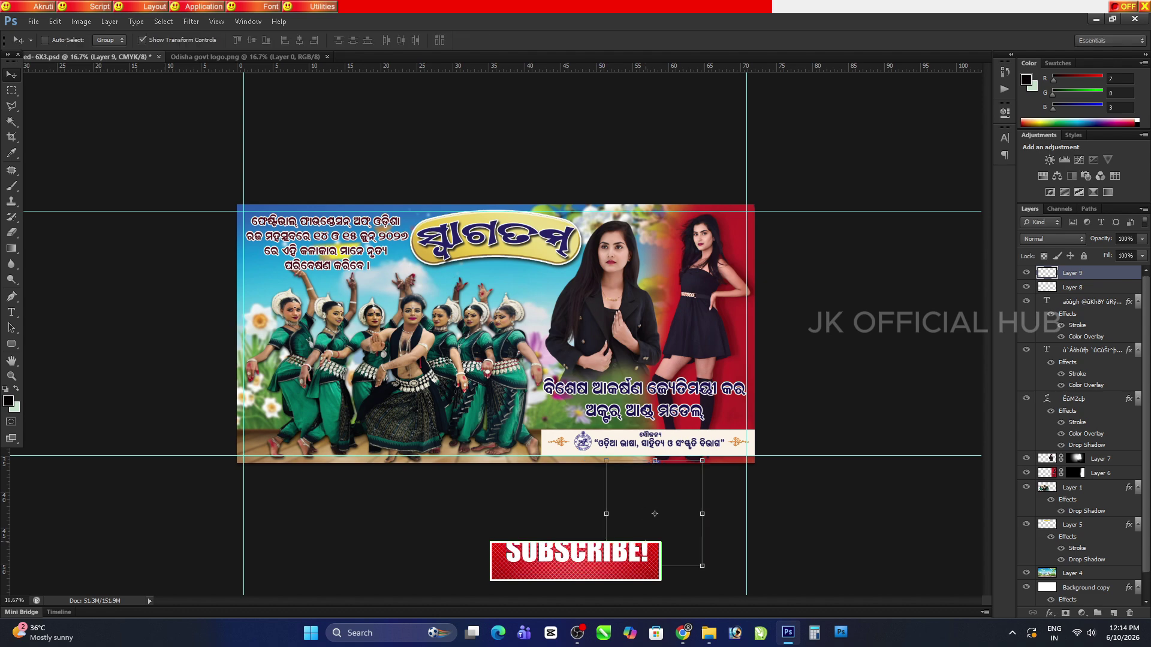
Resize the logo again and move it up onto the sponsor strip
key("ctrl+plus")
key("ctrl+plus")
scroll(574, 408, "down", 3)
left_click_drag(590, 354, 688, 461)
key("Return")
left_click_drag(691, 551, 632, 470)
key("ctrl+plus")
key("ctrl+plus")
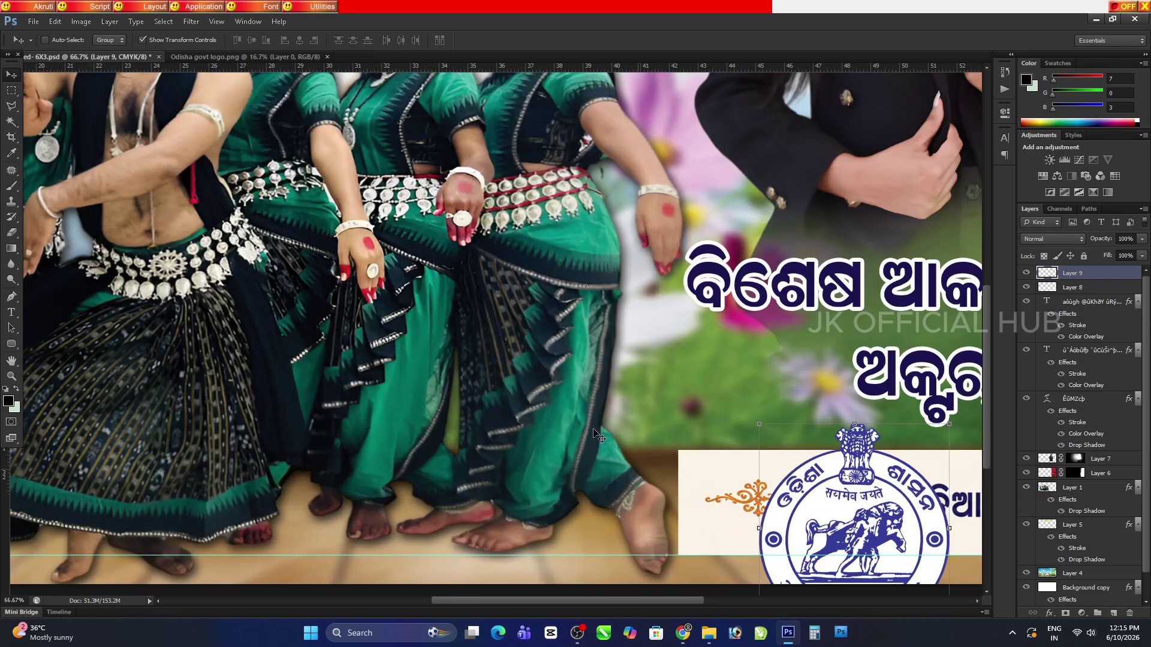
left_click_drag(582, 506, 223, 284)
Scale the logo down to about 46% and fit it over the old emblem
key("ctrl+t")
left_click_drag(403, 272, 470, 343)
left_click_drag(473, 391, 434, 357)
left_click_drag(552, 444, 517, 427)
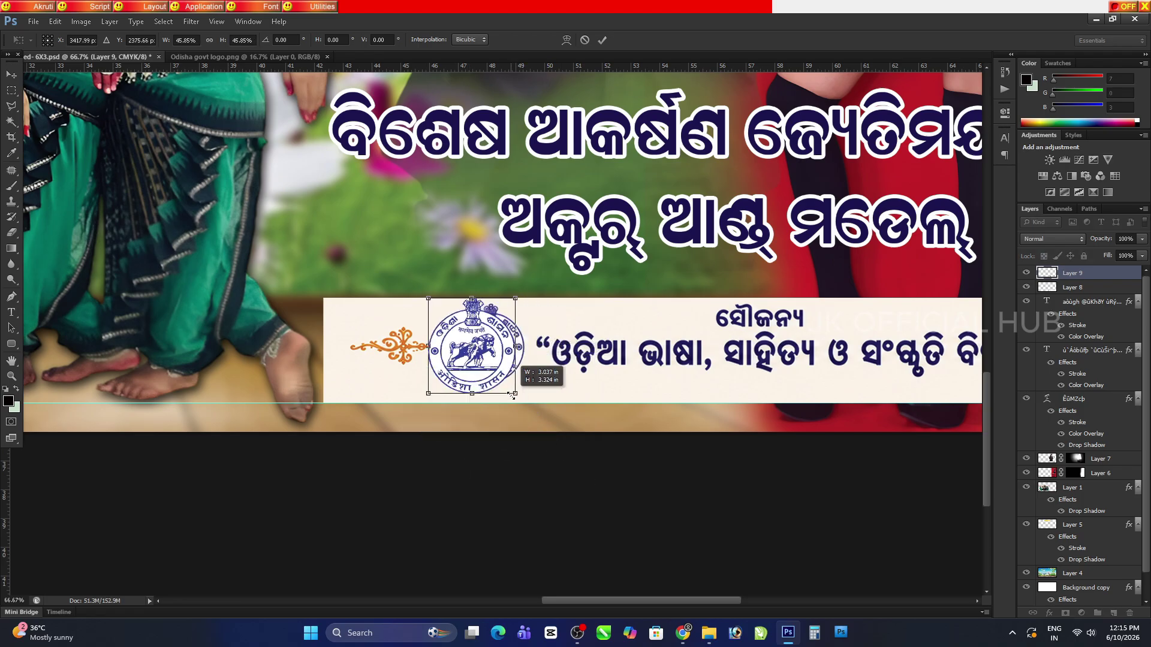
key("Return")
scroll(451, 329, "up", 1)
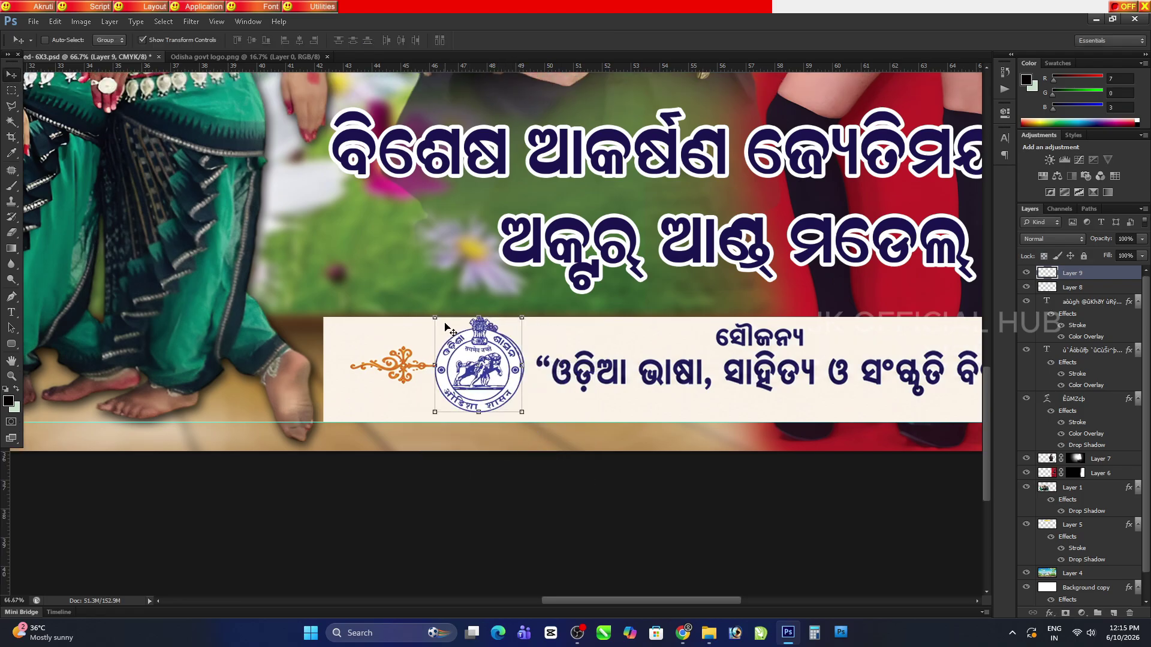
left_click_drag(429, 318, 450, 334)
key("Return")
scroll(487, 371, "up", 2)
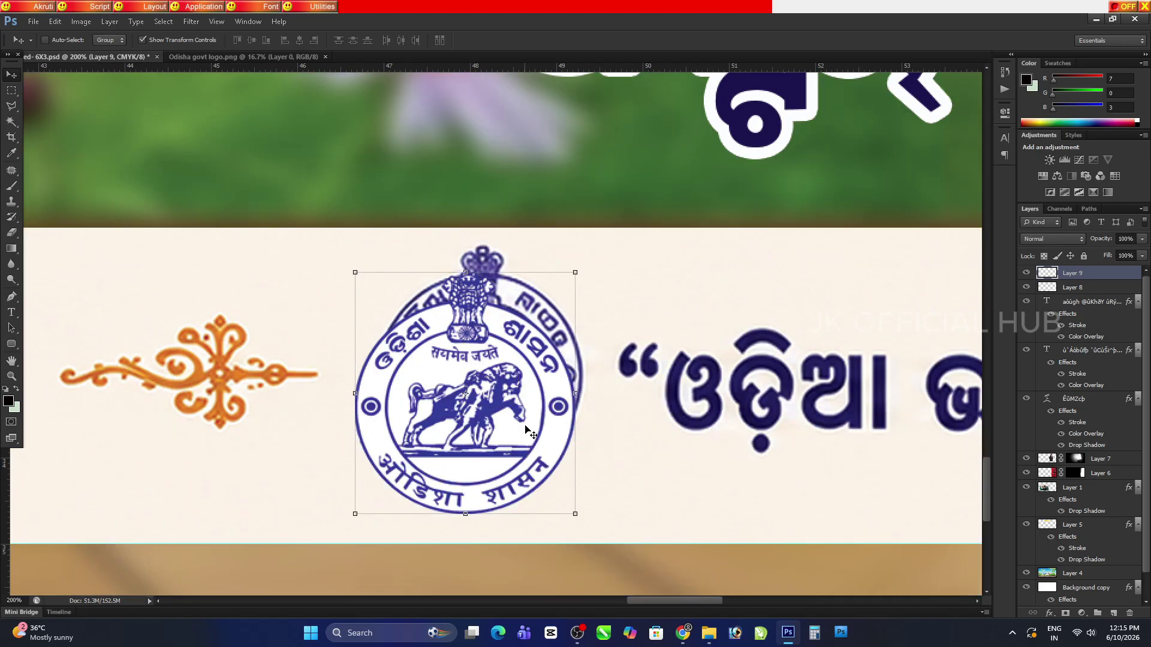
left_click_drag(530, 428, 541, 417)
scroll(1073, 509, "down", 1)
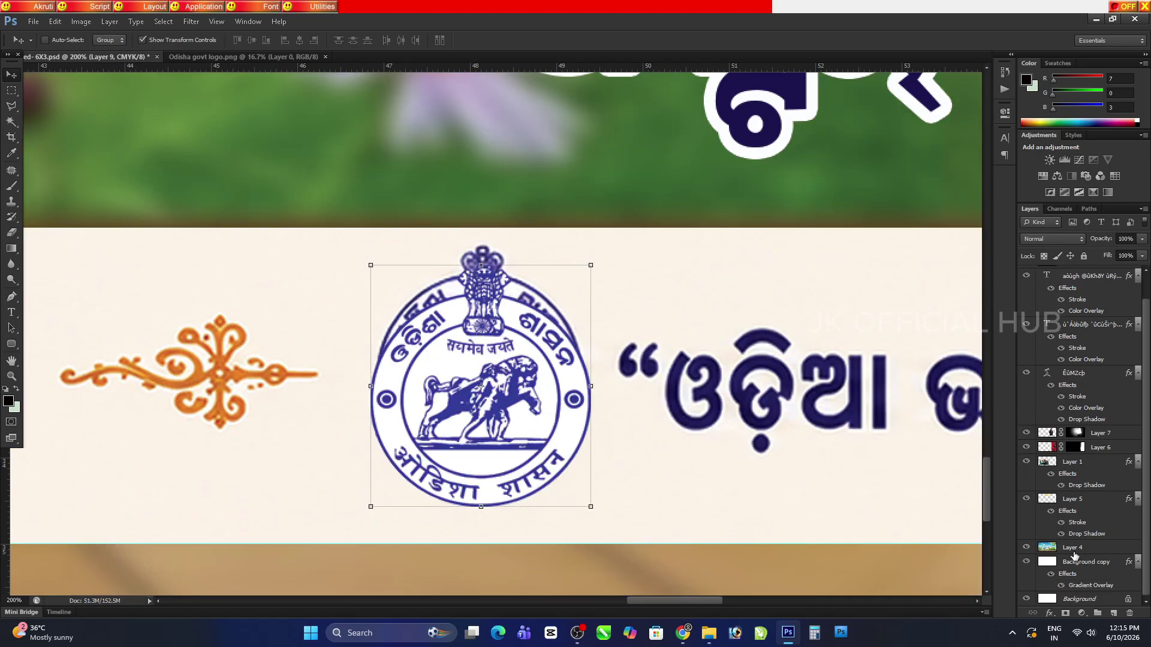
On the Background copy layer, marquee-select around the emblem, paste, and set white as background colour
left_click(1052, 560)
left_click(11, 90)
left_click(66, 88)
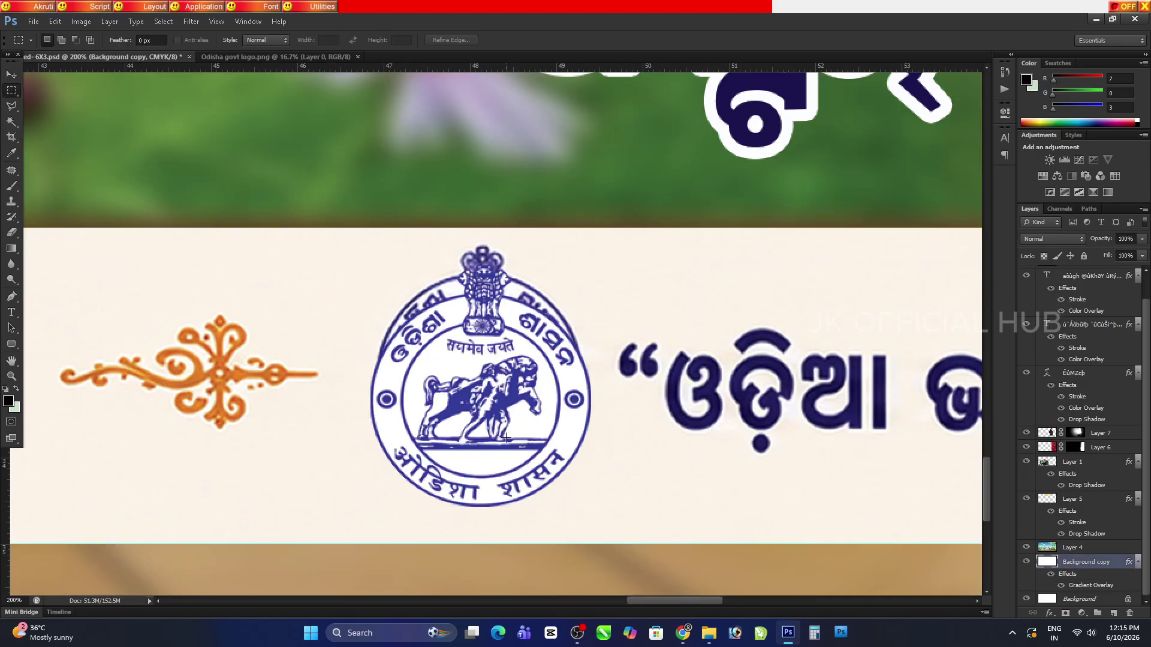
left_click_drag(594, 498, 326, 244)
key("v")
key("ctrl+v")
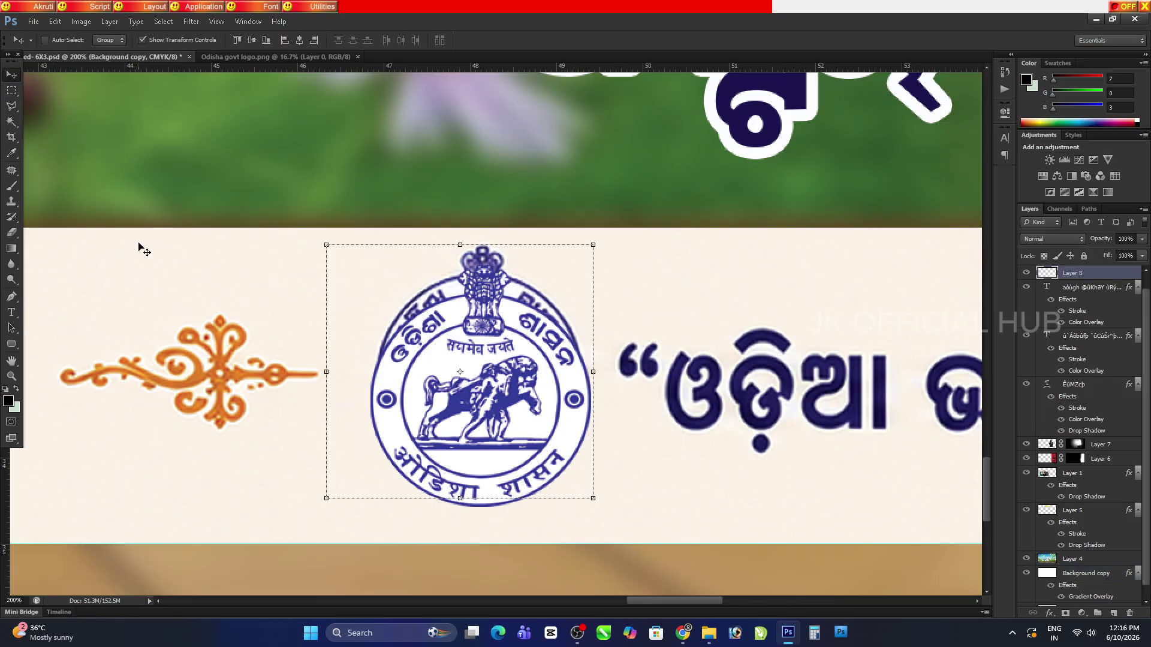
left_click(15, 408)
key("Return")
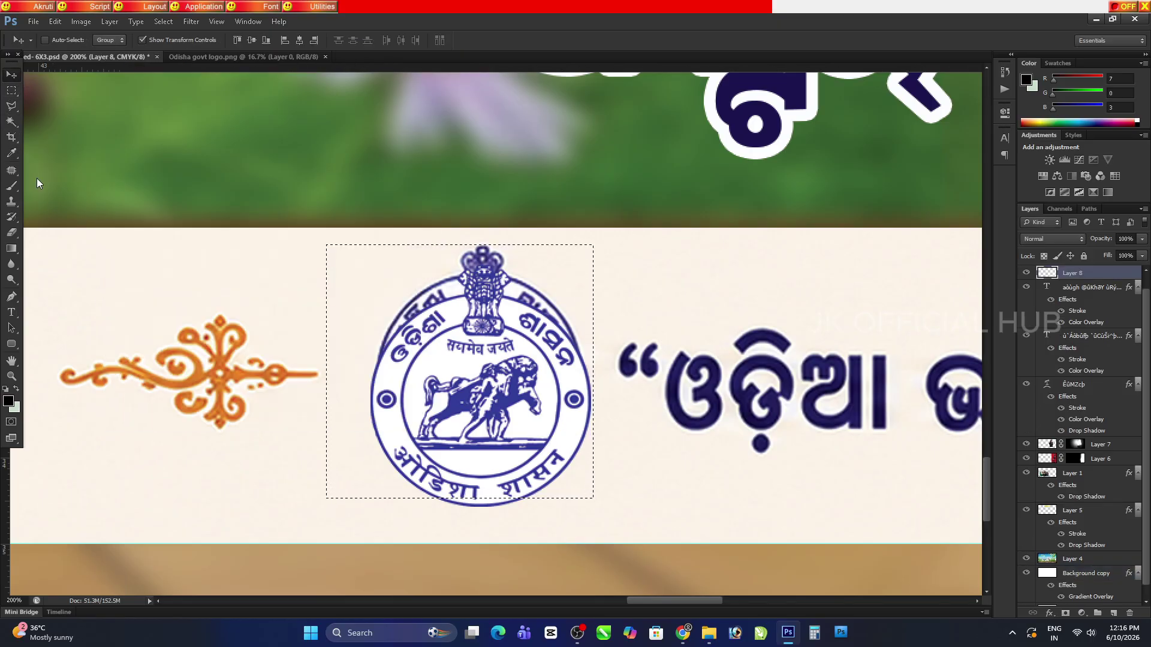
Clear the area beside the emblem, then view the whole sponsor strip
left_click(11, 91)
left_click_drag(571, 388, 599, 511)
left_click(360, 316)
left_click(12, 361)
scroll(480, 446, "down", 3)
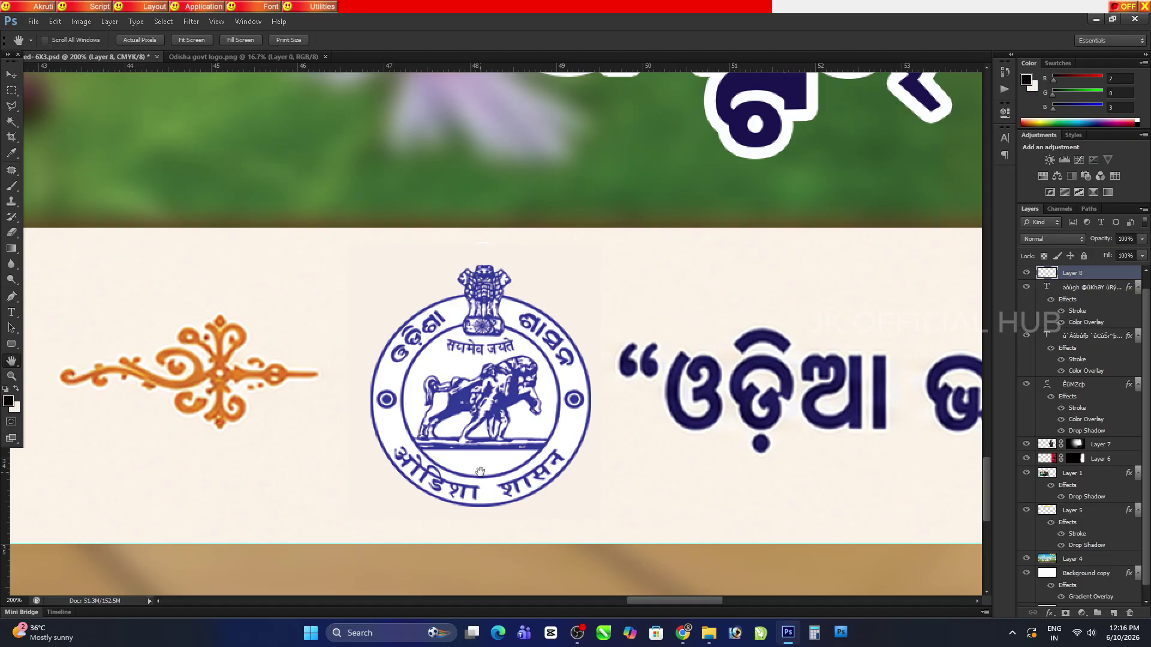
key("m")
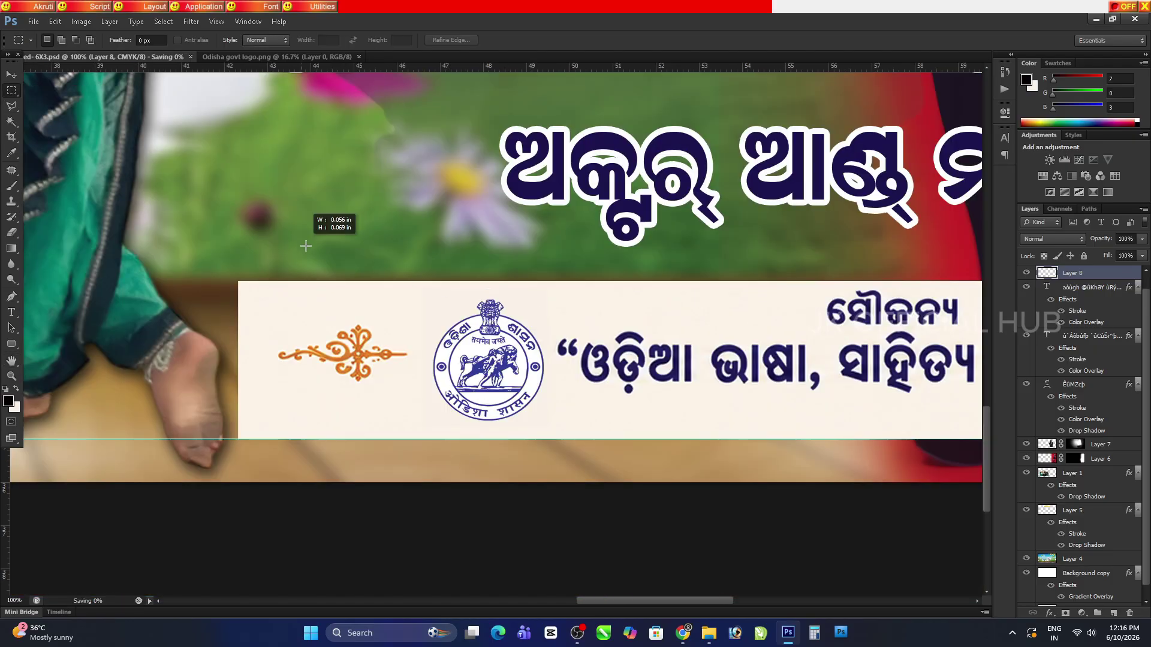
left_click(11, 362)
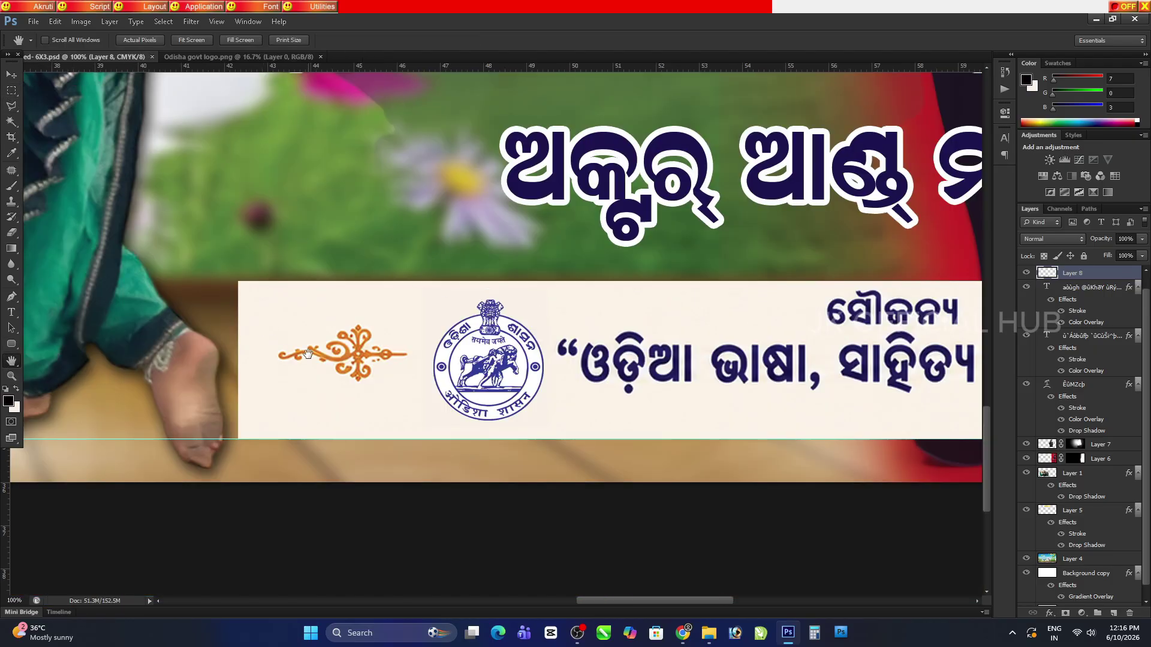
scroll(309, 354, "down", 2)
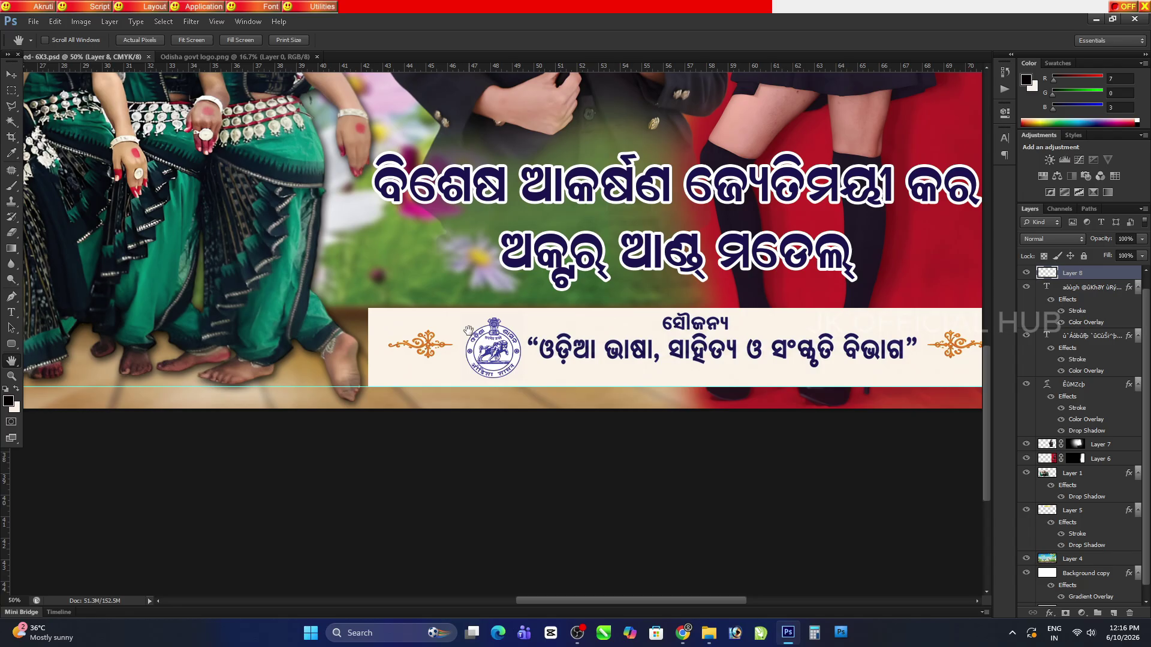
Add a Stroke layer style to the sponsor strip, positioned Inside
key("v")
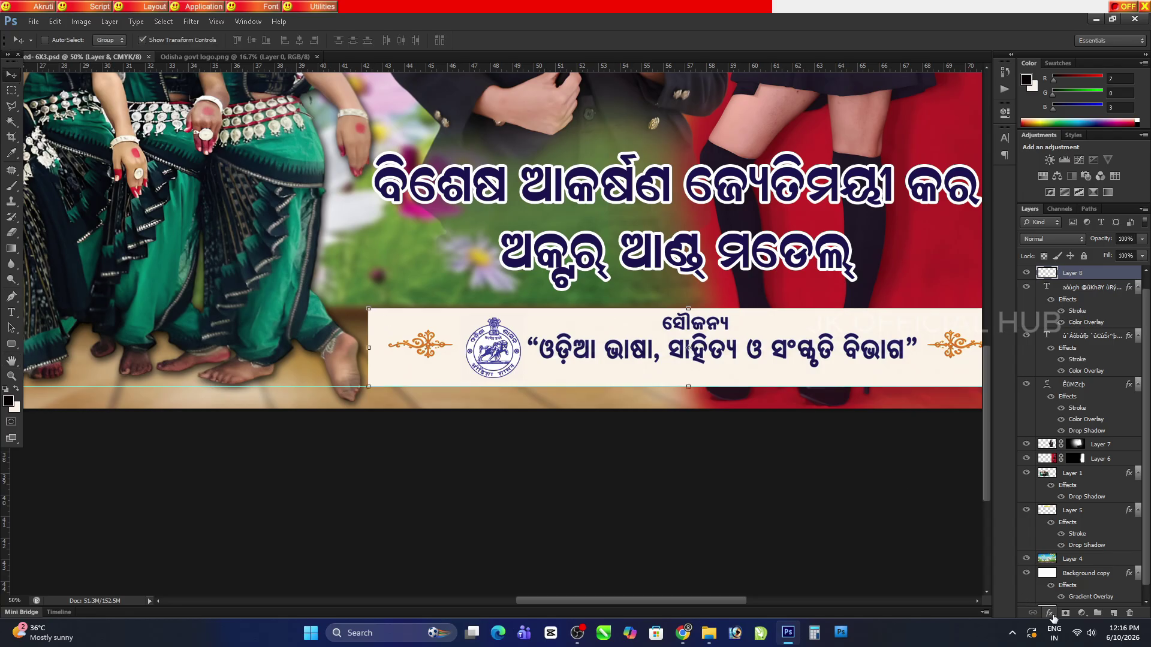
left_click(1049, 613)
left_click(1085, 499)
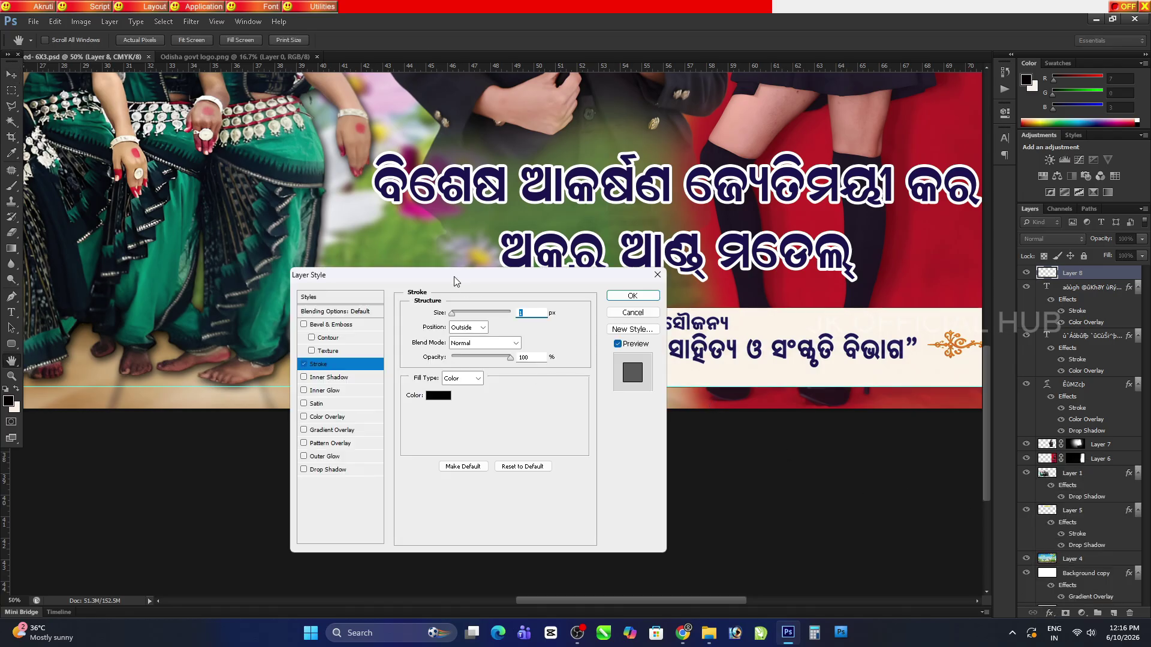
left_click_drag(456, 282, 234, 156)
left_click(245, 202)
left_click(239, 222)
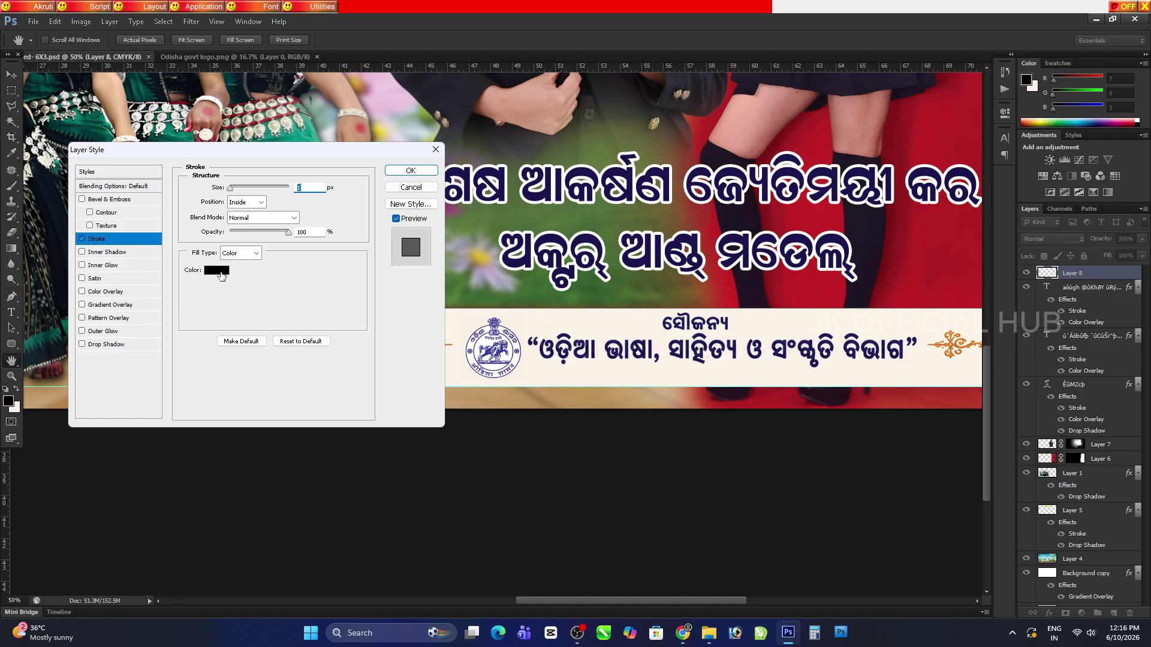
Make the stroke the banner's sampled red #b52025 at 13 px, apply, and inspect at 100%
left_click(222, 270)
left_click(854, 245)
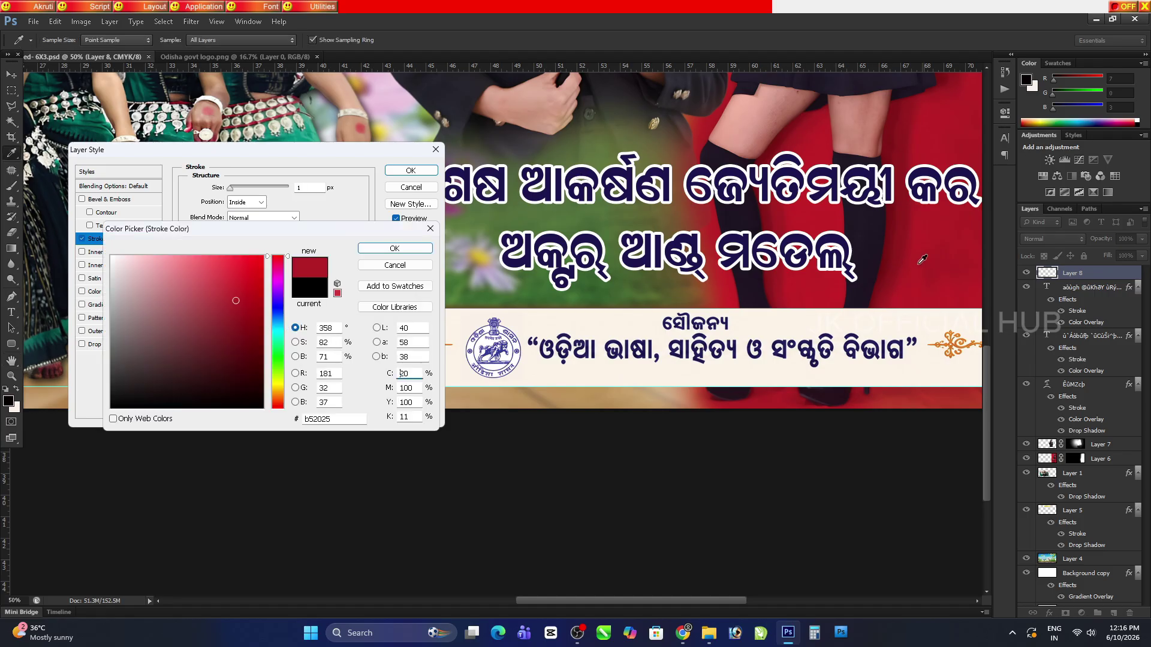
left_click(384, 249)
left_click_drag(230, 188, 238, 191)
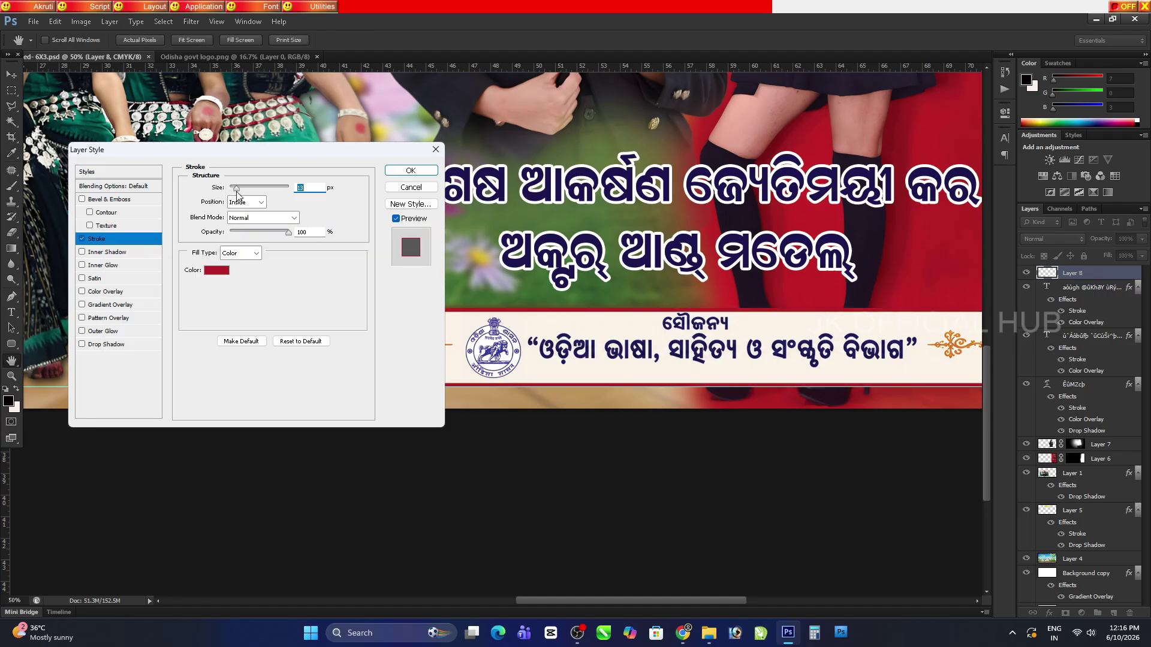
left_click(411, 170)
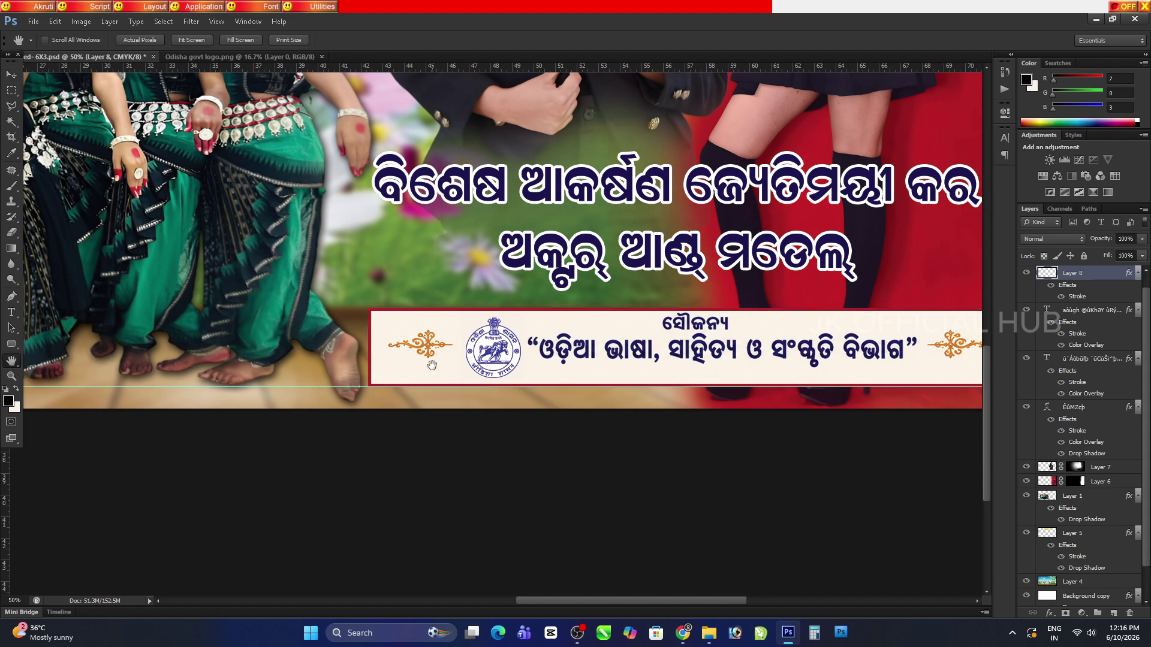
left_click_drag(432, 365, 226, 377)
key("ctrl+plus")
key("ctrl+plus")
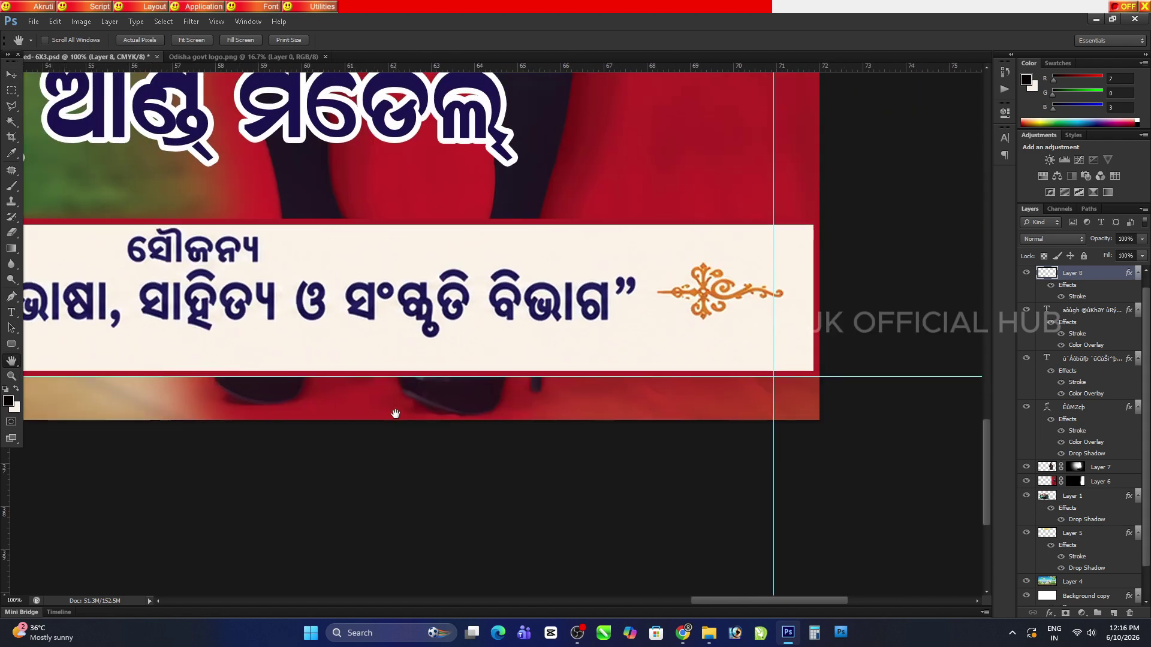
left_click_drag(396, 414, 533, 406)
Add a drop shadow to the two-line Odia headline with distance 19, spread 22 and size 32
key("ctrl+minus")
key("v")
left_click(200, 289, "ctrl")
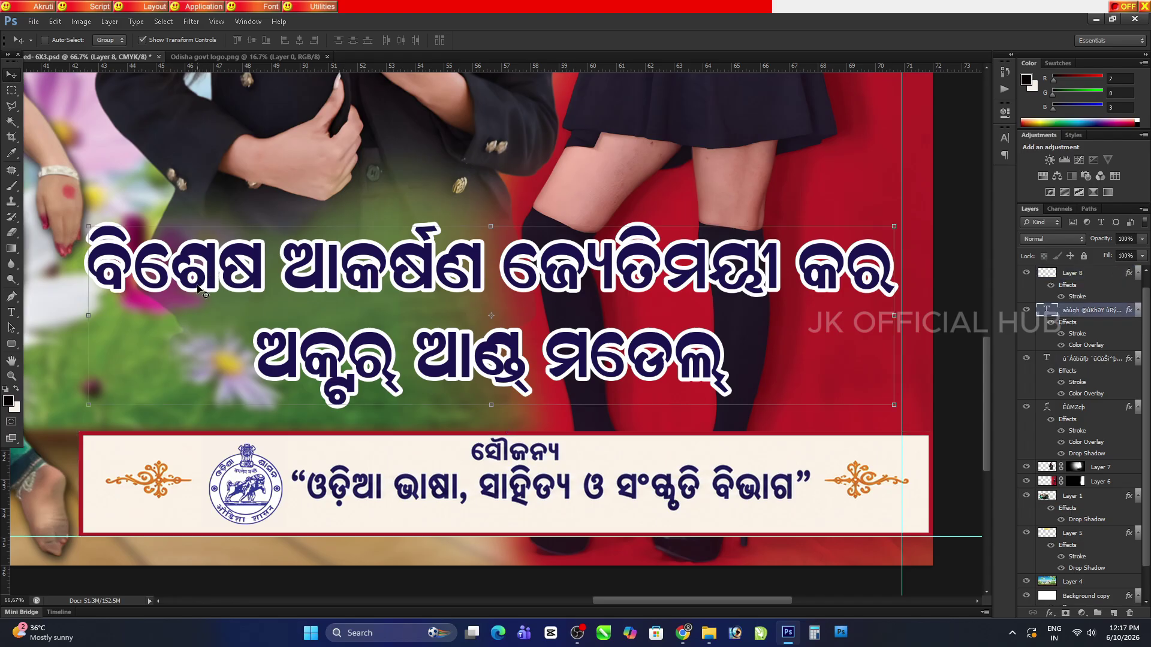
left_click(1049, 612)
left_click(1073, 605)
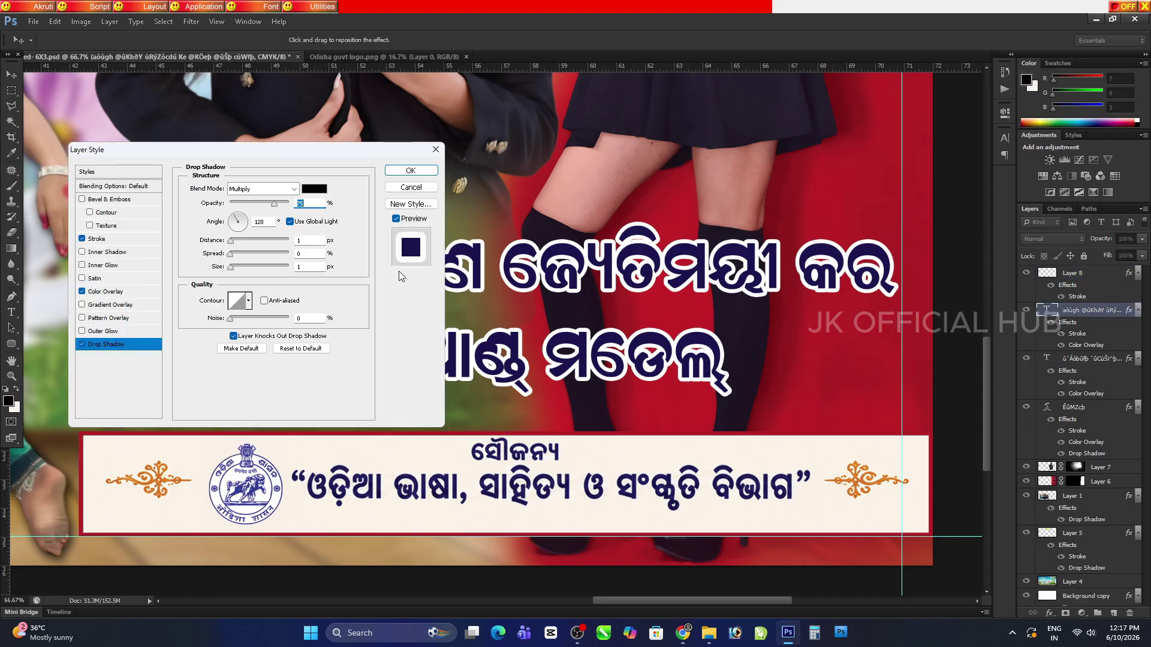
left_click(251, 239)
left_click(243, 253)
left_click(240, 266)
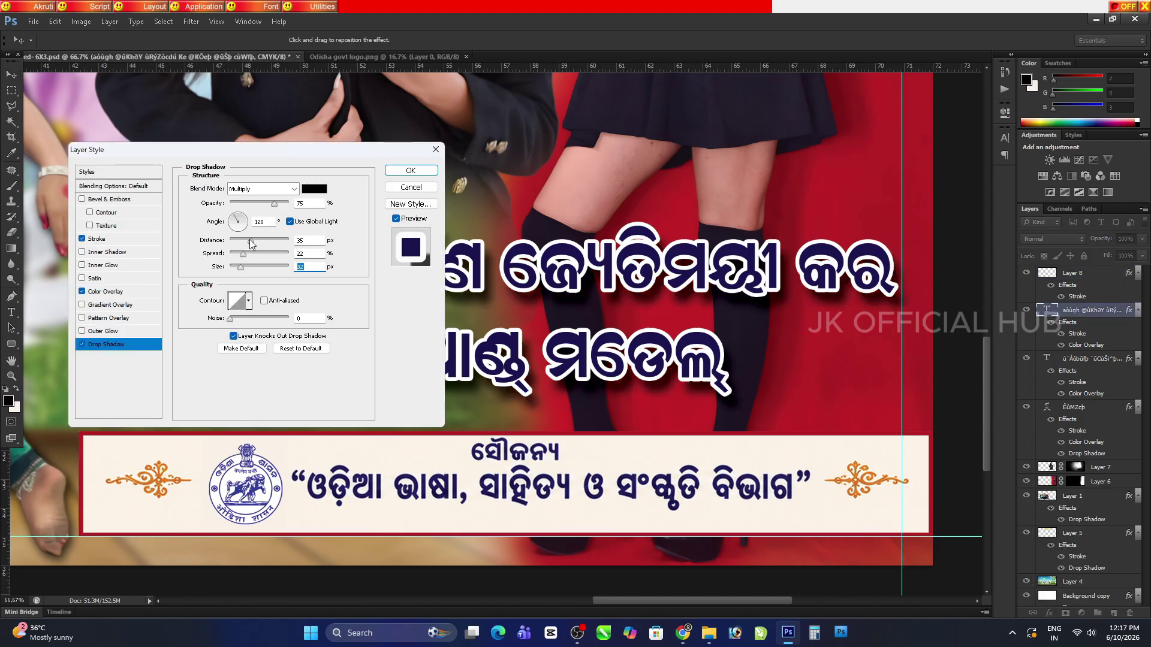
left_click_drag(250, 241, 241, 241)
left_click(11, 360)
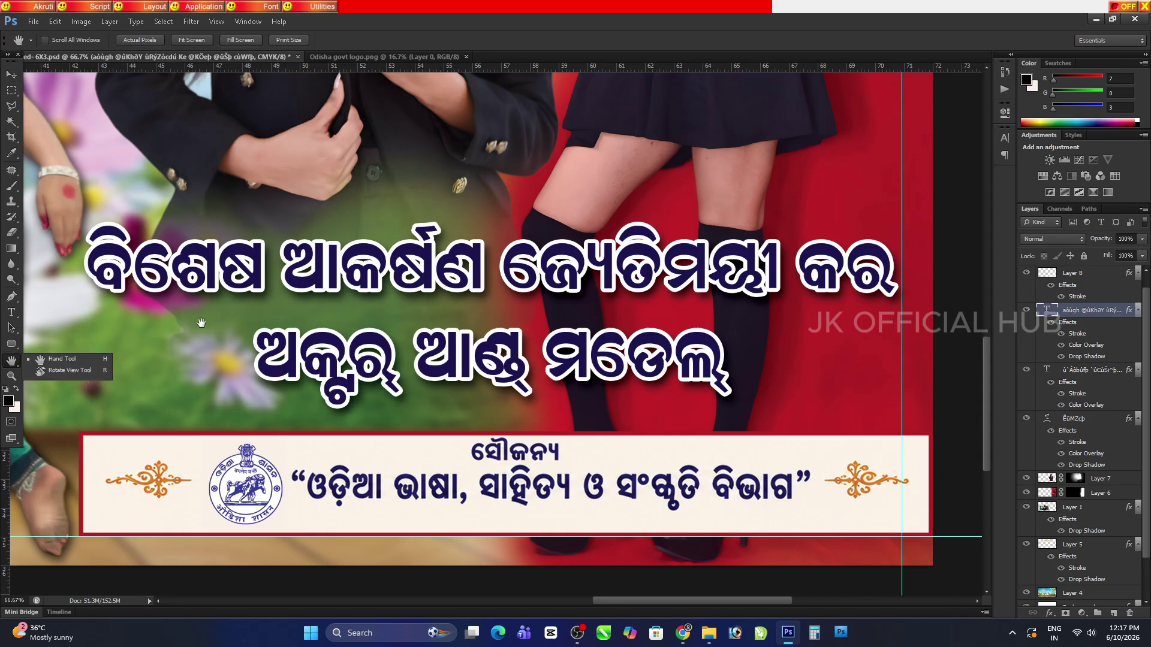
Save the banner, then check the sponsor strip and Swagatam title at different zooms
key("ctrl+s")
left_click_drag(487, 373, 542, 391)
key("ctrl+0")
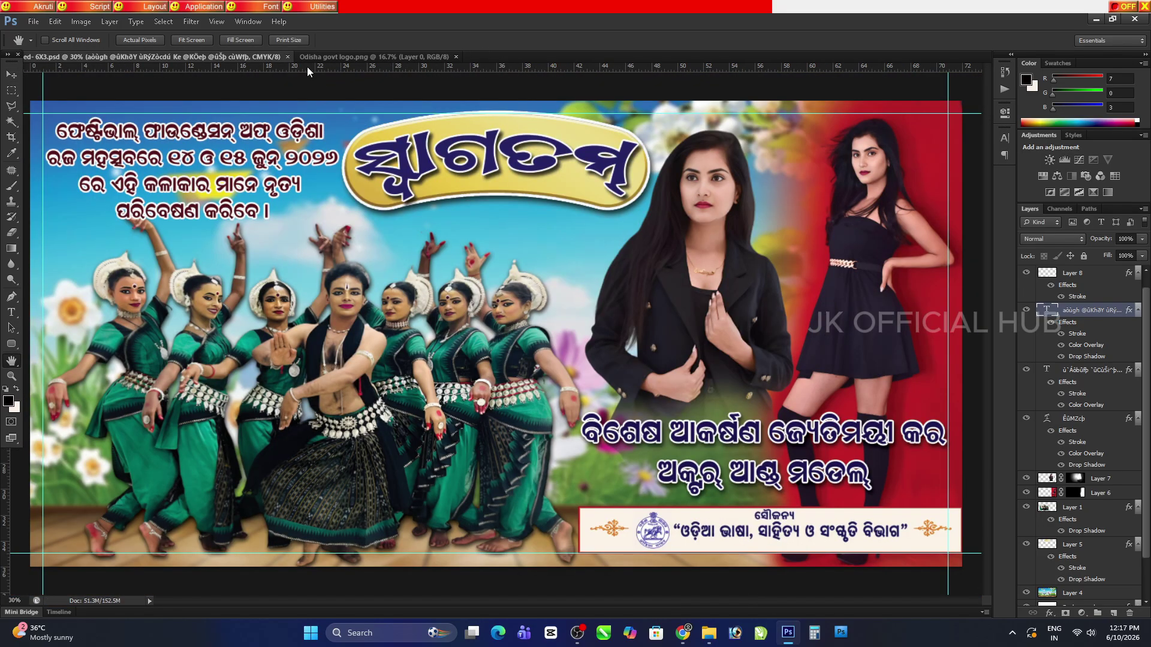
key("ctrl+1")
left_click_drag(660, 491, 423, 384)
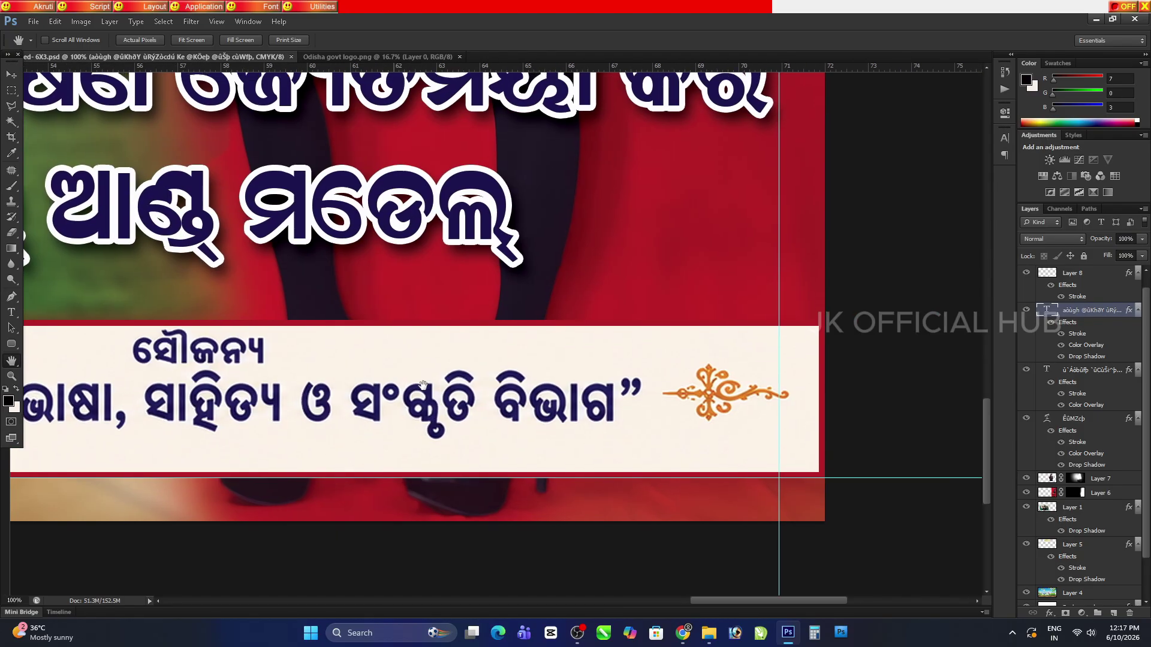
scroll(423, 384, "up", 10)
key("ctrl+minus")
key("ctrl+minus")
key("ctrl+minus")
key("ctrl+minus")
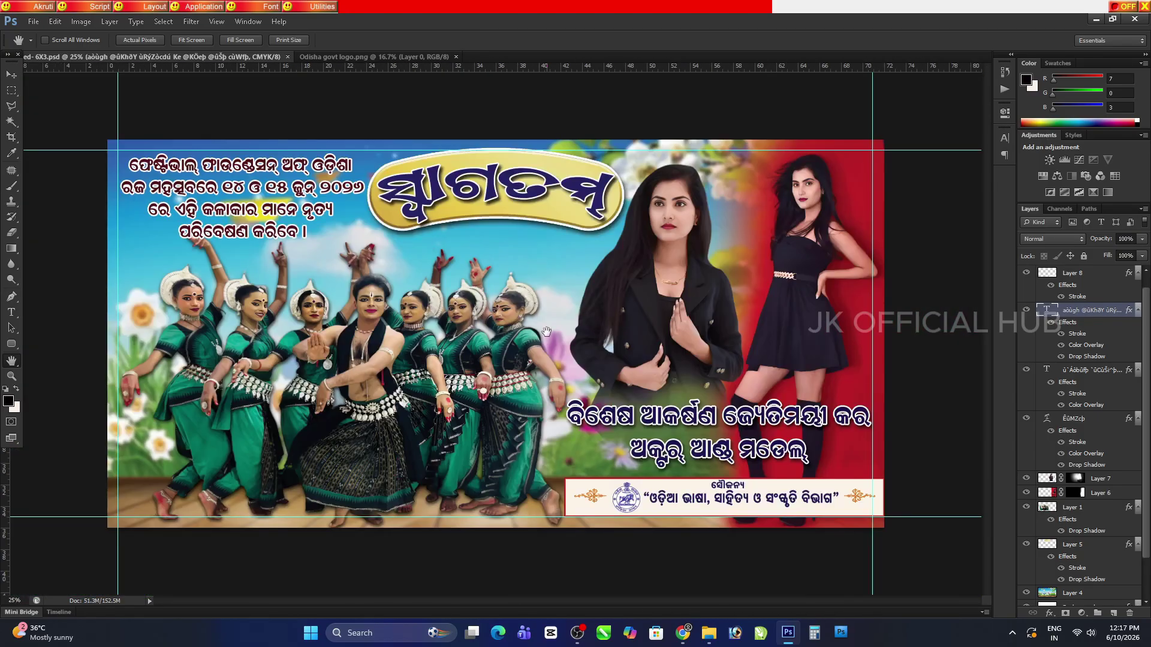
key("ctrl+plus")
key("ctrl+plus")
key("ctrl+plus")
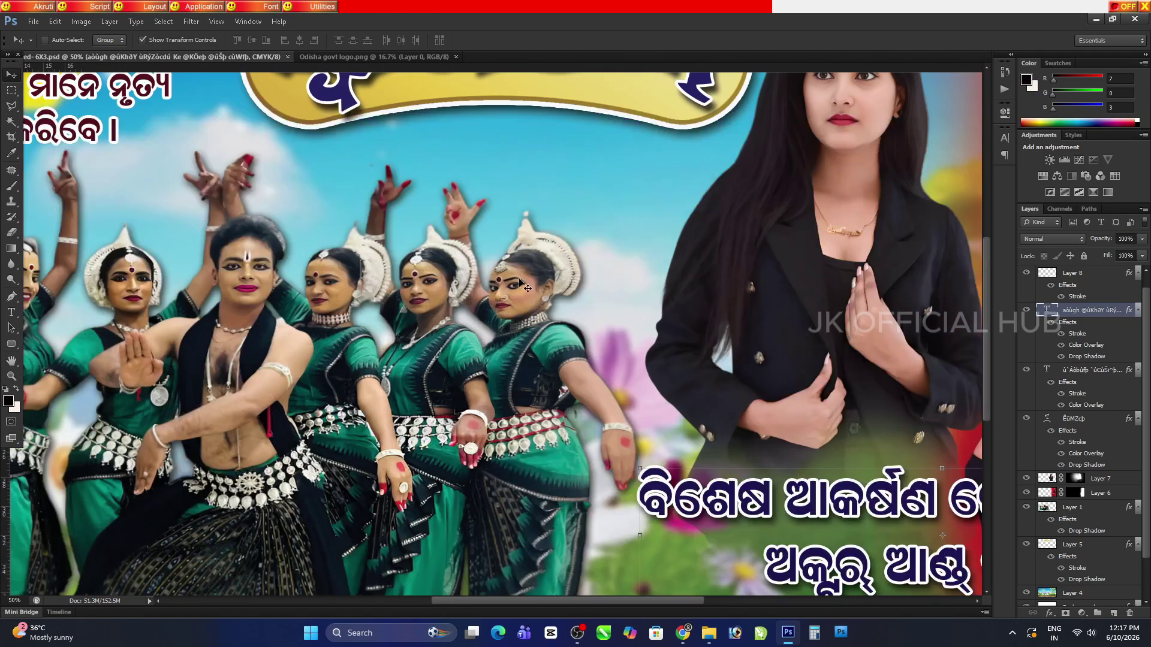
scroll(480, 337, "up", 5)
Change the Swagatam title's Color Overlay from navy to bright magenta #f60565
key("v")
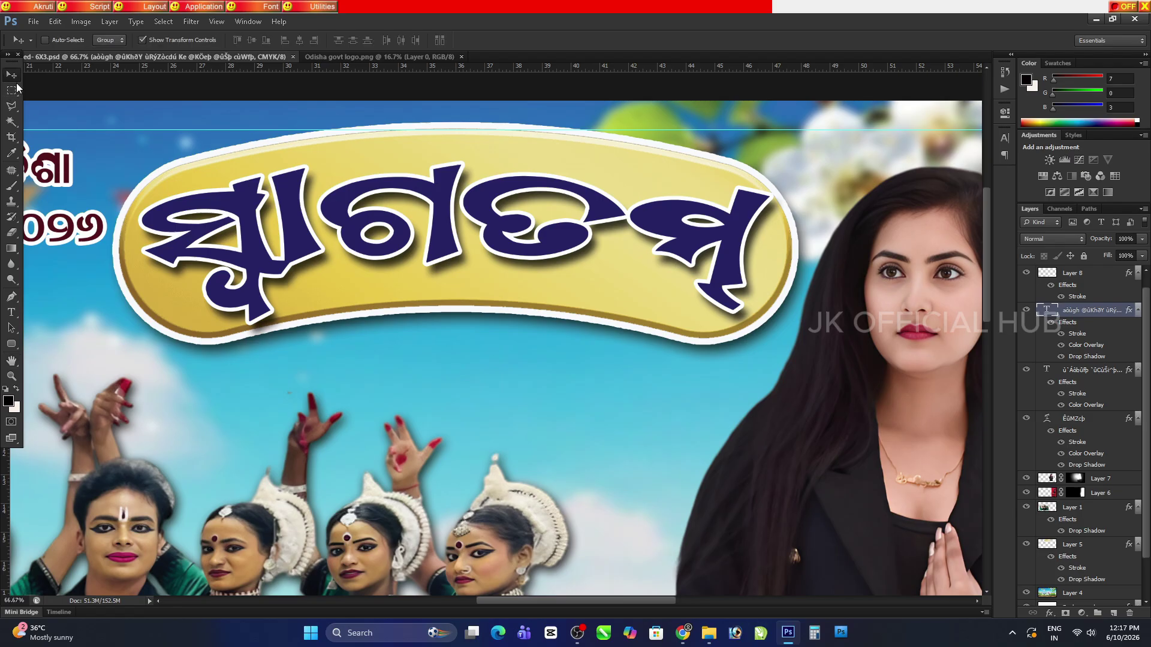
left_click(443, 304, "ctrl")
right_click(1054, 559)
key("Escape")
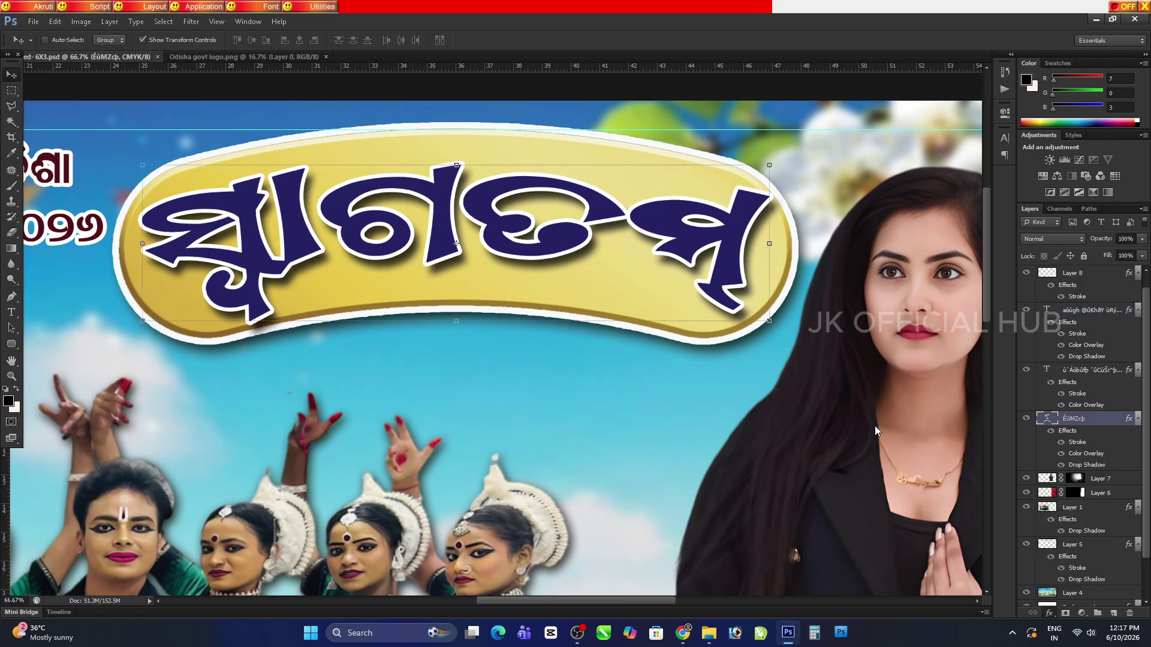
double_click(1085, 453)
left_click_drag(282, 149, 770, 329)
left_click(802, 369)
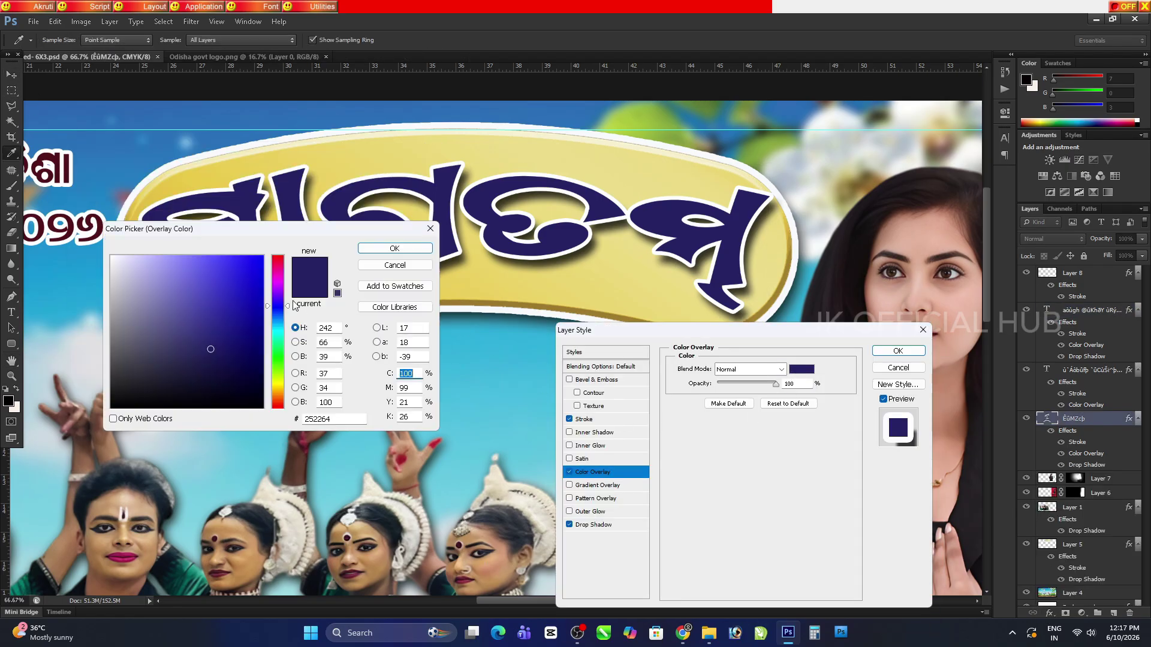
left_click(277, 266)
left_click(253, 292)
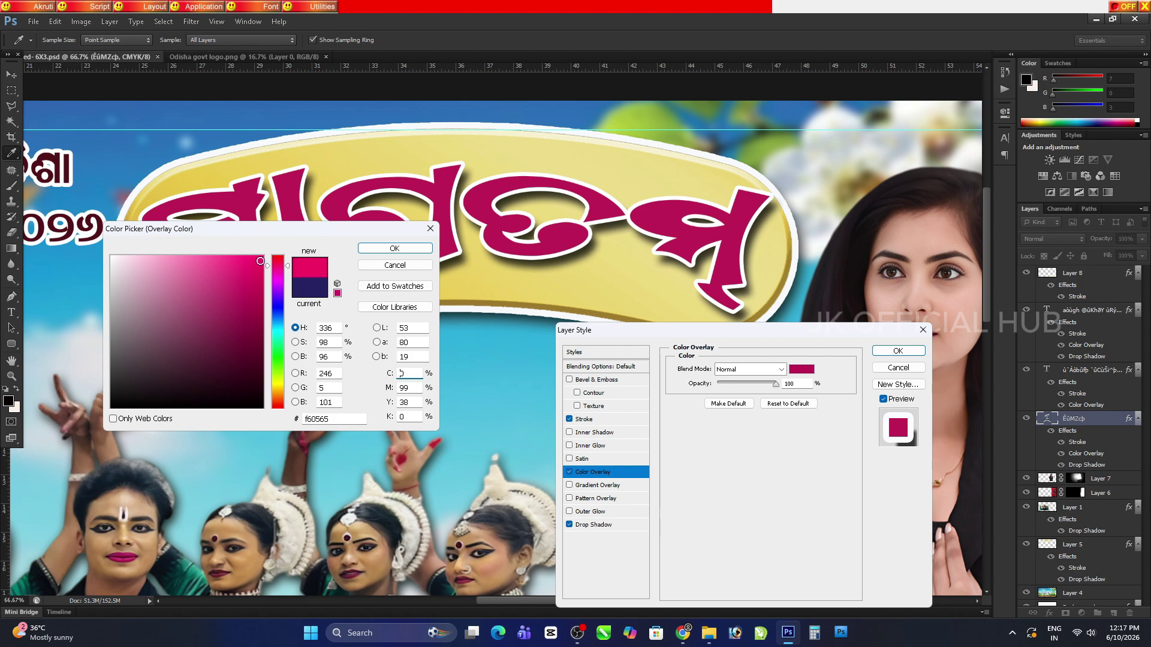
left_click(395, 248)
left_click(898, 350)
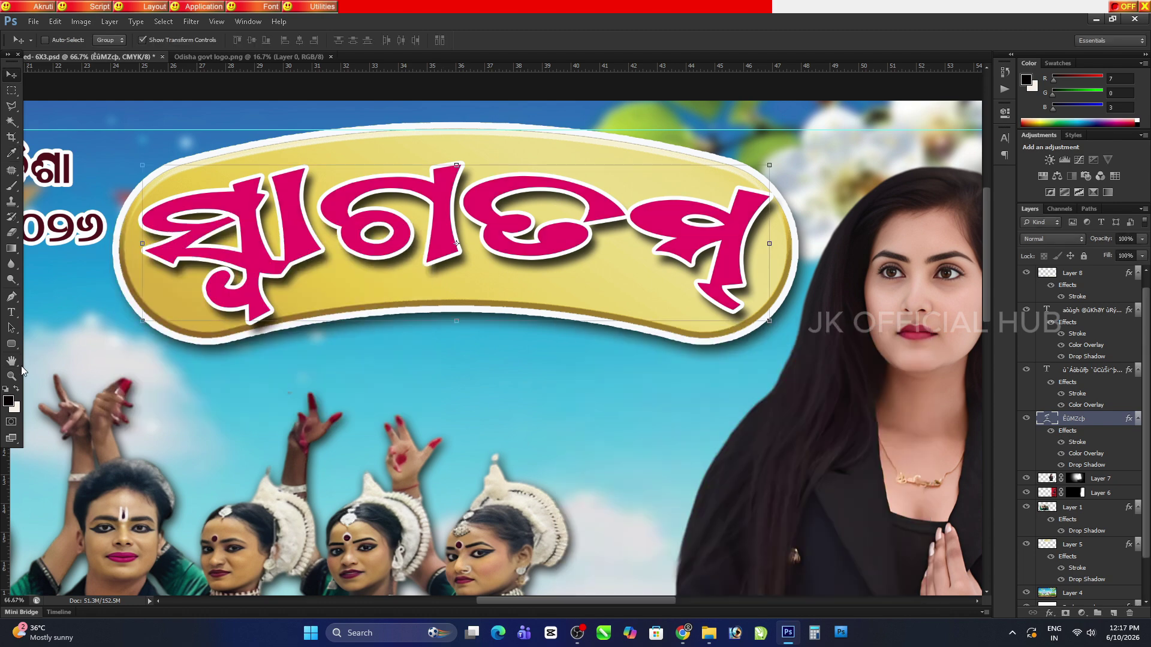
Save the banner, fit it in view, and close the Odisha govt logo document
left_click(21, 365)
key("ctrl+0")
key("ctrl+s")
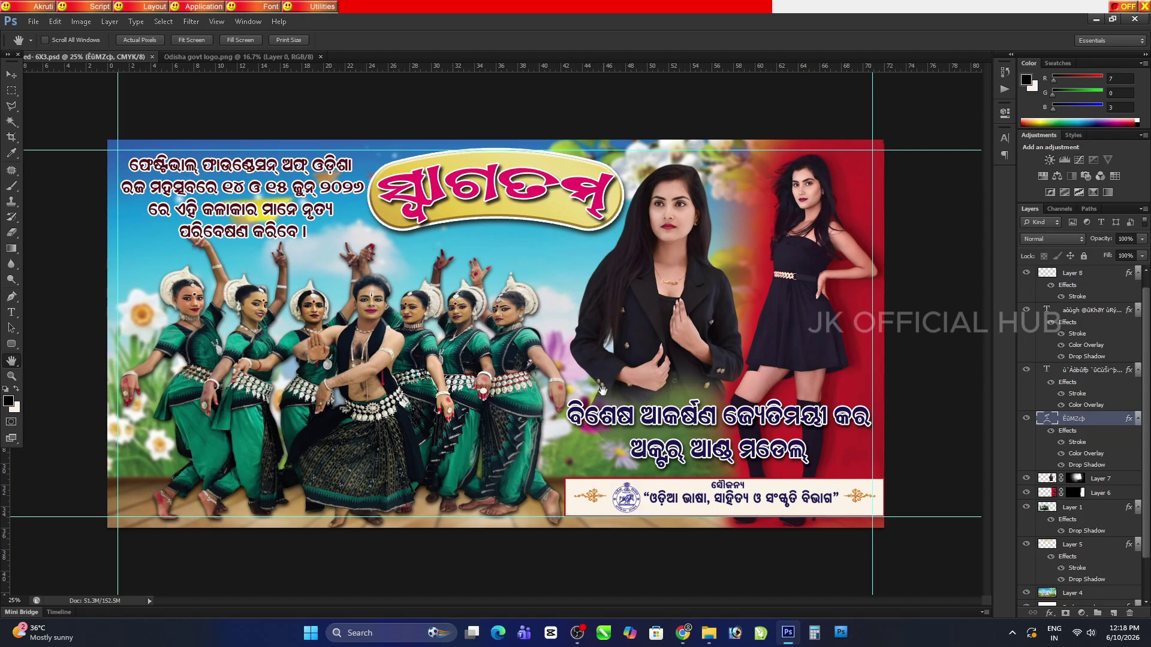
left_click(288, 56)
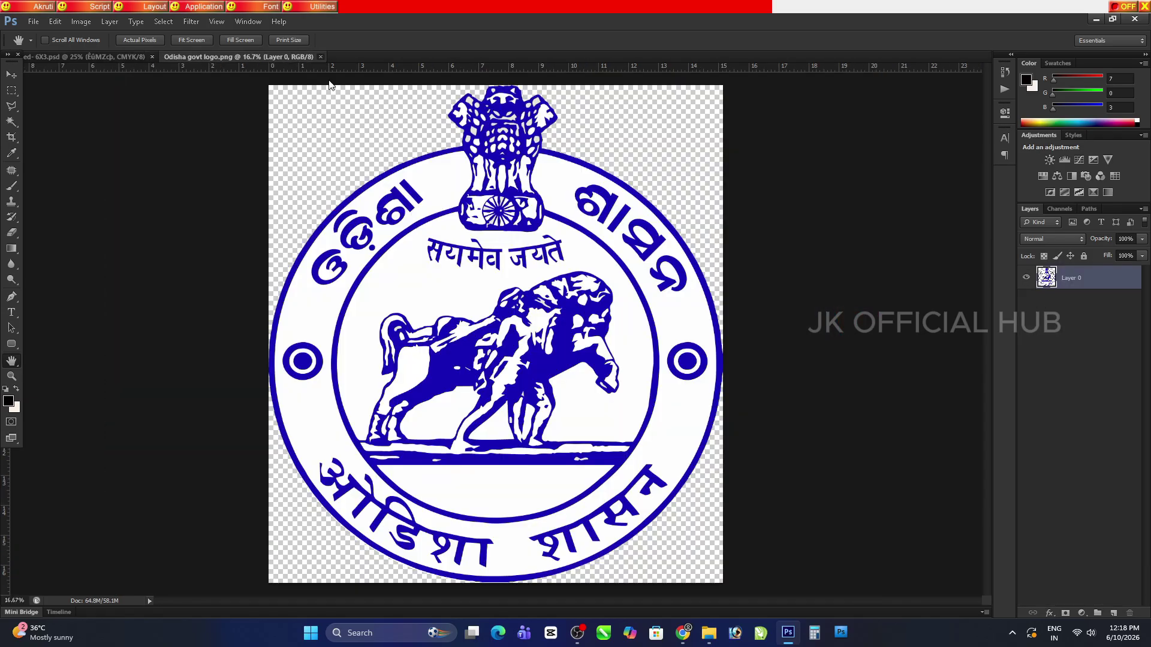
left_click(320, 56)
left_click(683, 633)
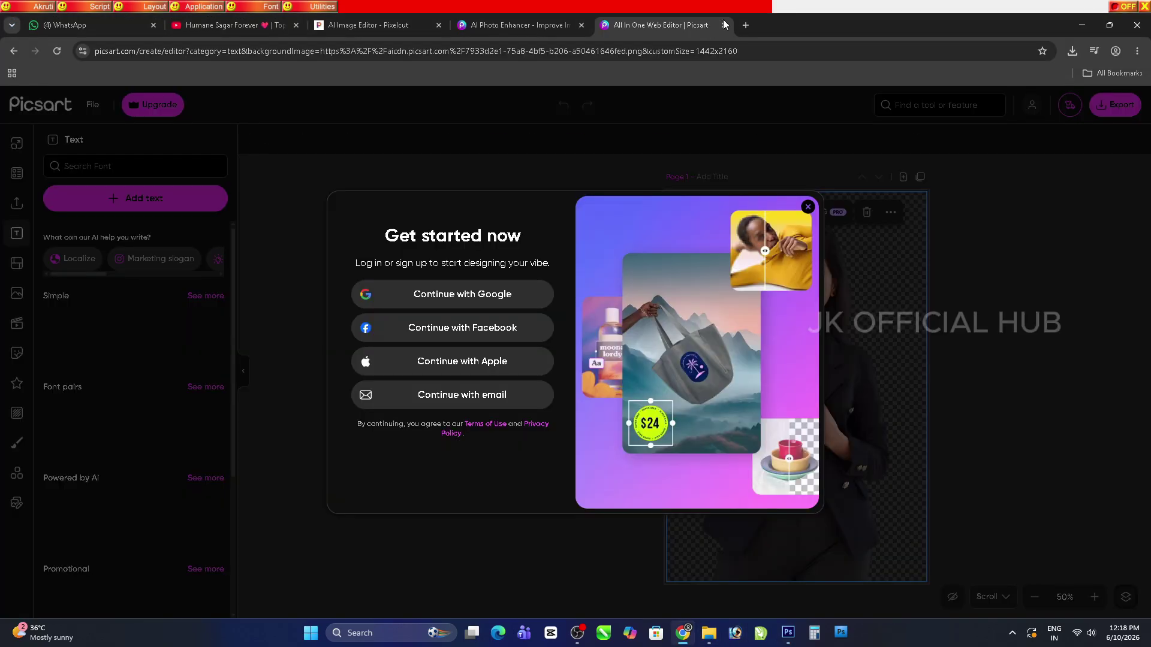
Close the Picsart tab and search Google for 'odisha odishi background'
middle_click(605, 28)
left_click(603, 25)
type("google.com")
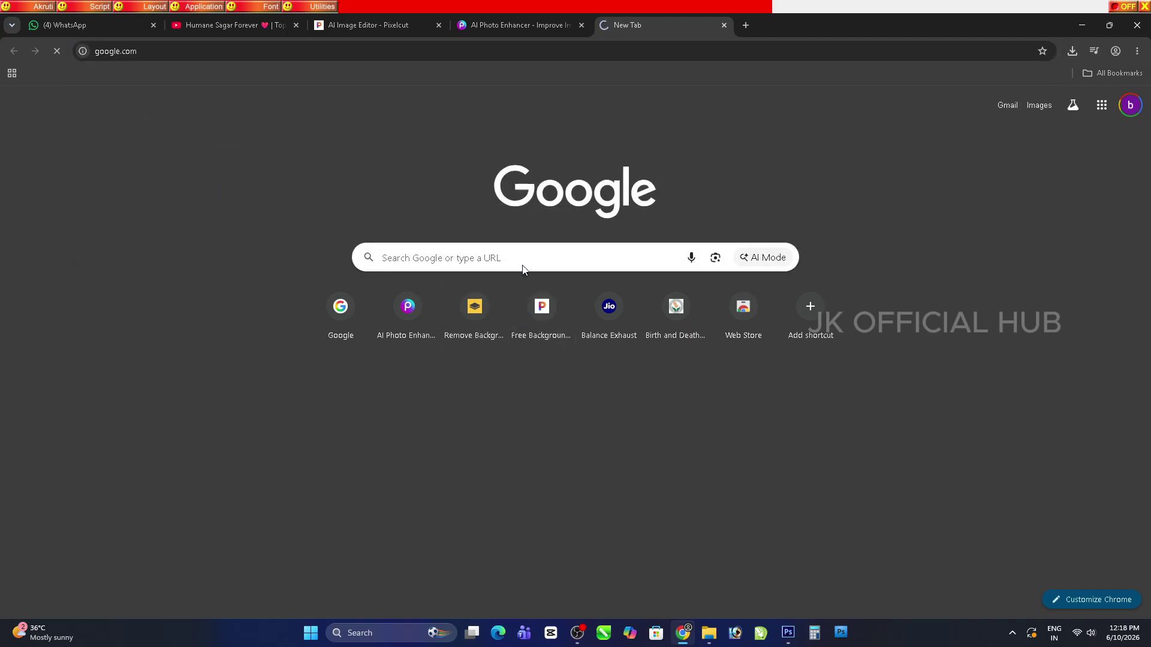
key("Return")
type("odisha odishi")
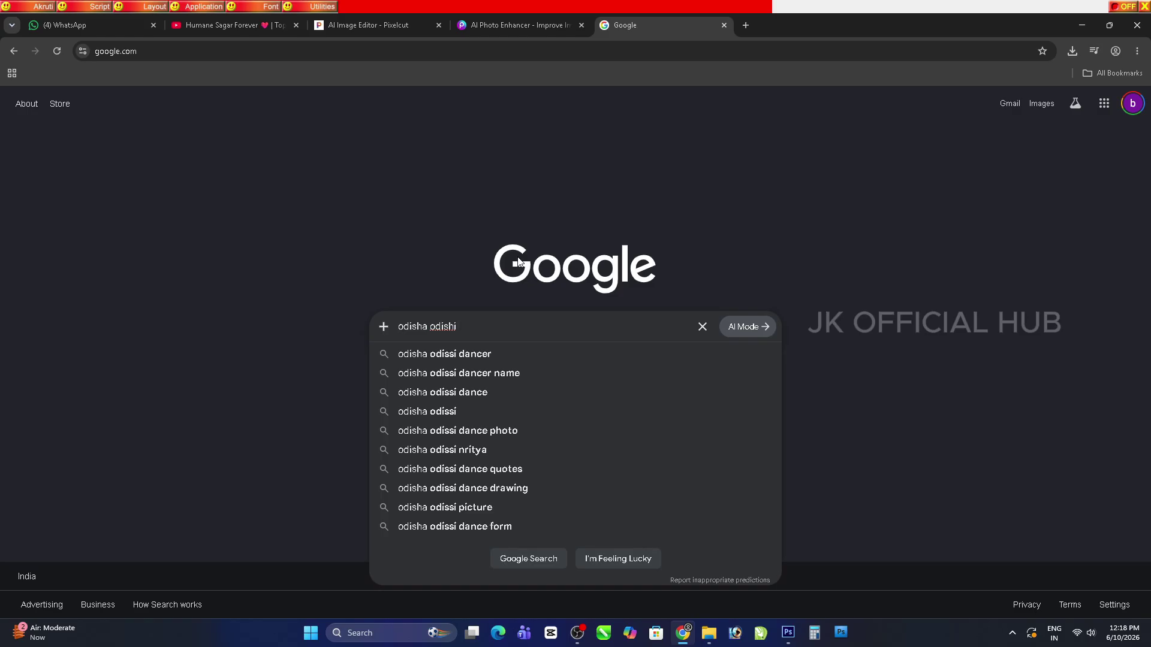
type(" background")
left_click(487, 369)
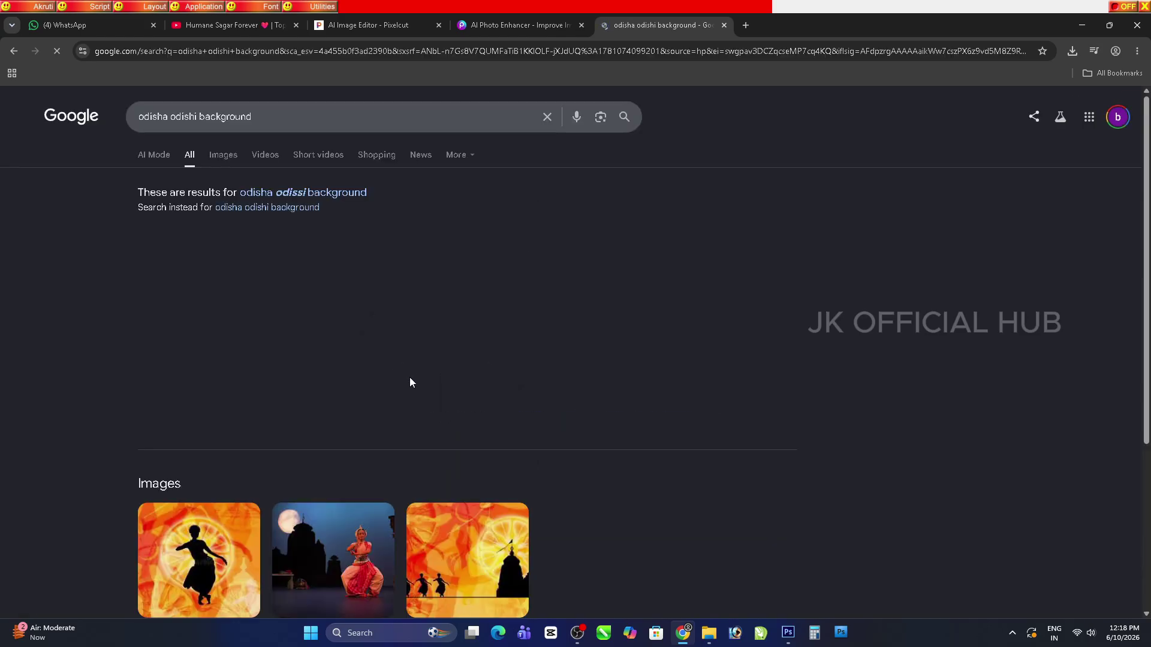
In Images, open the orange dancers-and-temple picture full size in a new tab and copy it
left_click(223, 155)
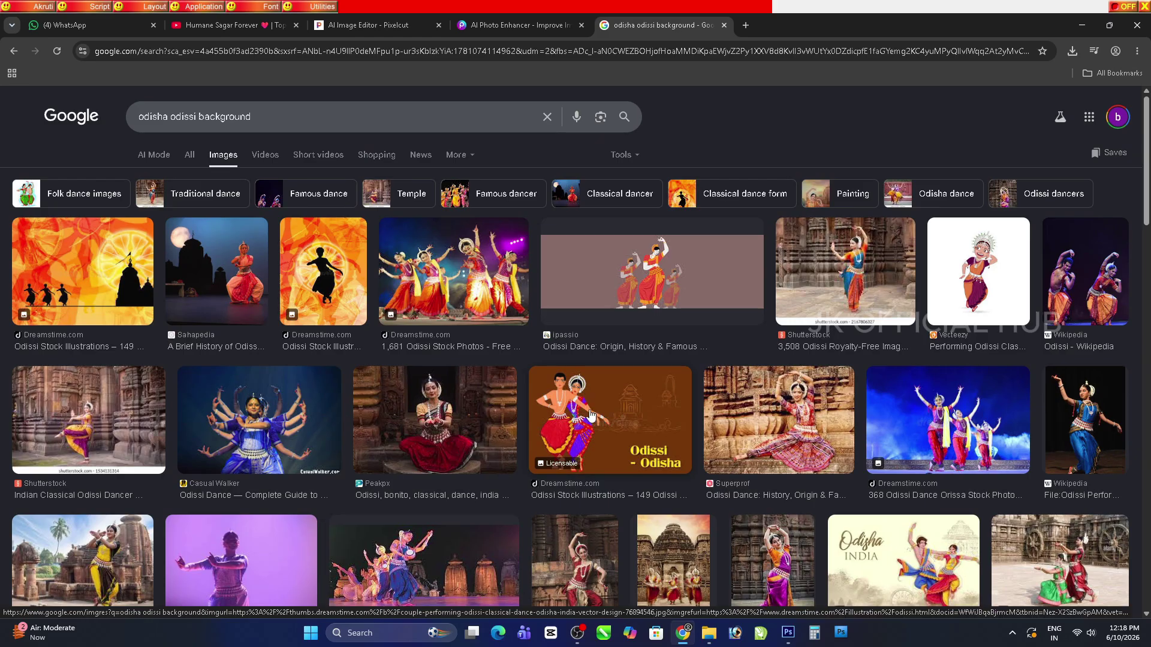
left_click(83, 271)
right_click(804, 326)
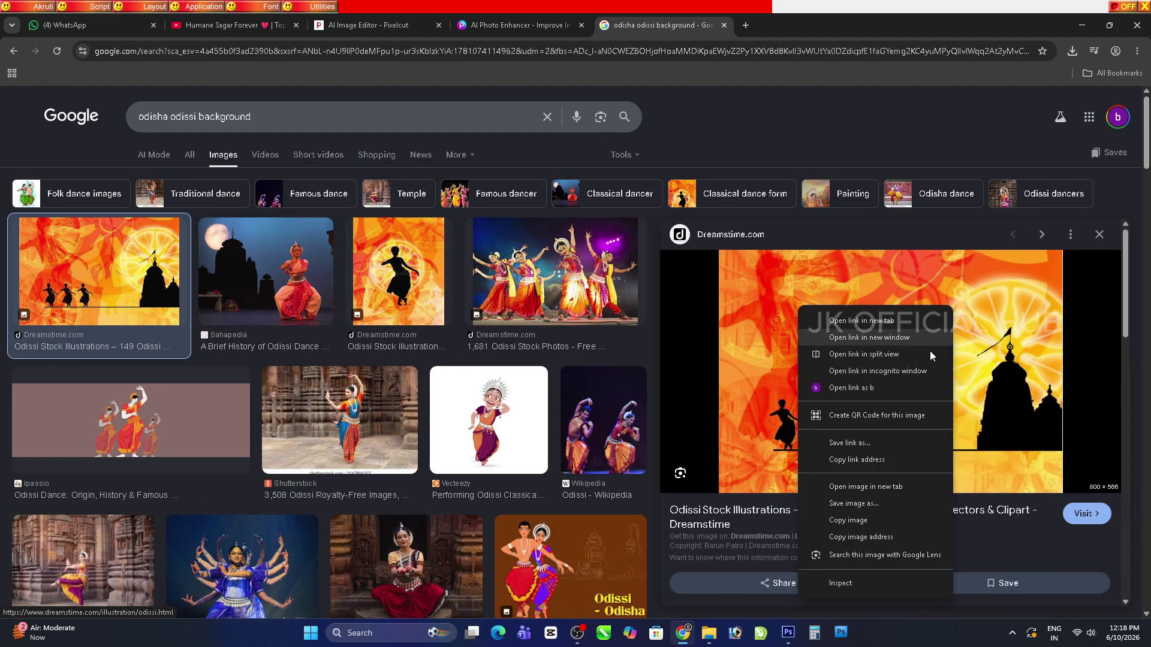
left_click(870, 337)
right_click(649, 228)
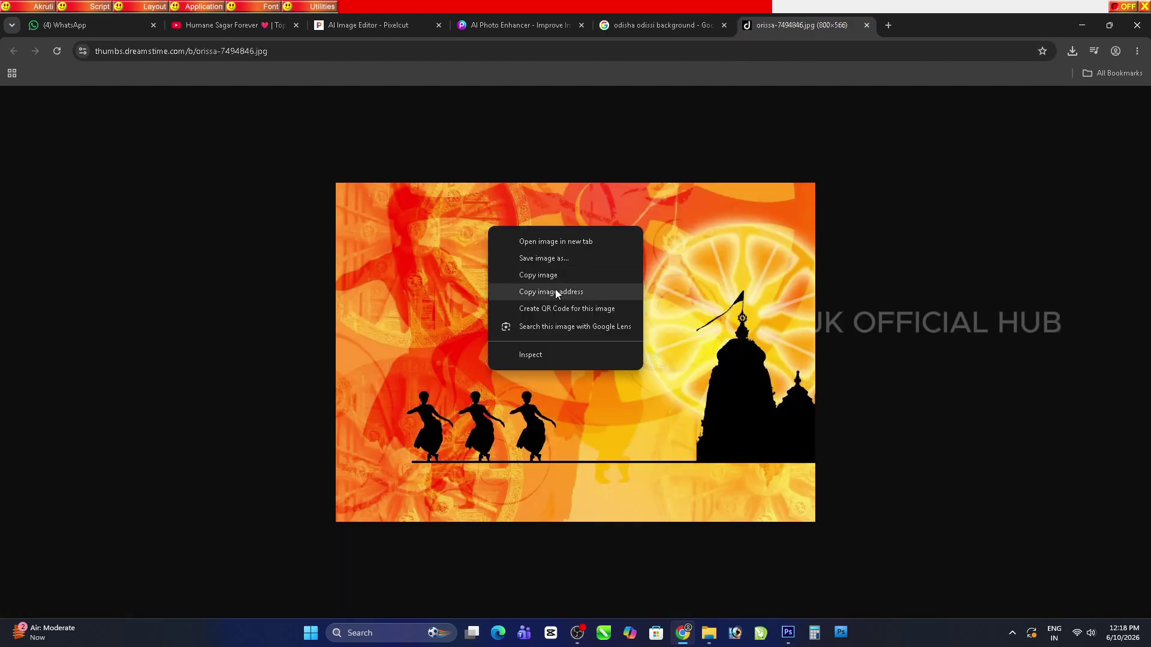
left_click(556, 282)
left_click(788, 633)
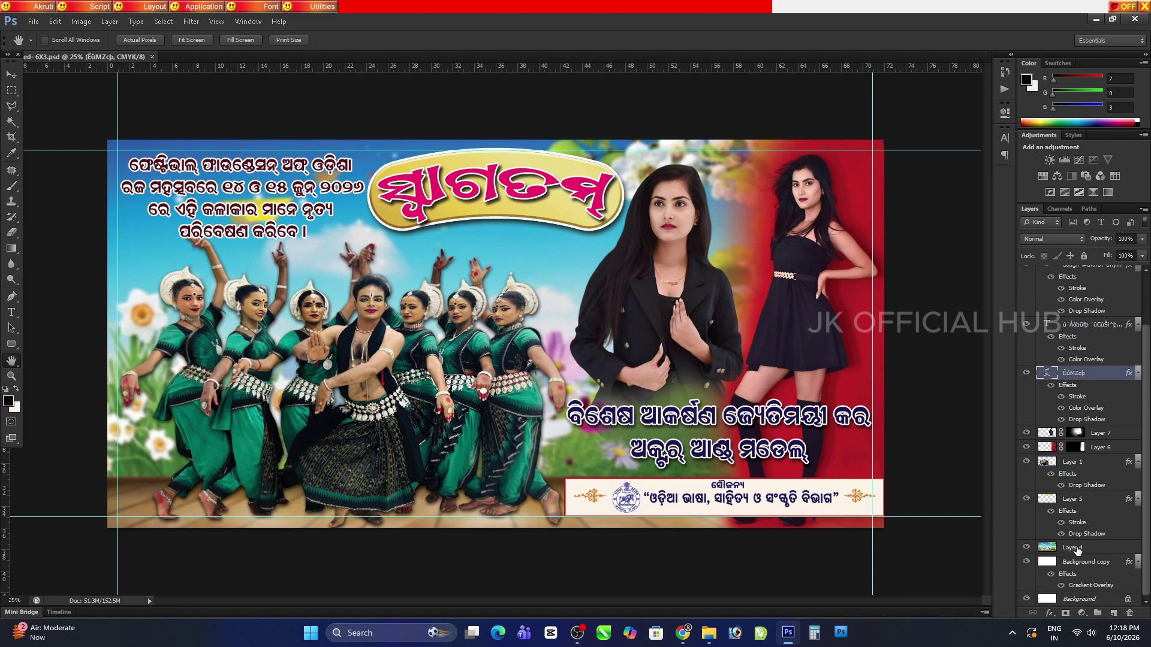
Paste the orange Odissi image into the banner and place it at the top-left corner
left_click(1076, 547)
left_click(11, 74)
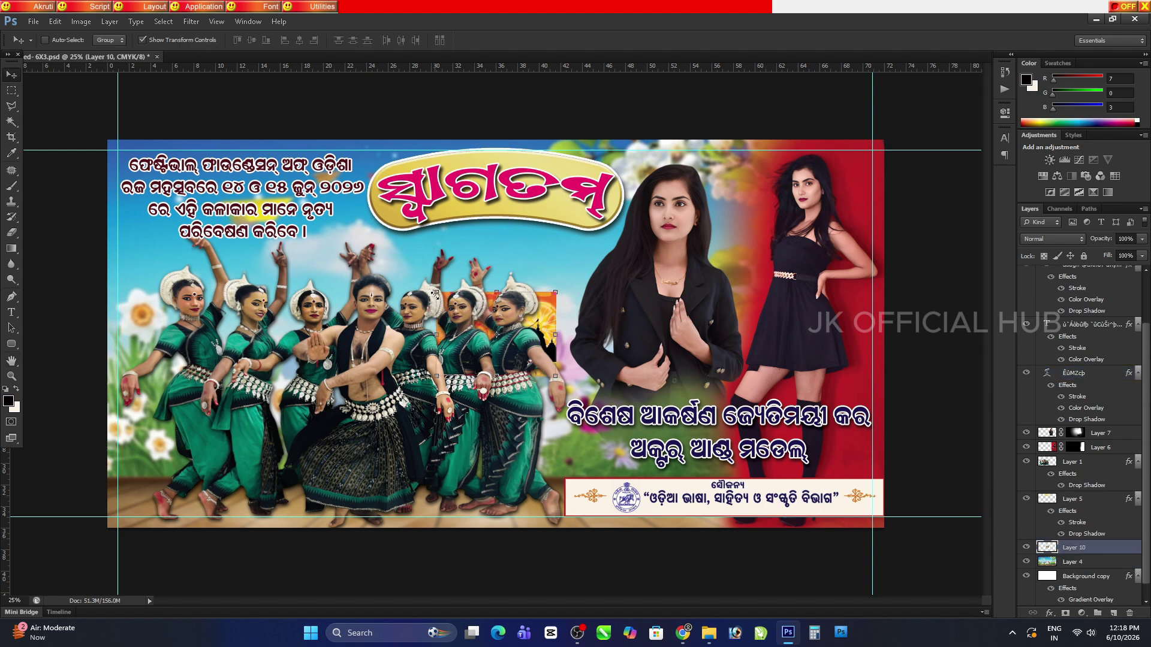
key("ctrl+v")
left_click_drag(389, 229, 216, 173)
Scale the orange image up and stretch it wider so it covers the whole banner background
key("ctrl+t")
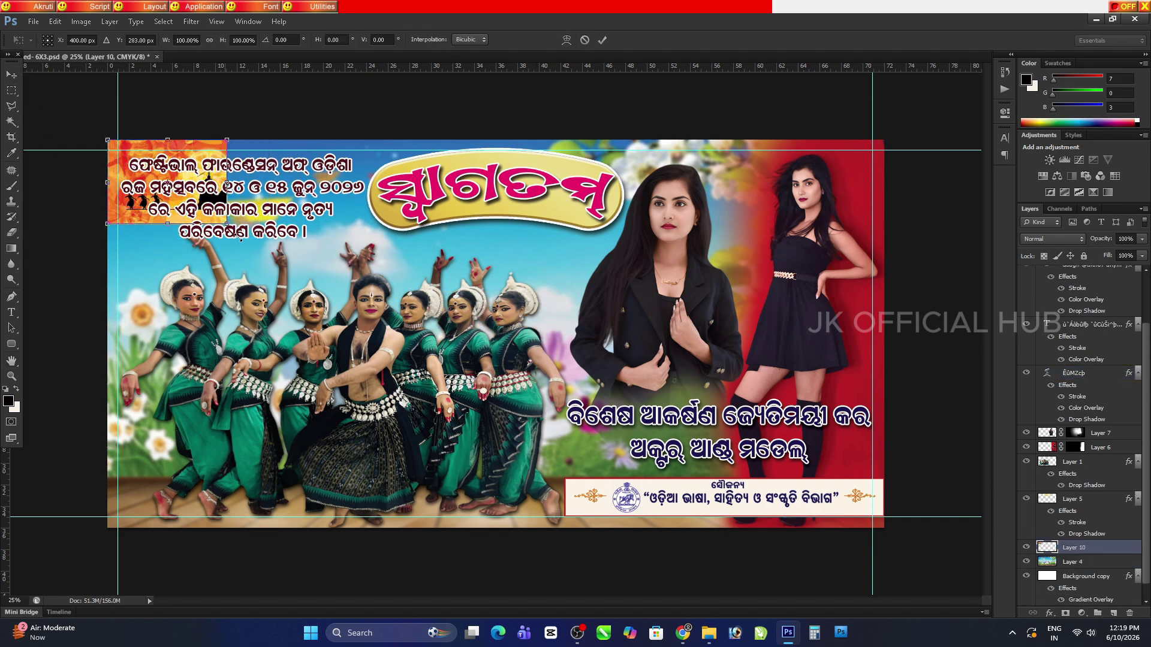
left_click_drag(230, 226, 727, 516)
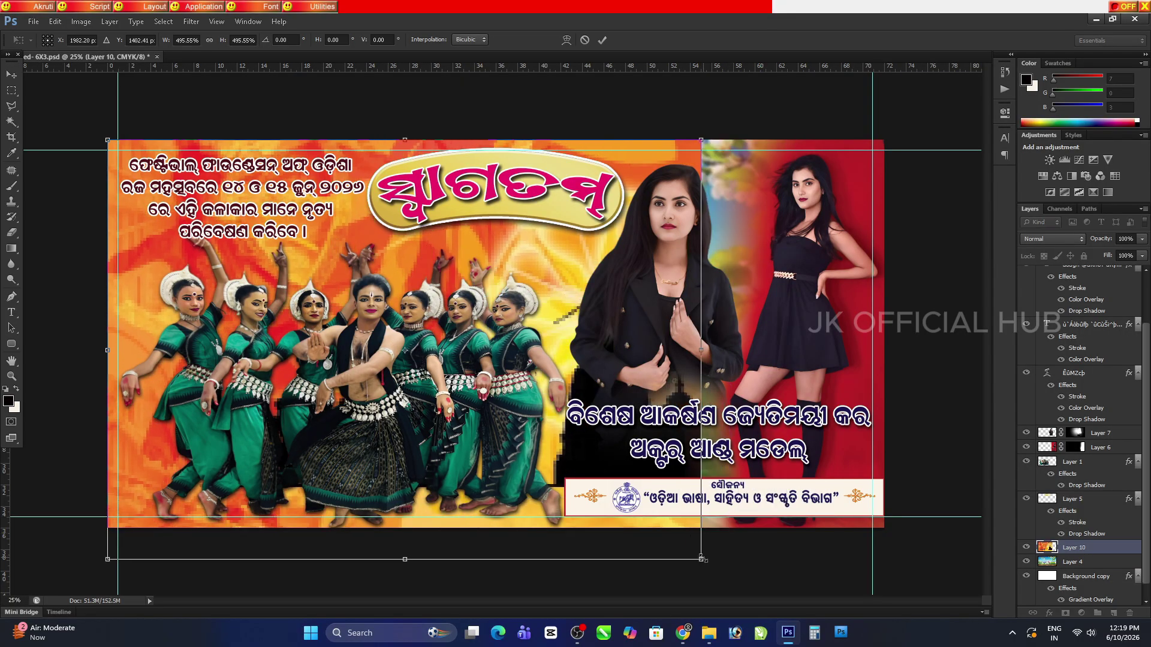
left_click_drag(702, 559, 710, 567)
key("Return")
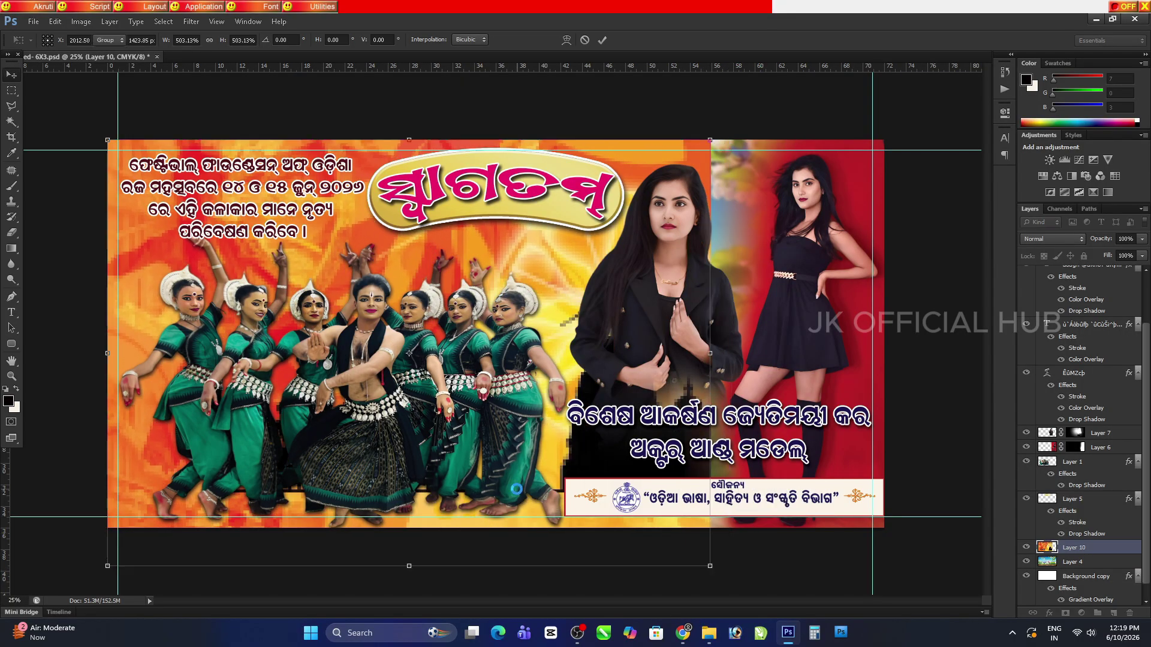
left_click_drag(711, 354, 793, 355)
key("Return")
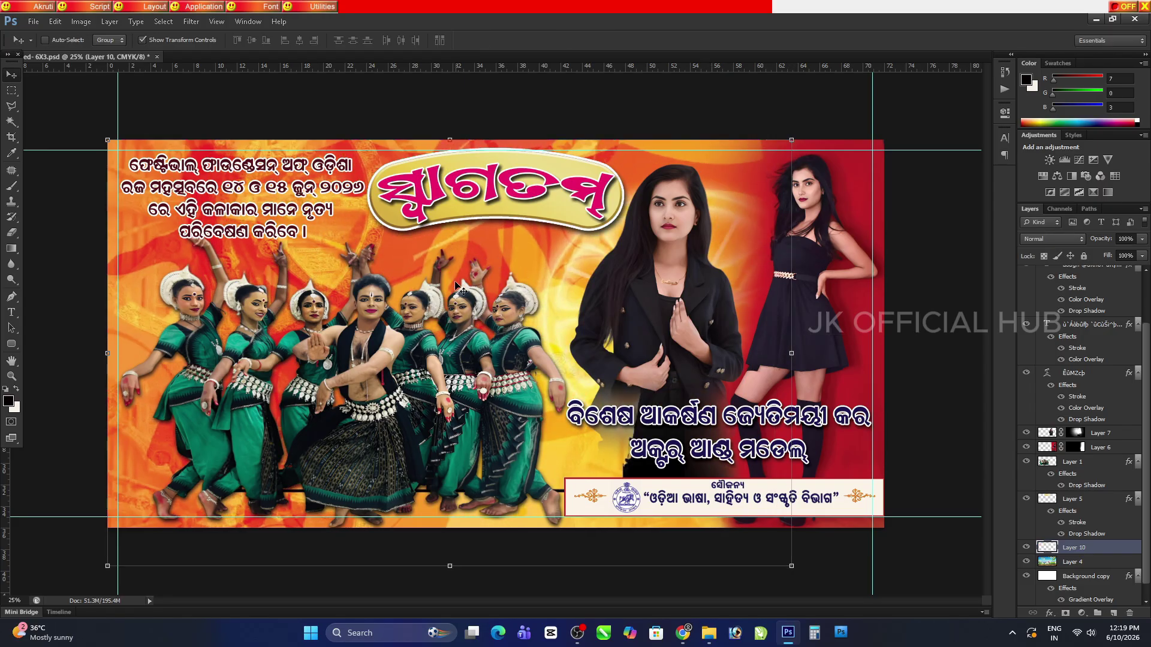
left_click(183, 23)
Apply a Gaussian Blur of about 23.7 pixels to the orange background
mouse_move(245, 148)
left_click(360, 230)
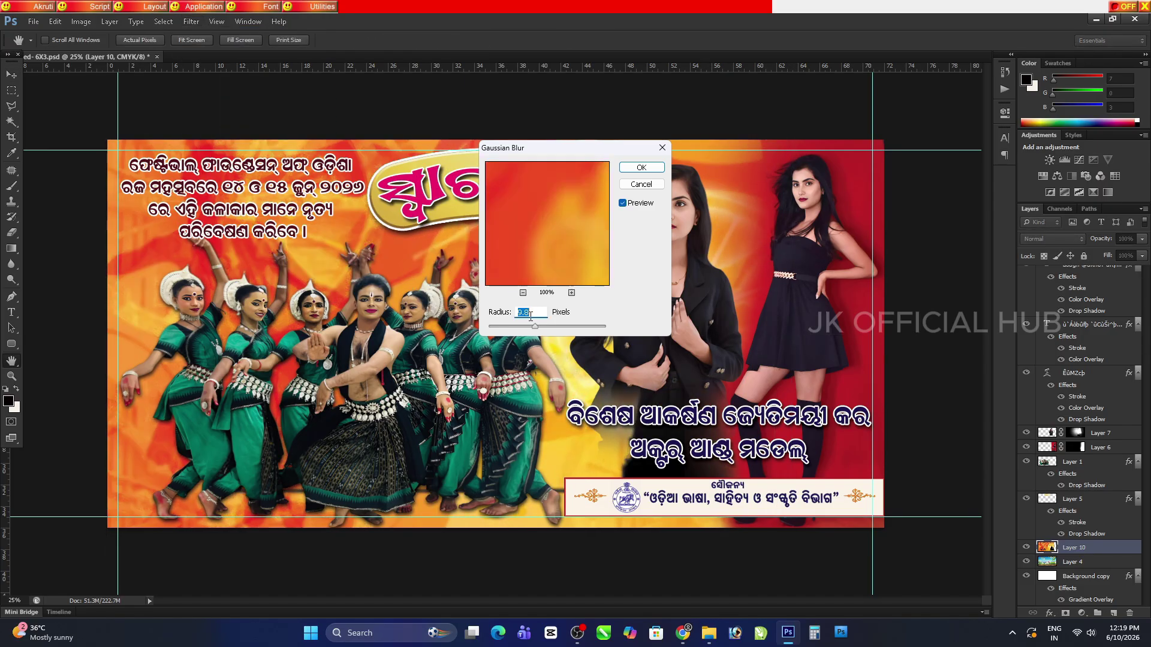
left_click_drag(554, 326, 542, 327)
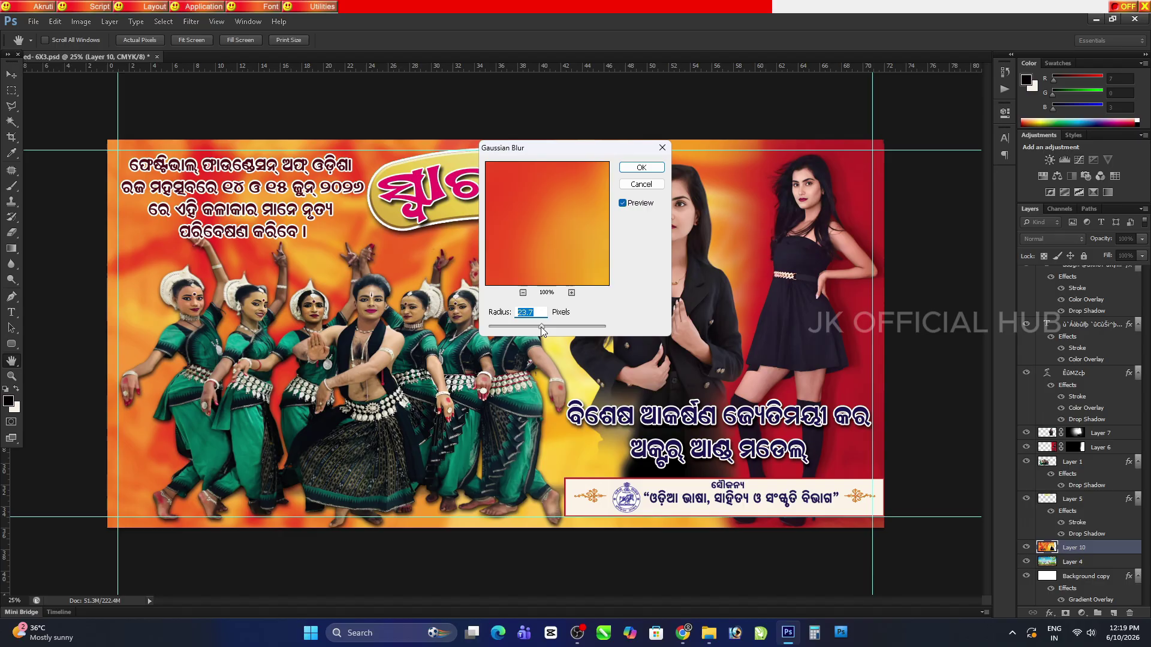
left_click(642, 167)
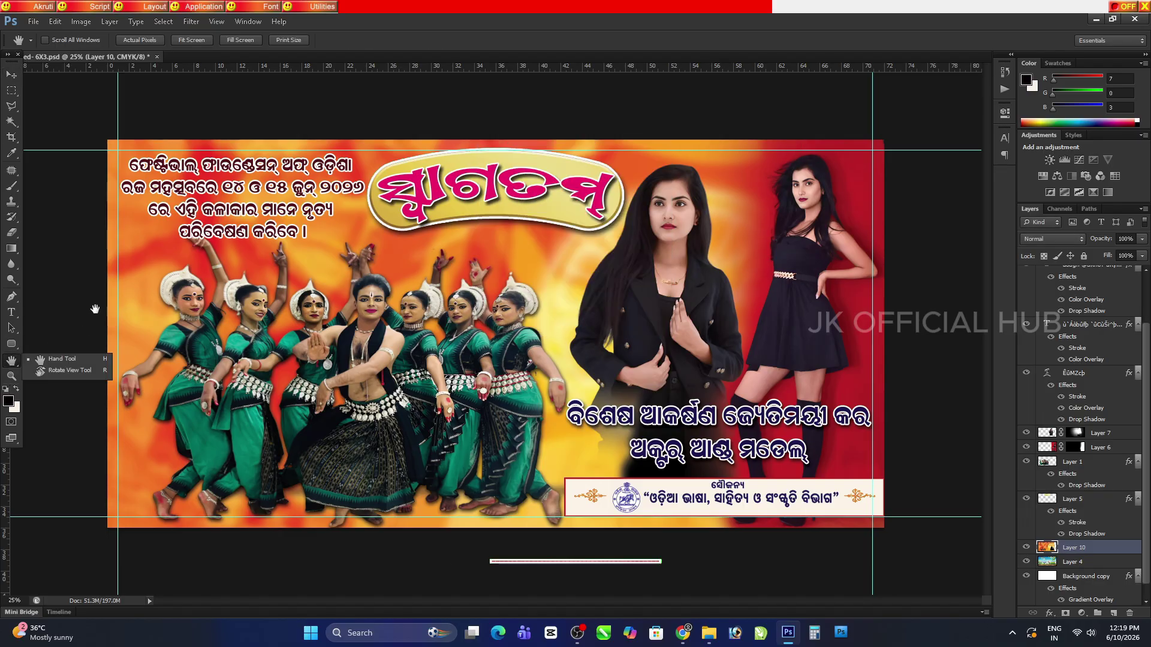
left_click(14, 93)
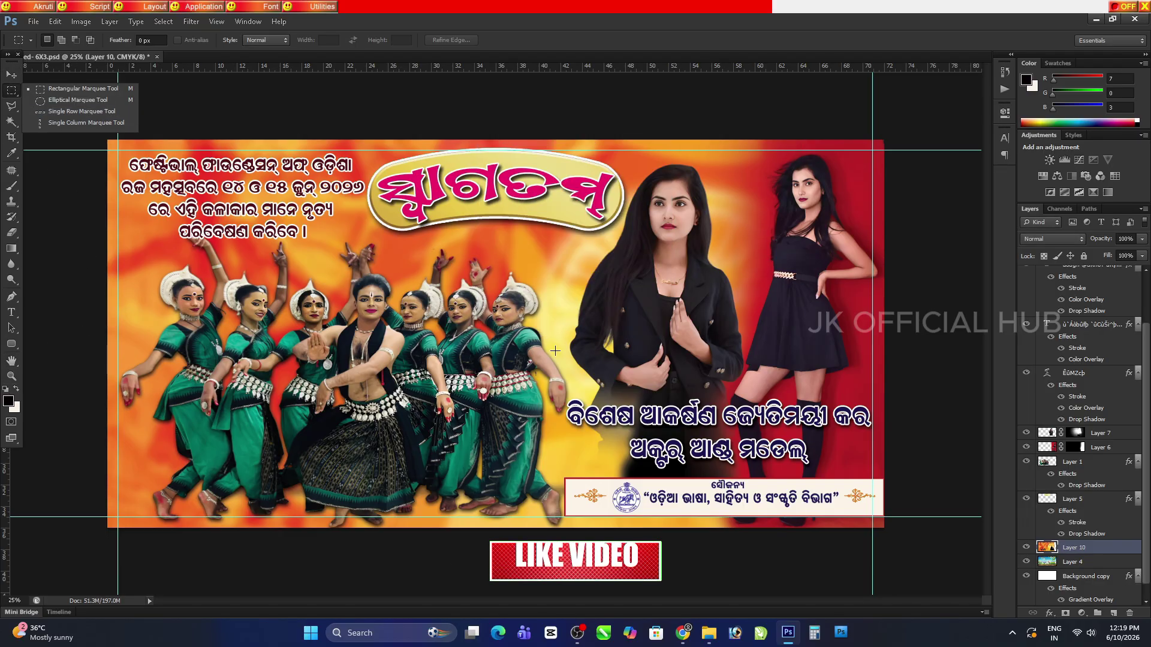
Save the banner, inspect the dancers at actual size, then select the dancers group
left_click(10, 363)
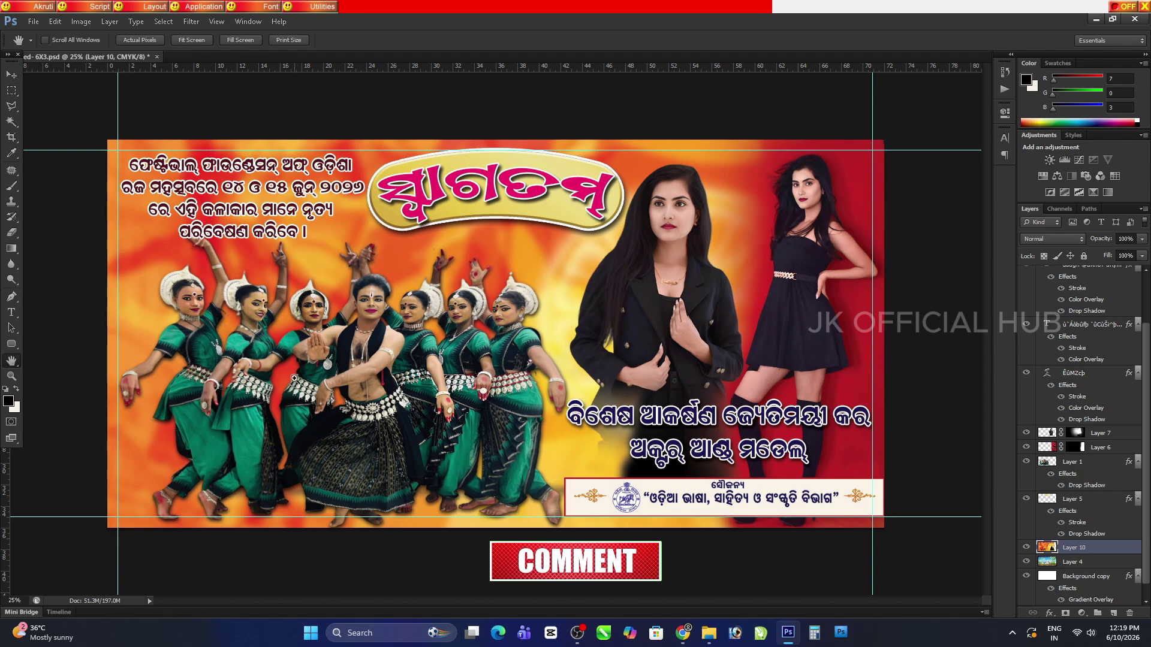
key("ctrl+s")
left_click(282, 42)
left_click_drag(336, 228, 798, 375)
left_click_drag(383, 359, 684, 326)
left_click_drag(384, 324, 682, 371)
left_click_drag(388, 354, 483, 342)
key("ctrl+0")
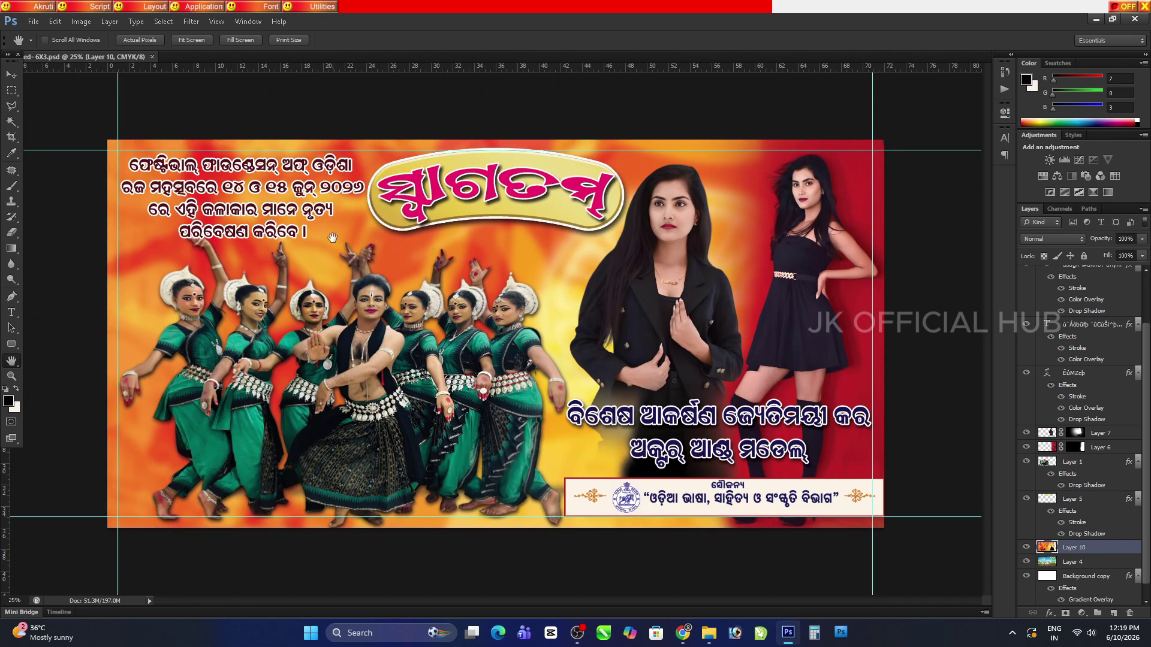
key("v")
left_click(339, 384, "ctrl")
Stretch the dancers group taller, move it lower, and scale it up slightly to the bottom edge
left_click_drag(343, 528, 344, 550)
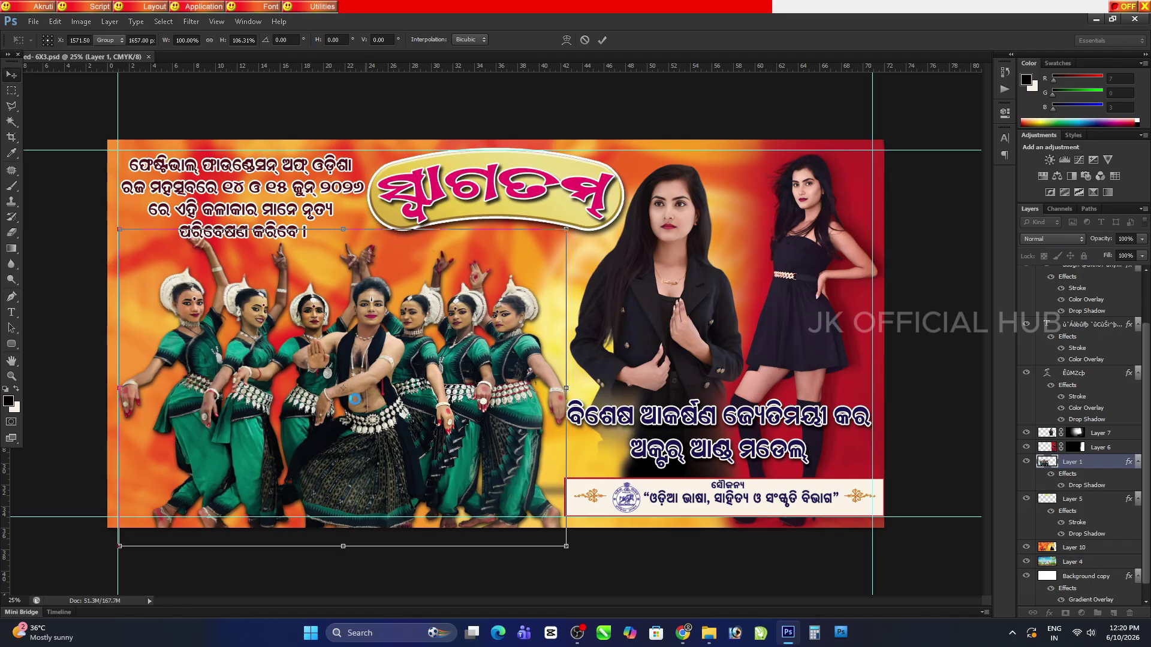
key("Return")
left_click_drag(386, 445, 385, 454)
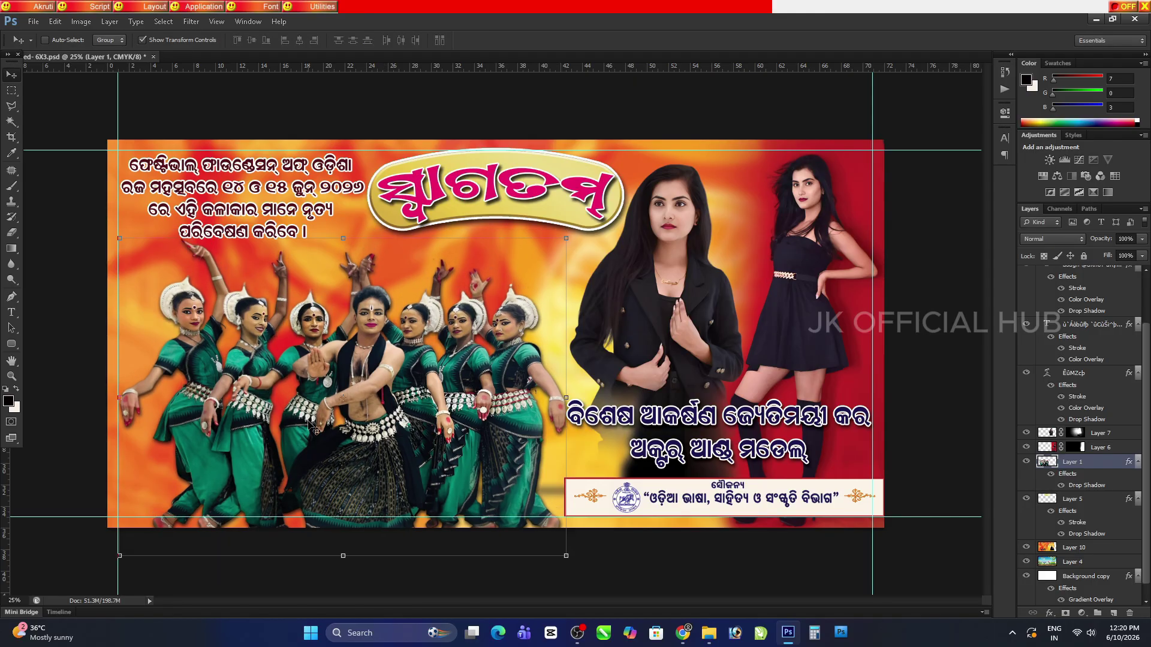
key("ctrl+t")
left_click_drag(119, 556, 114, 559)
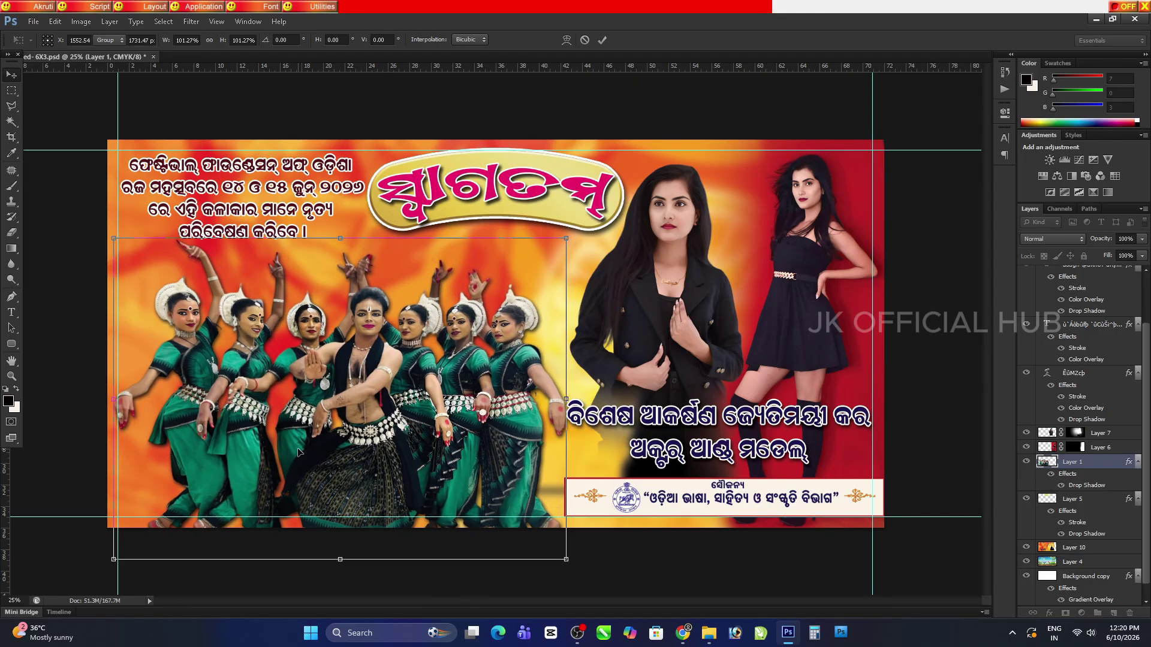
key("Return")
Narrow the Odia models text from its left side, then view the top-left text at print size
left_click(642, 433, "ctrl")
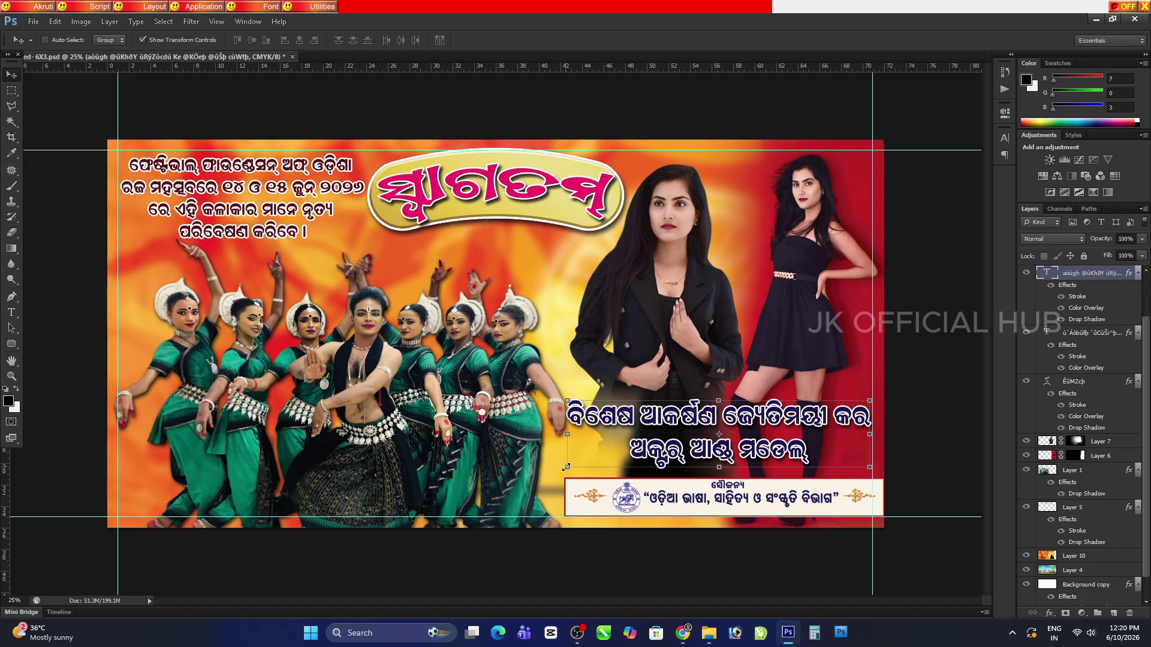
left_click_drag(566, 434, 576, 434)
key("Return")
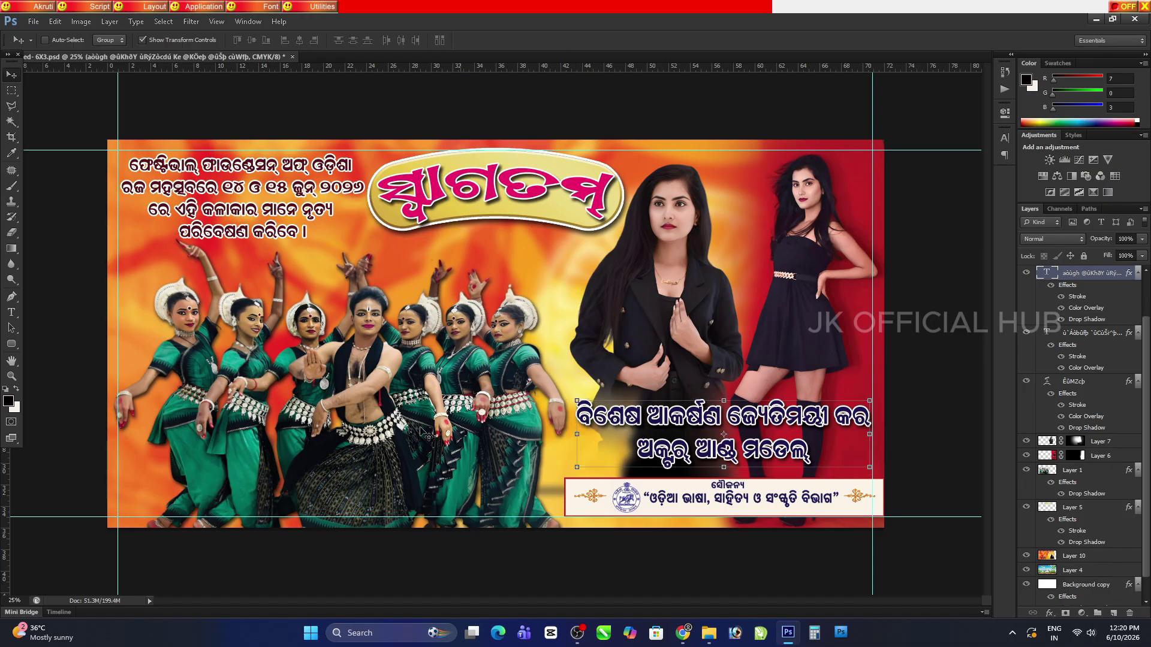
left_click(12, 361)
left_click(286, 41)
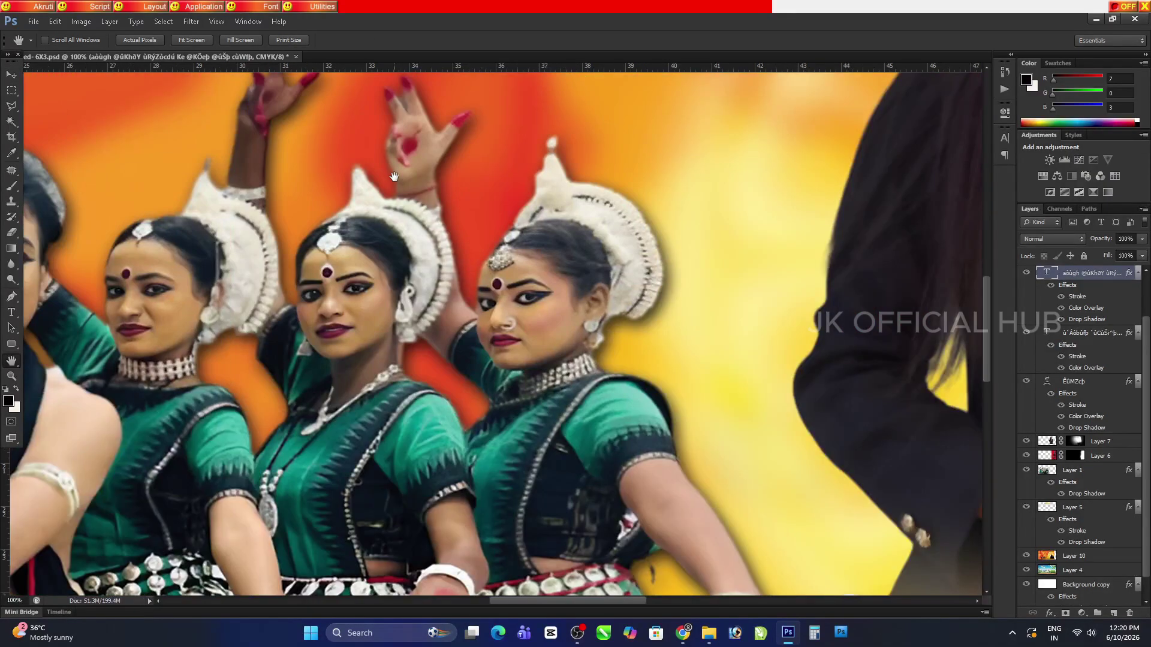
left_click_drag(389, 149, 727, 392)
Set the top-left four-line Odia caption's Color Overlay to dark blue #181051 instead of maroon
key("v")
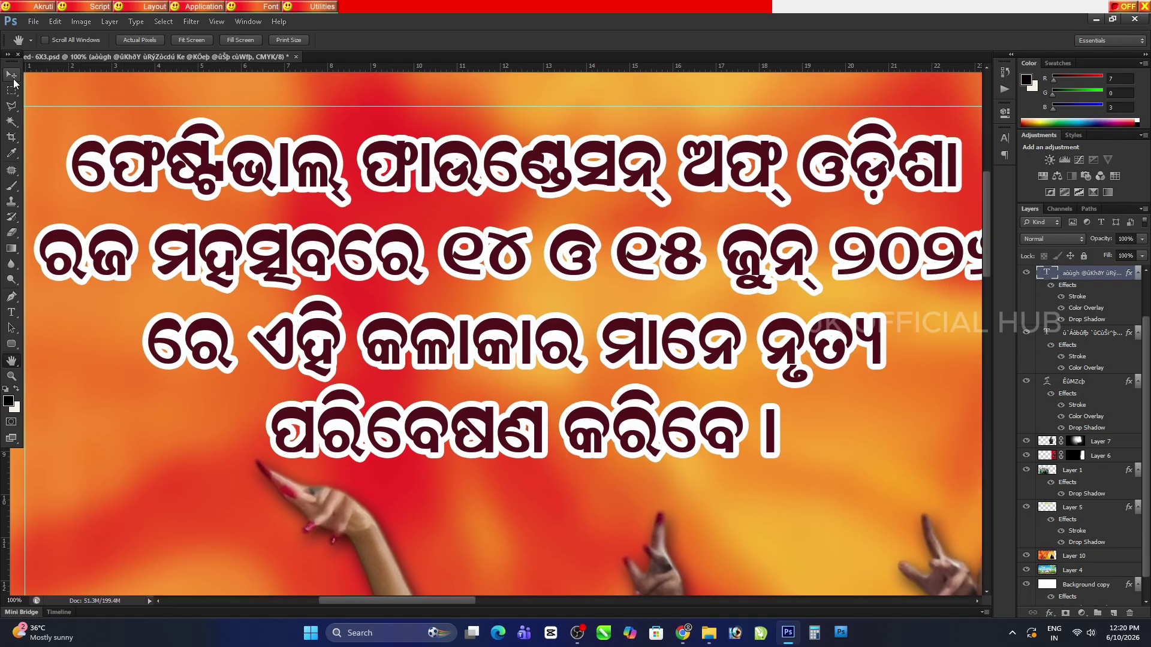
left_click(216, 227, "ctrl")
left_click(1049, 613)
left_click(836, 493)
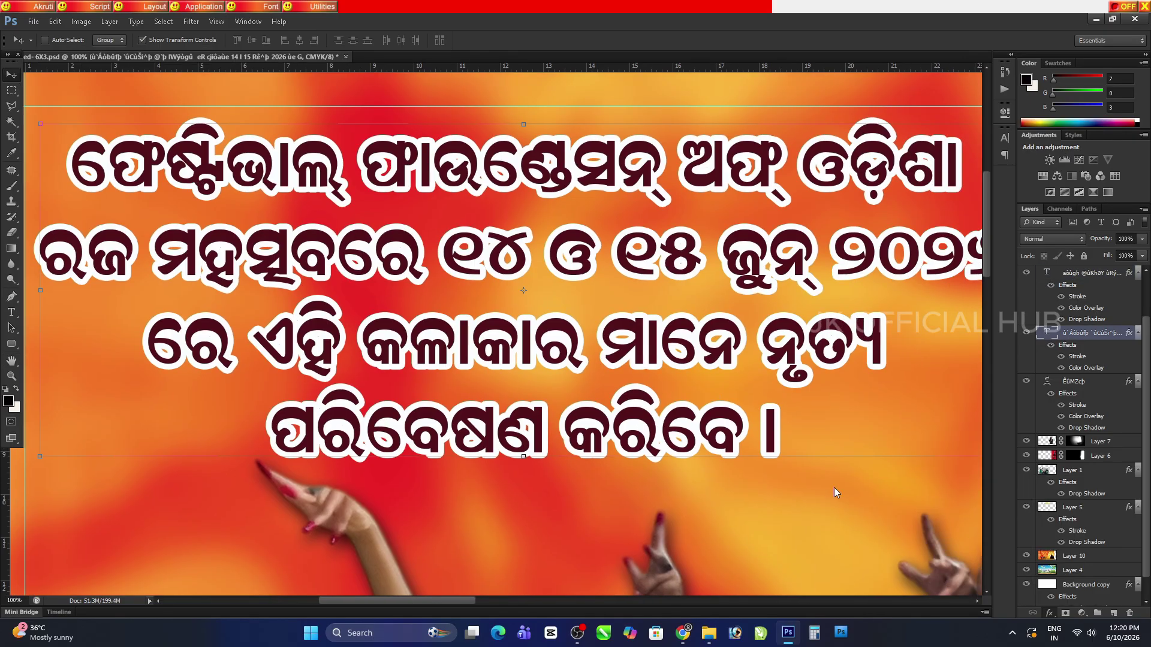
left_click(801, 369)
left_click(278, 304)
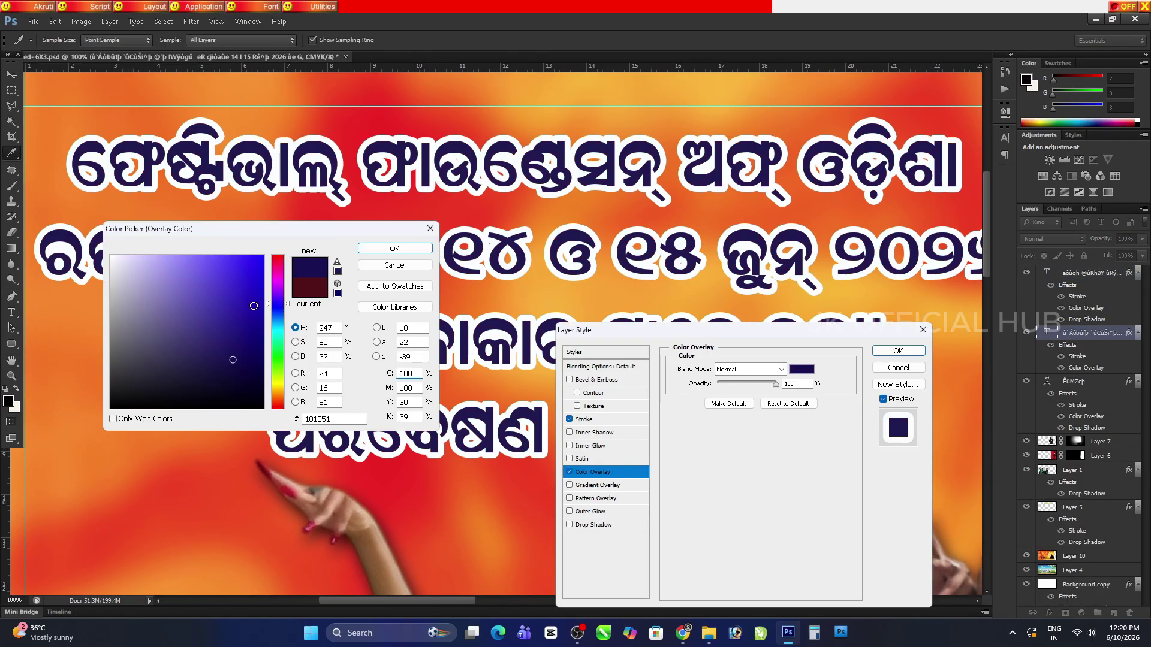
left_click(394, 248)
left_click(898, 350)
key("h")
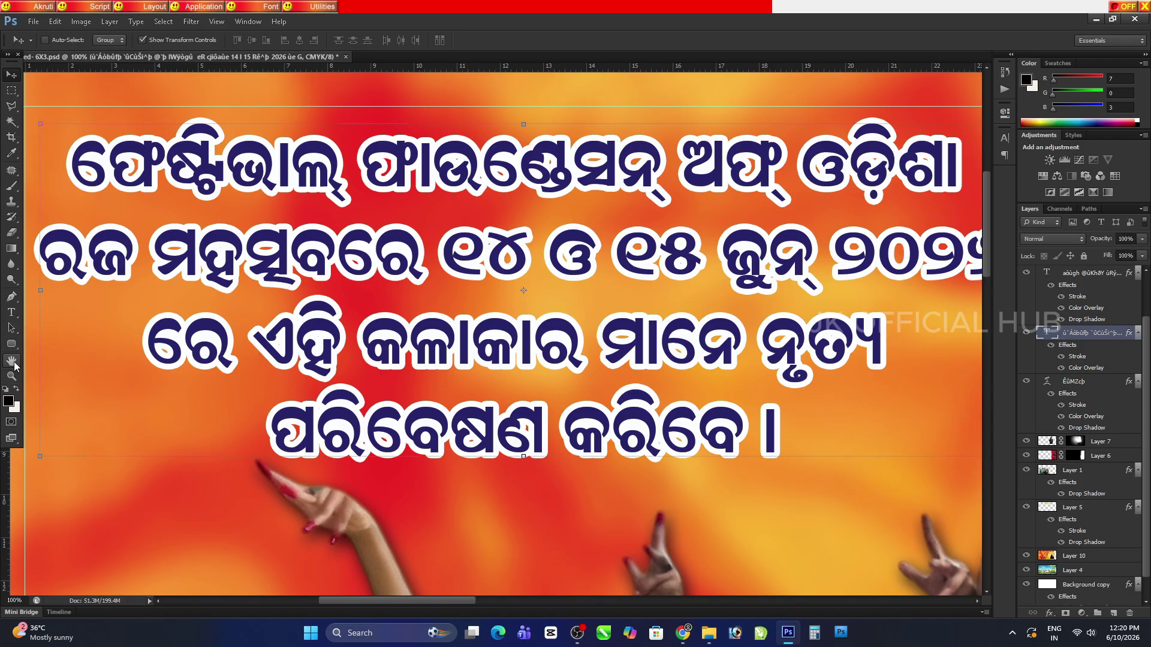
key("ctrl+0")
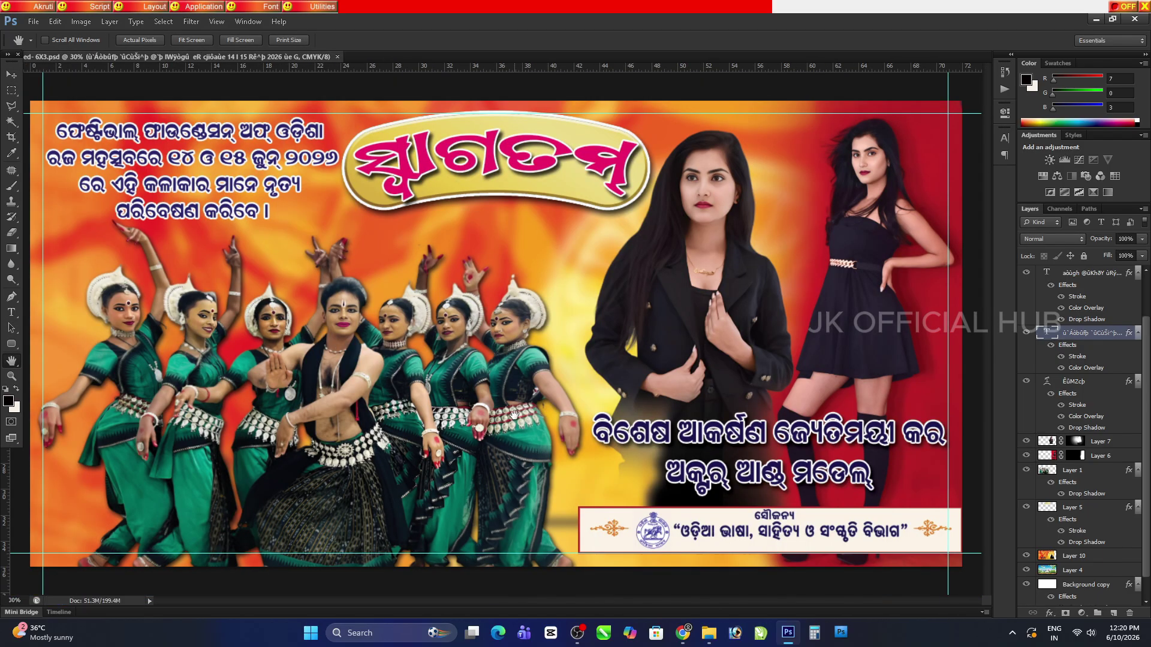
Shift the sponsor strip with the Odisha emblem slightly left, clear of the banner's right edge
left_click(11, 75)
left_click(601, 528, "ctrl")
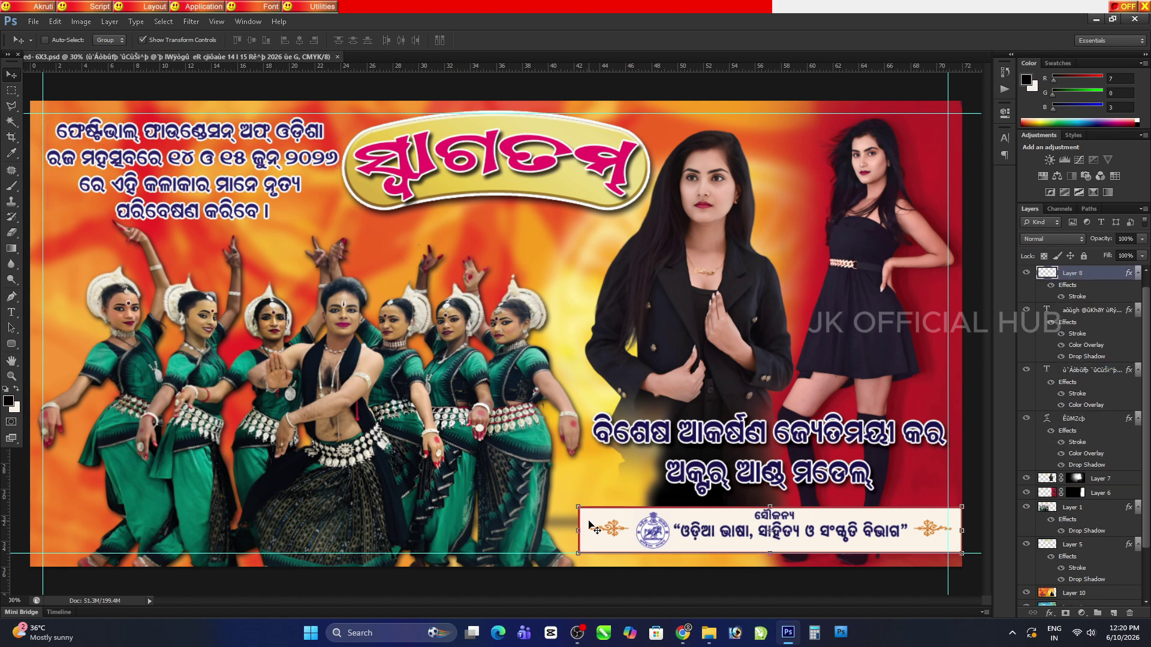
mouse_move(601, 528)
left_mouse_down()
mouse_move(622, 536)
mouse_move(599, 532)
left_mouse_up()
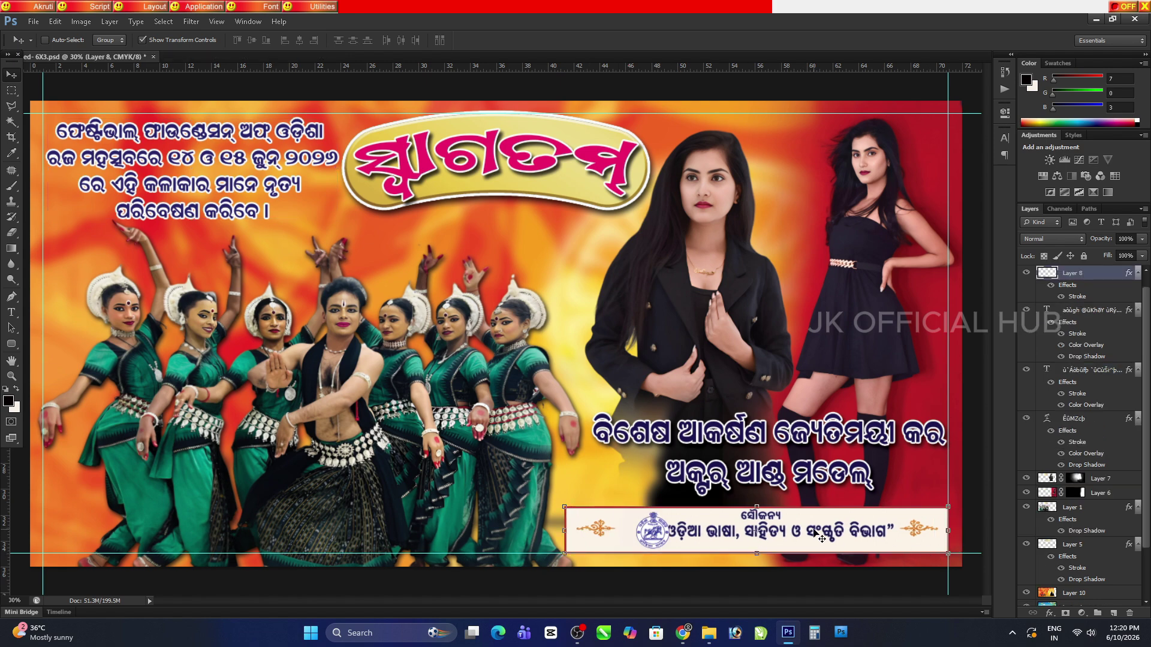
key("ctrl+plus")
scroll(652, 534, "down", 3)
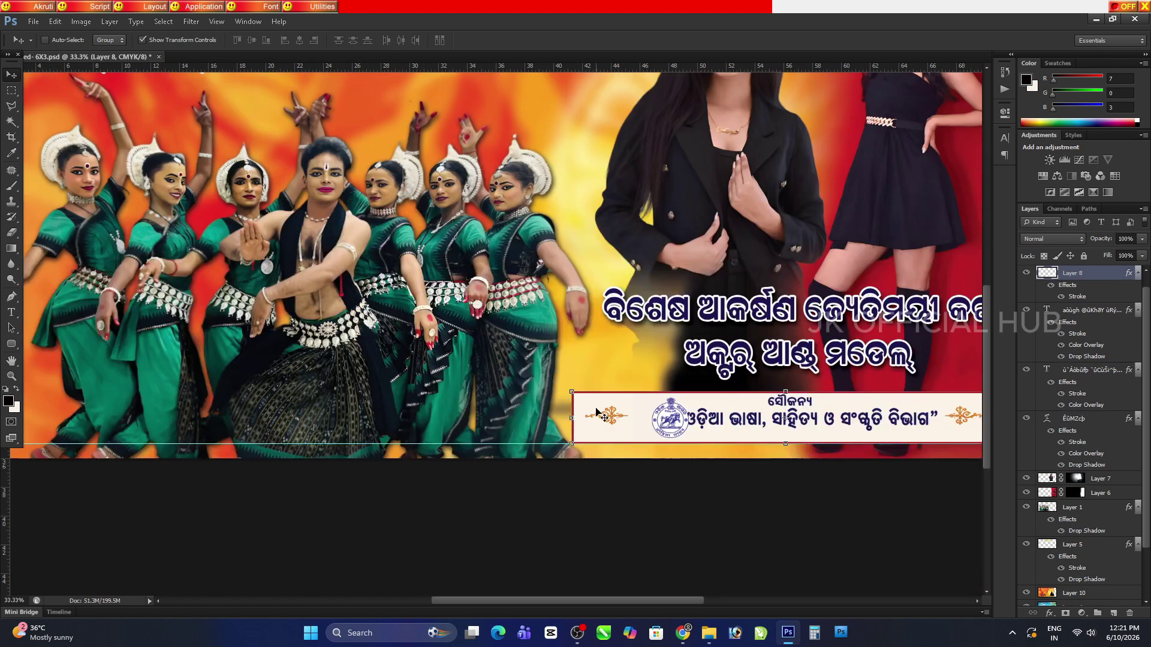
key("ctrl+j")
left_click_drag(676, 433, 658, 433)
Save the banner and view it at print size, then fit it on screen
key("h")
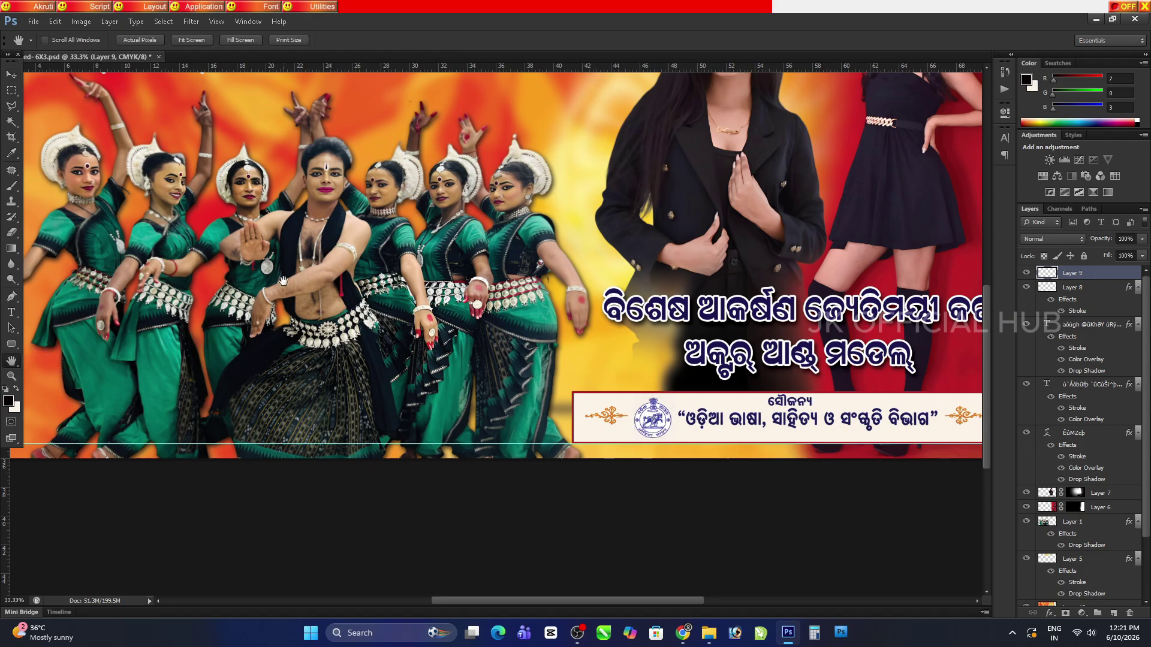
key("ctrl+s")
left_click_drag(542, 347, 410, 475)
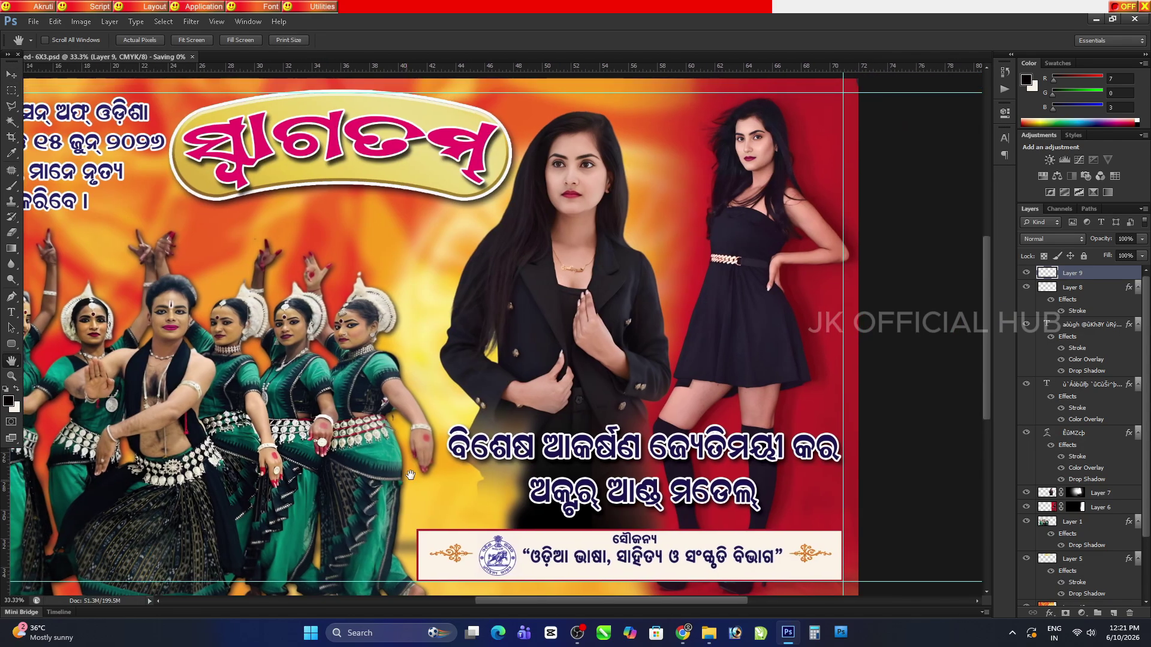
left_click(290, 41)
left_click(192, 40)
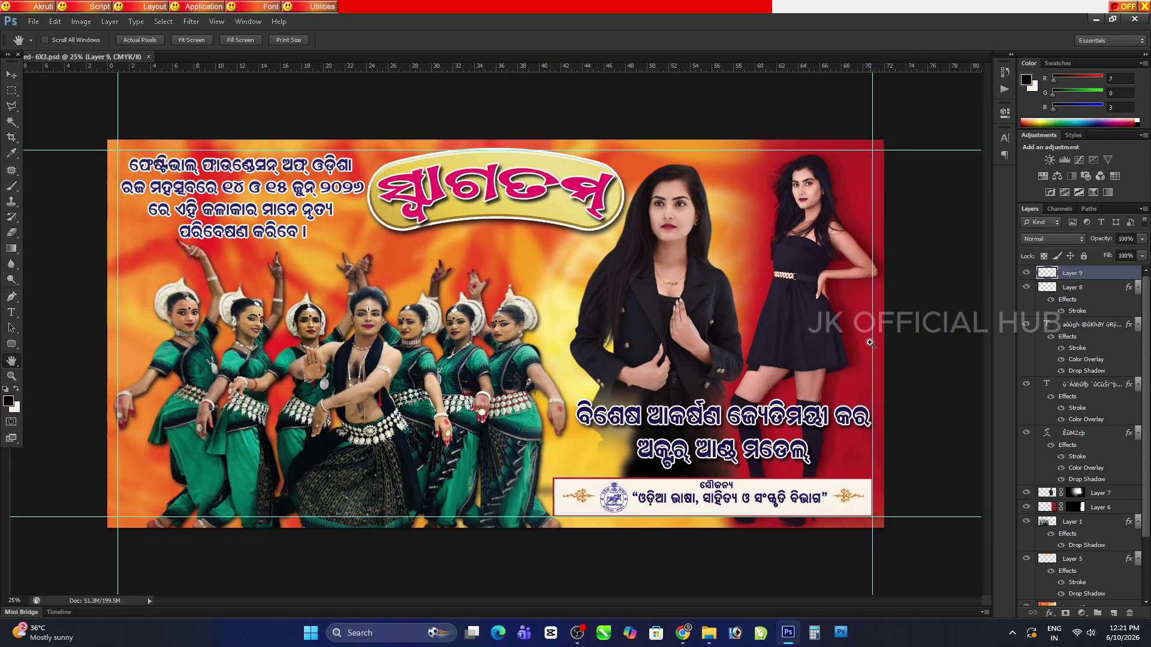